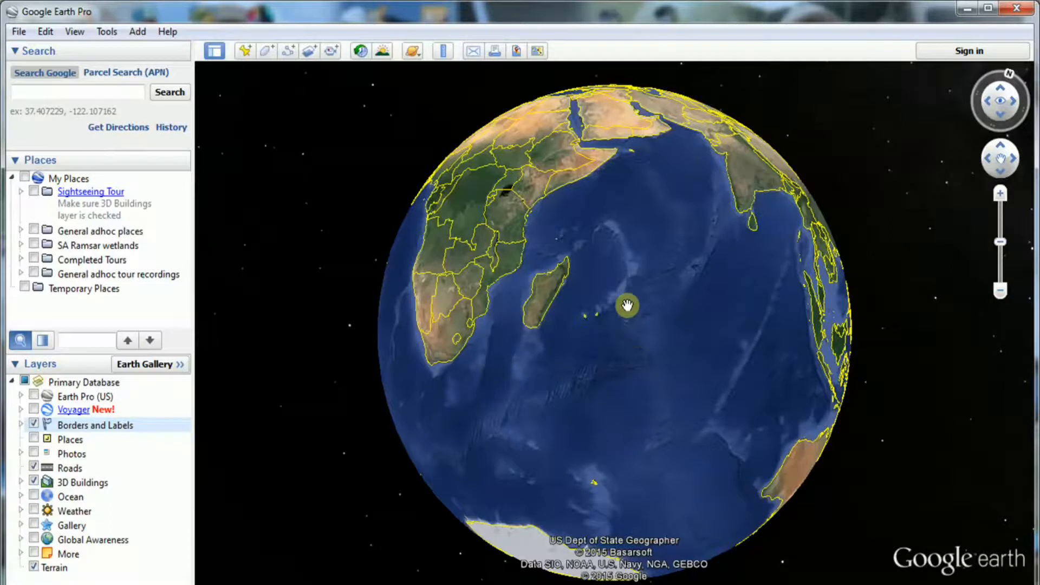
Rotate the globe to bring Africa to the centre, zoom in on central Africa, and zoom back out to the whole globe.
drag(545, 239, 669, 311)
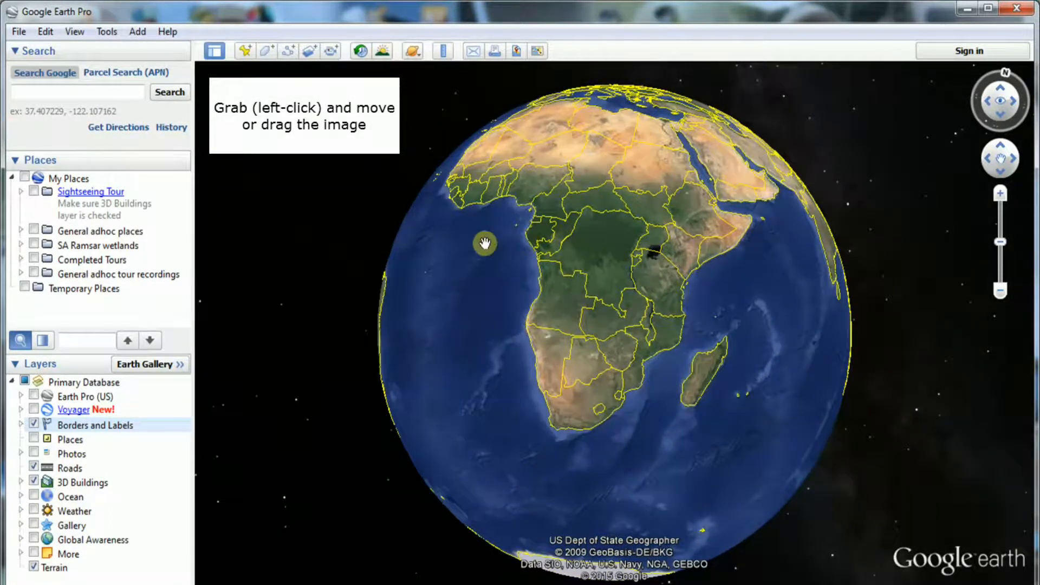
drag(718, 216, 681, 209)
click(632, 341)
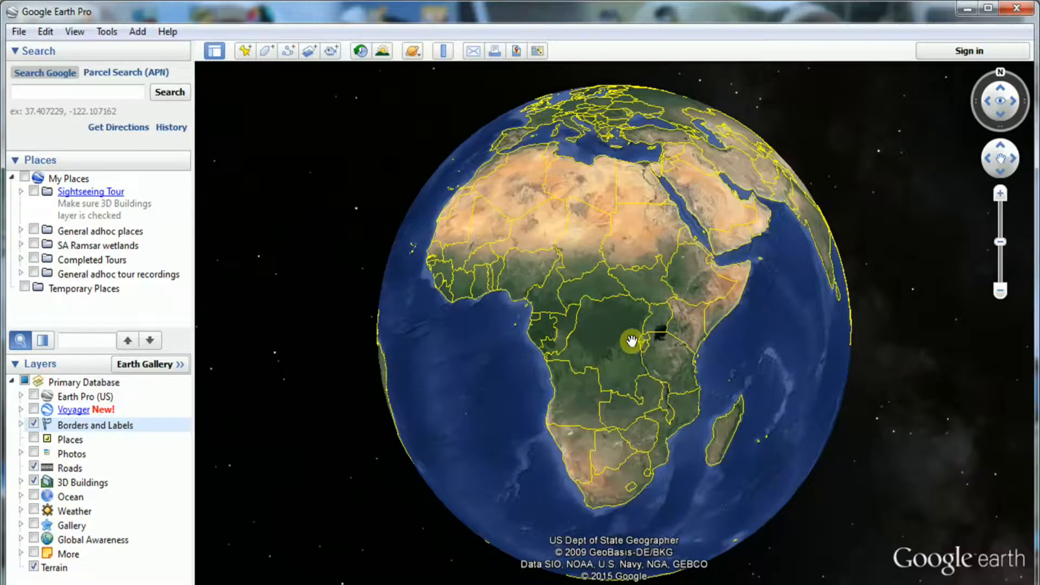
scroll(632, 341, up, 5)
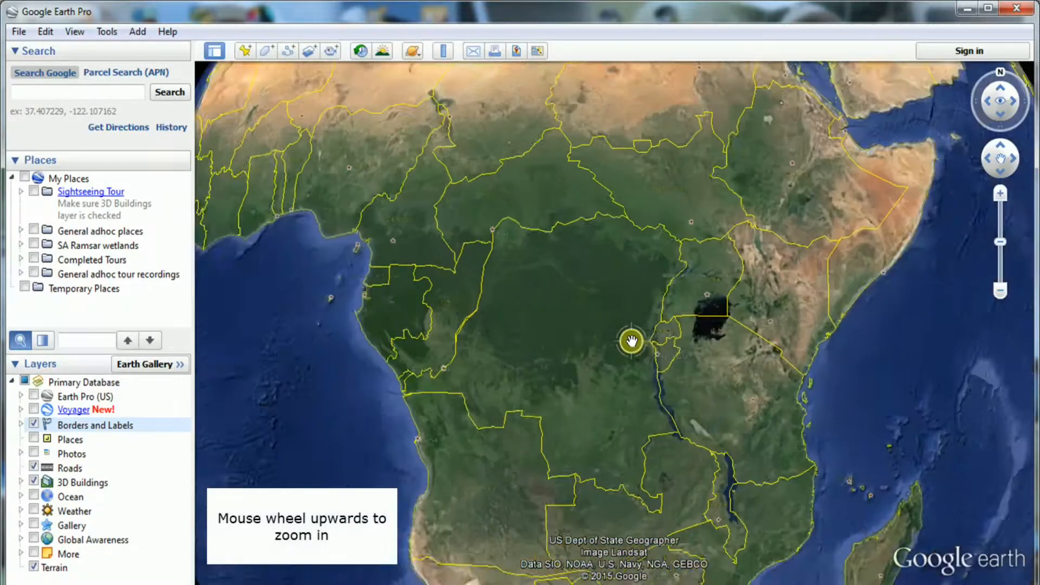
scroll(631, 341, up, 3)
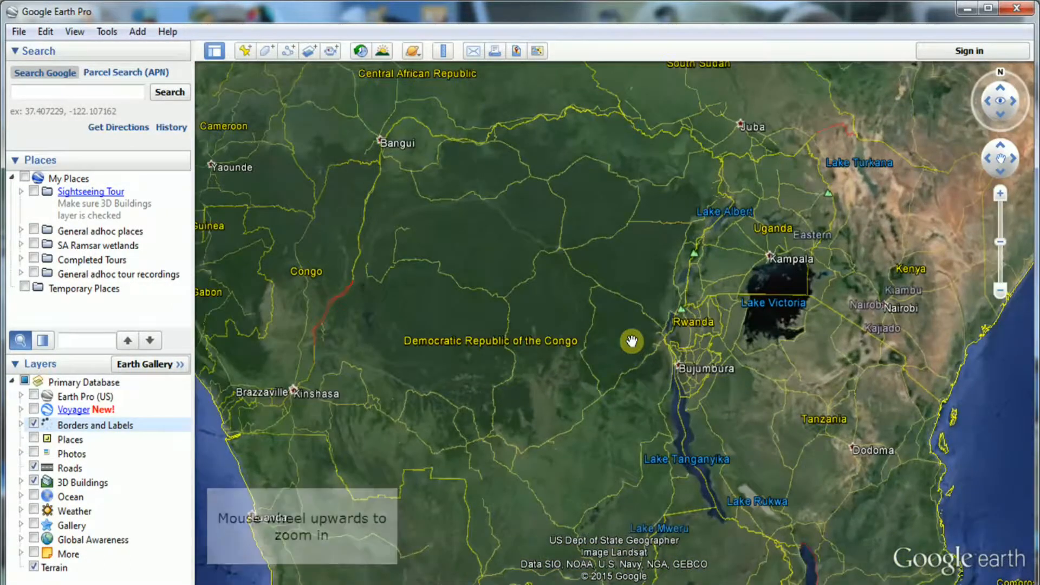
scroll(632, 341, down, 3)
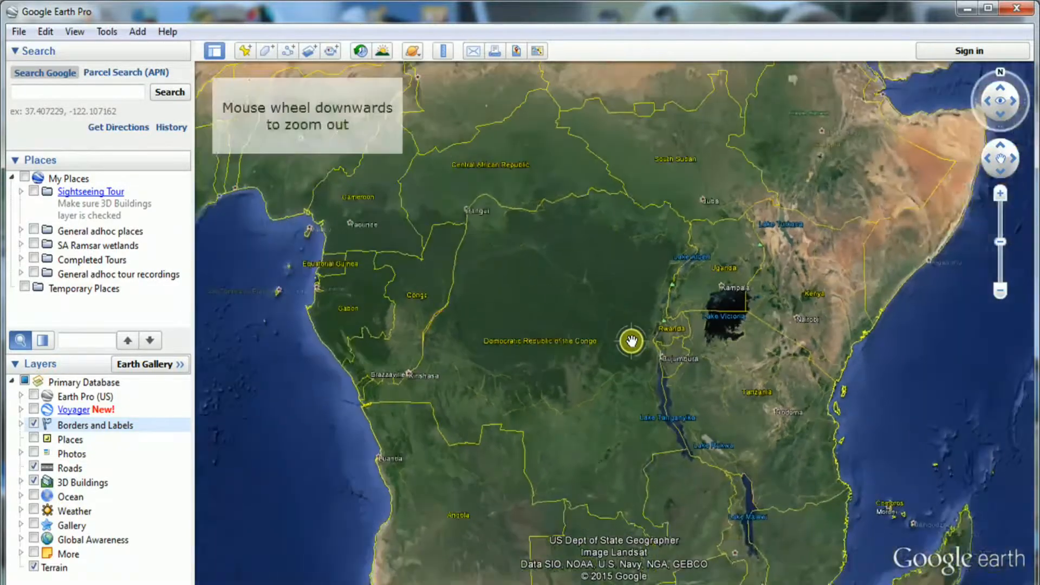
scroll(632, 341, down, 3)
scroll(632, 341, down, 3)
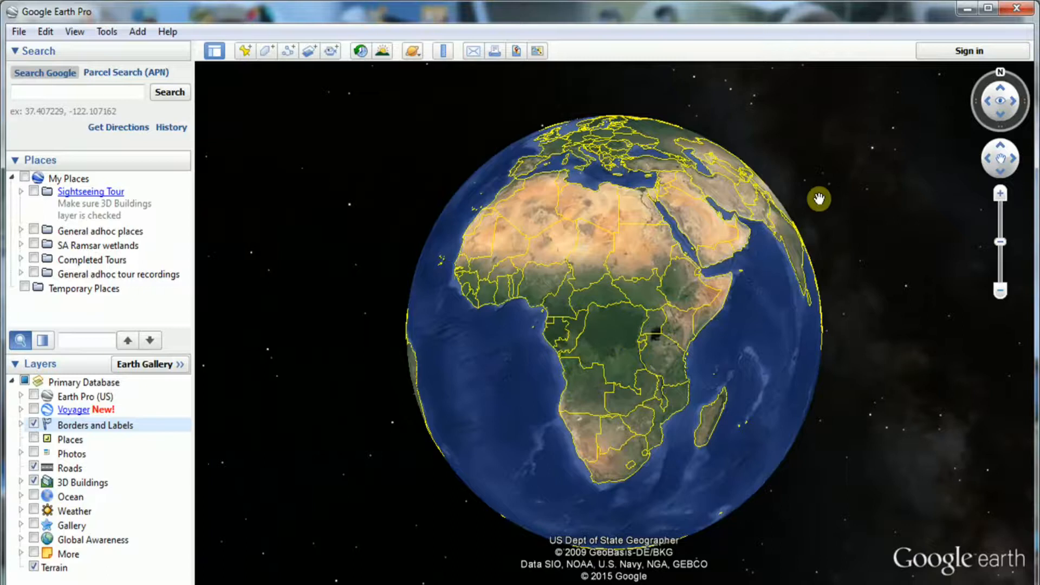
Try the on-screen navigation controls on the globe: turn the compass ring, shift the view around Africa, and zoom in and out.
mouse_move(1002, 73)
mouse_down()
mouse_move(1013, 80)
mouse_move(995, 73)
mouse_up()
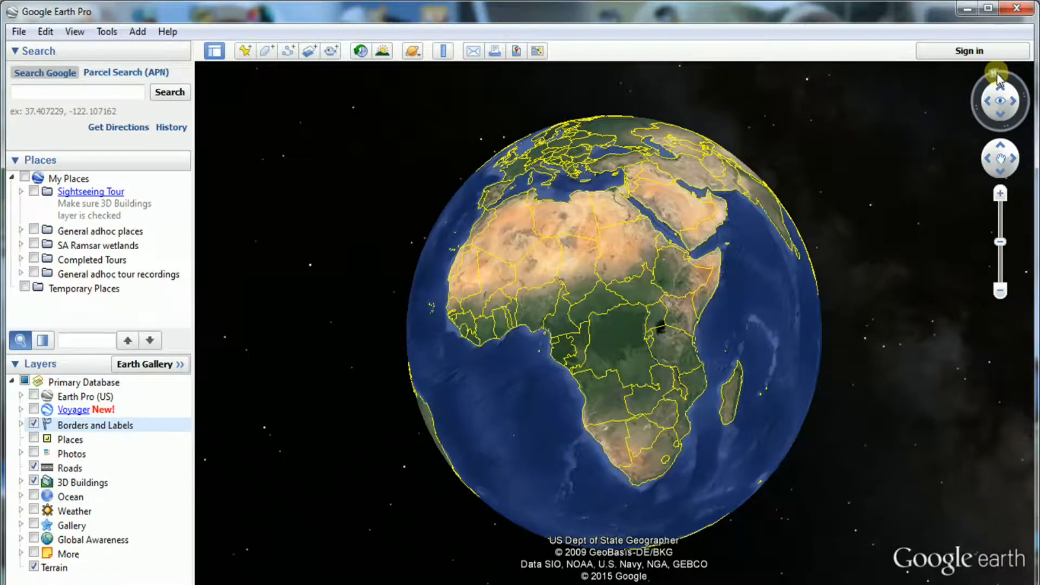
drag(998, 75, 999, 74)
click(988, 163)
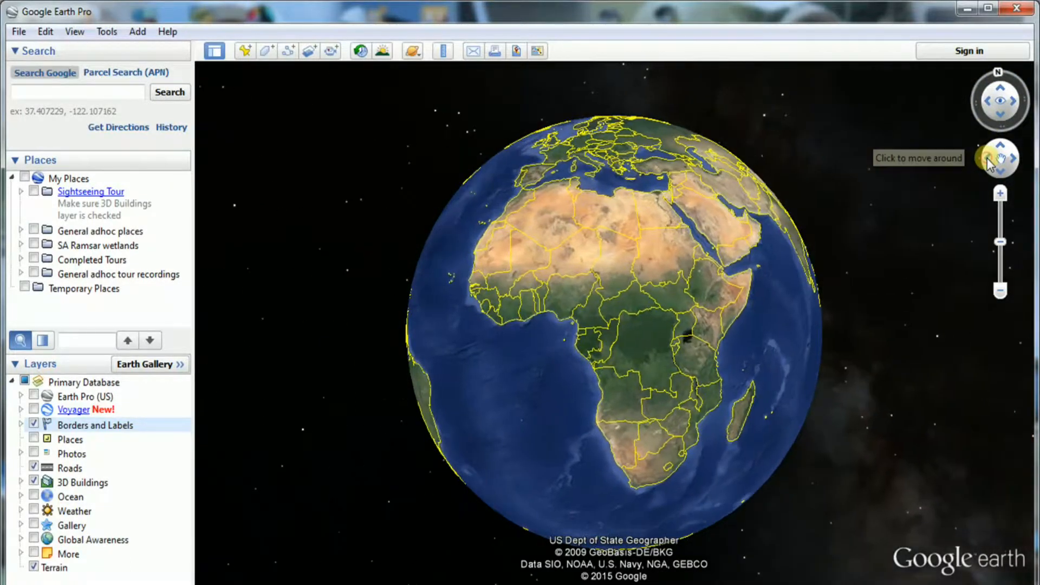
click(1013, 159)
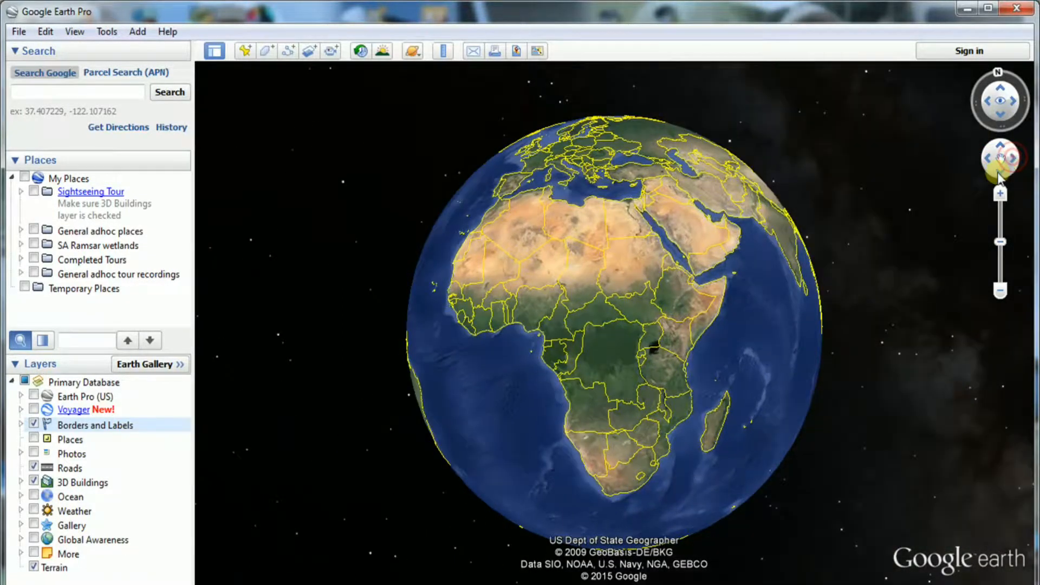
click(1003, 161)
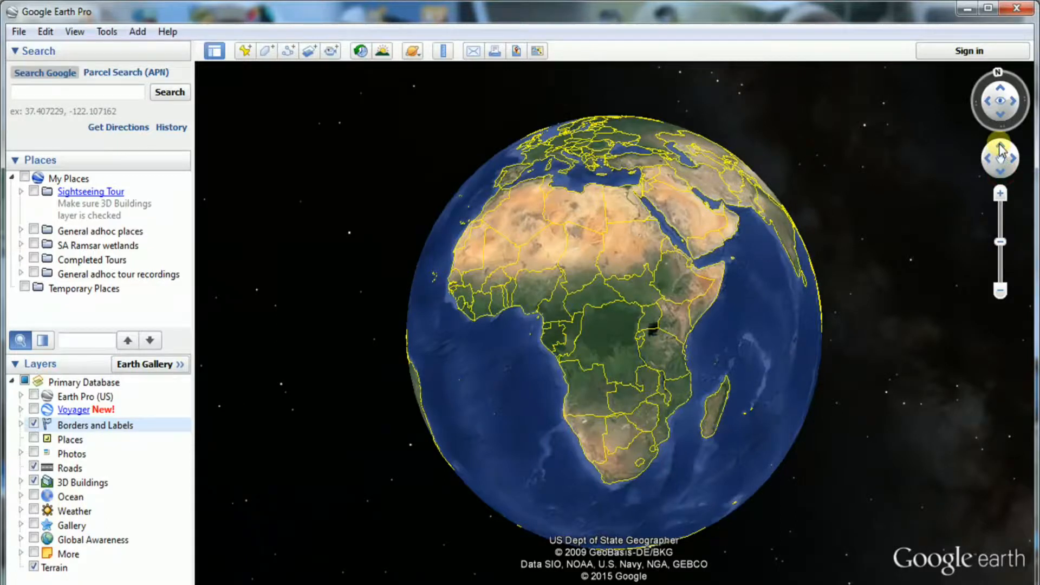
click(1000, 194)
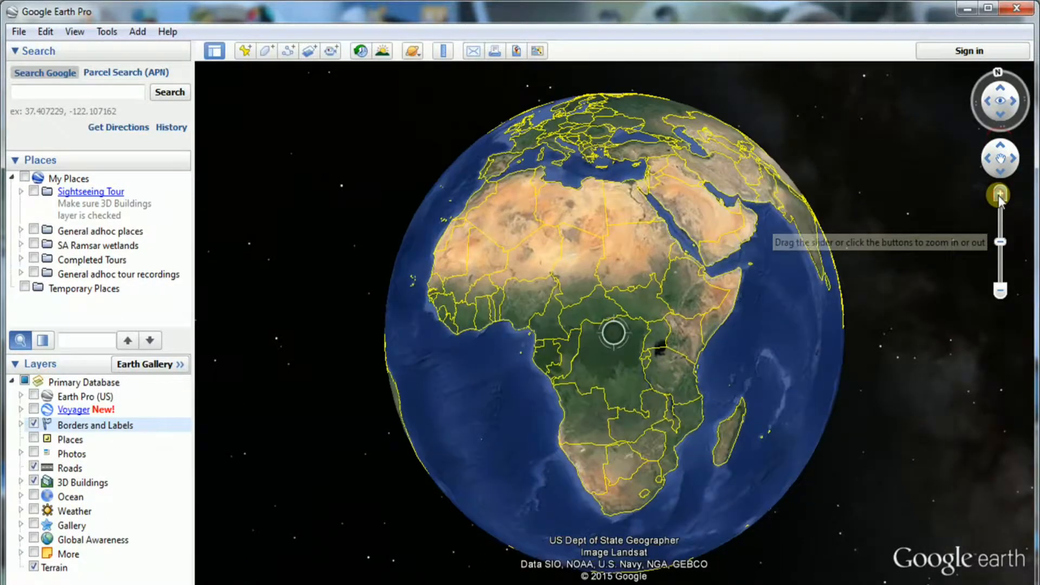
click(1001, 288)
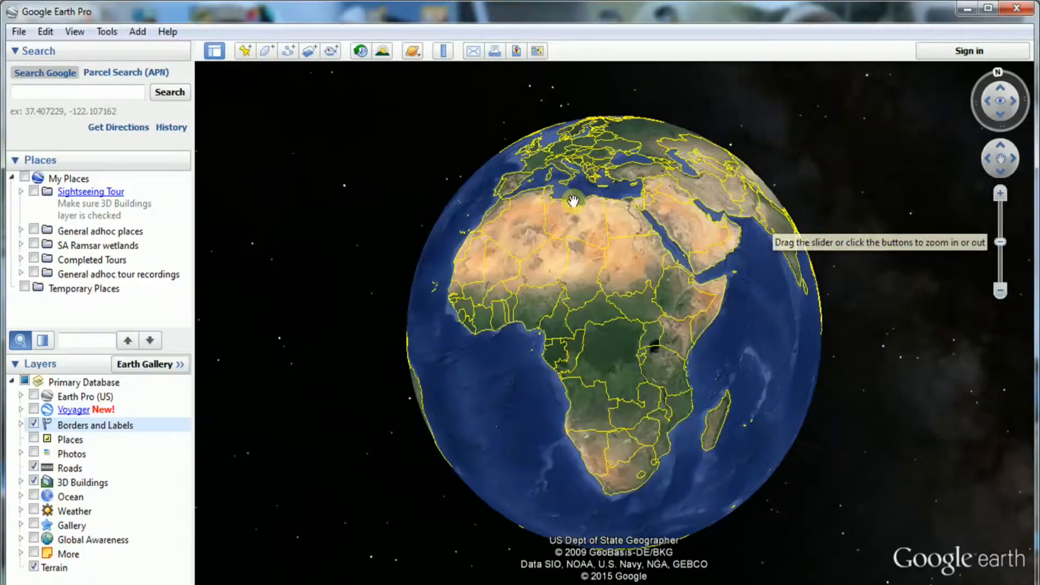
click(139, 33)
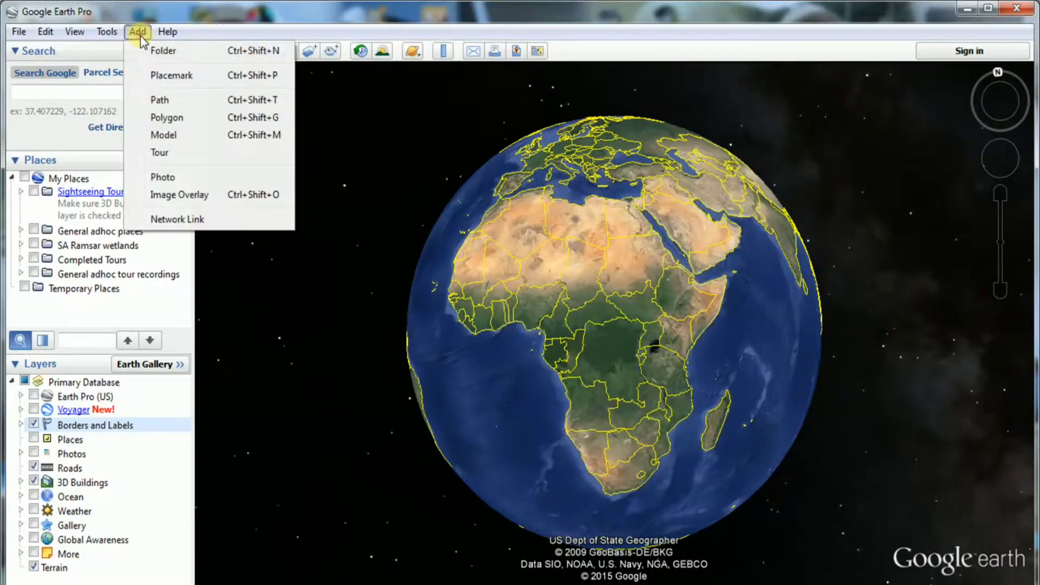
click(163, 50)
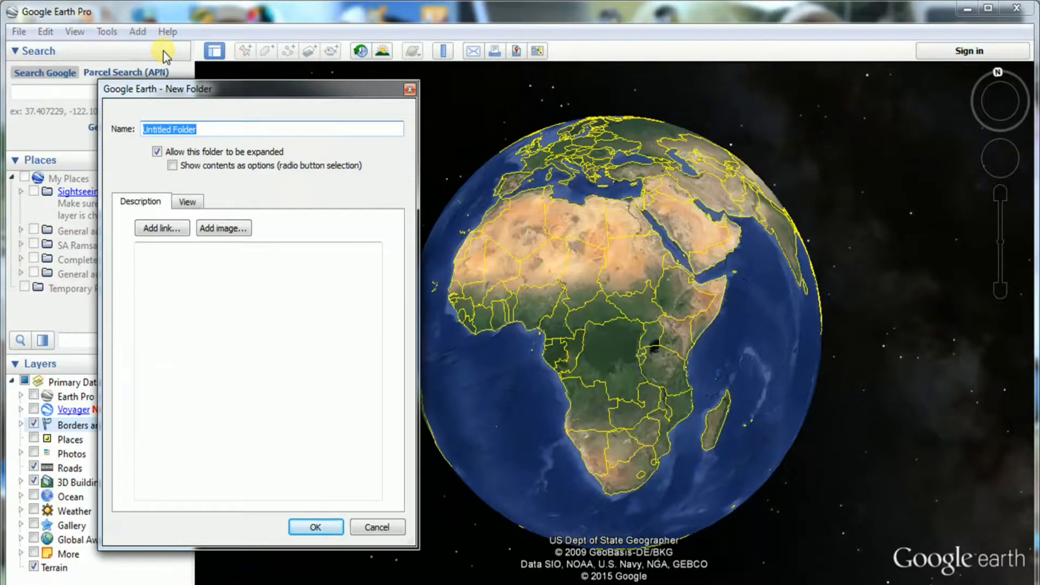
click(454, 102)
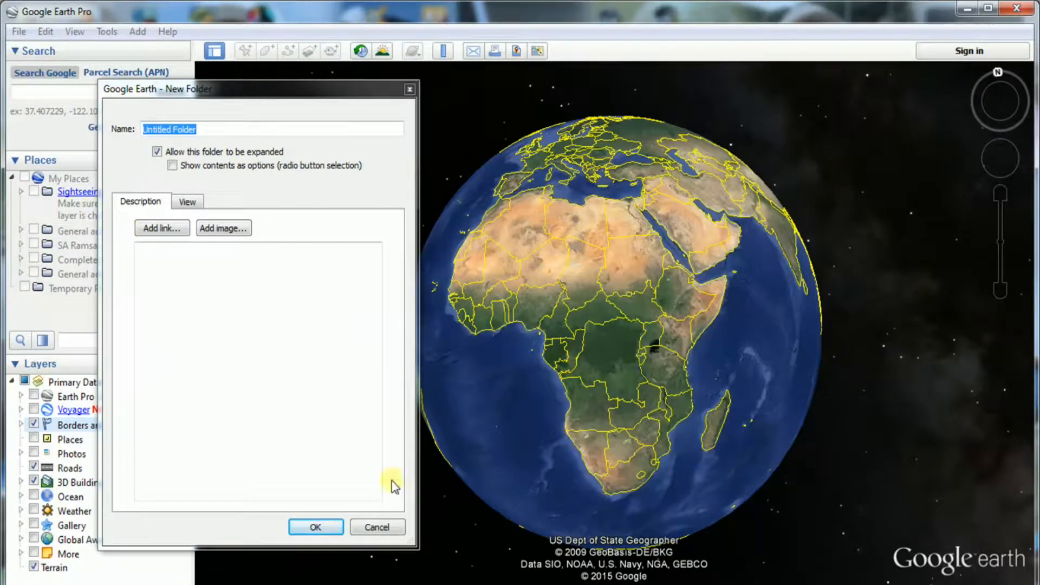
click(374, 527)
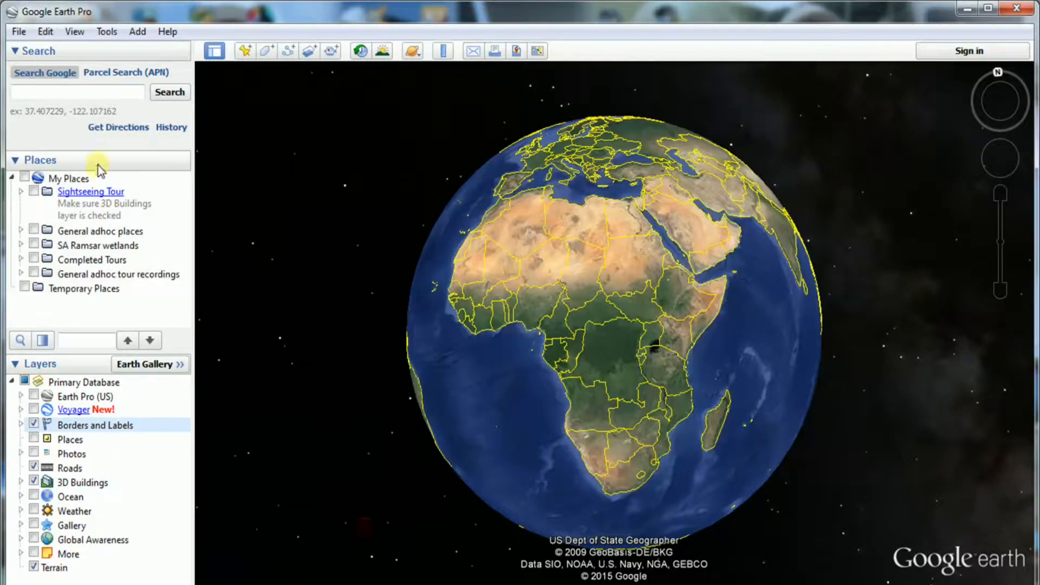
Create a new folder under My Places, name it as the folder for the person's tour, and select it.
right_click(128, 179)
mouse_move(164, 192)
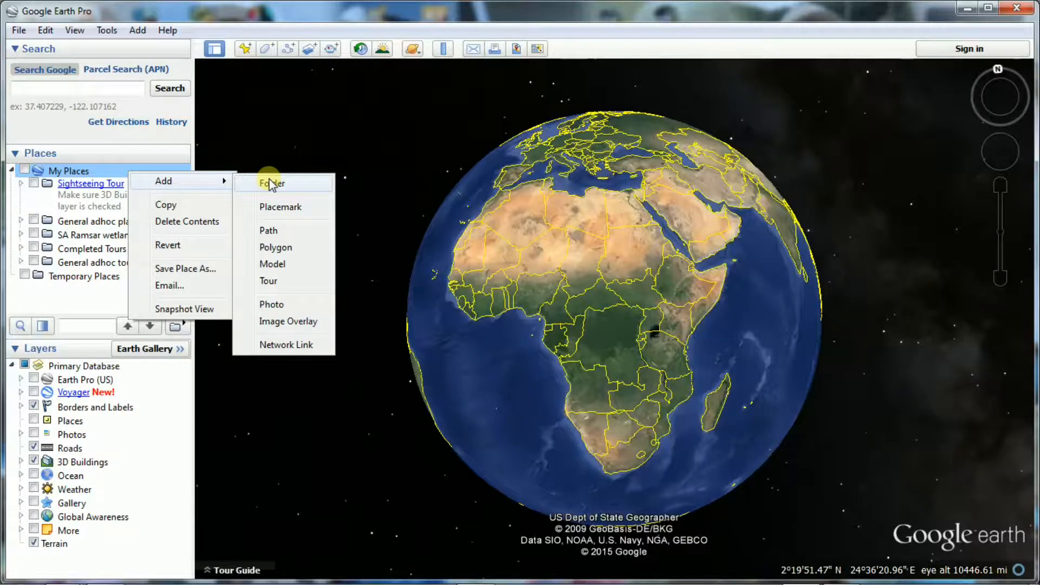
click(271, 184)
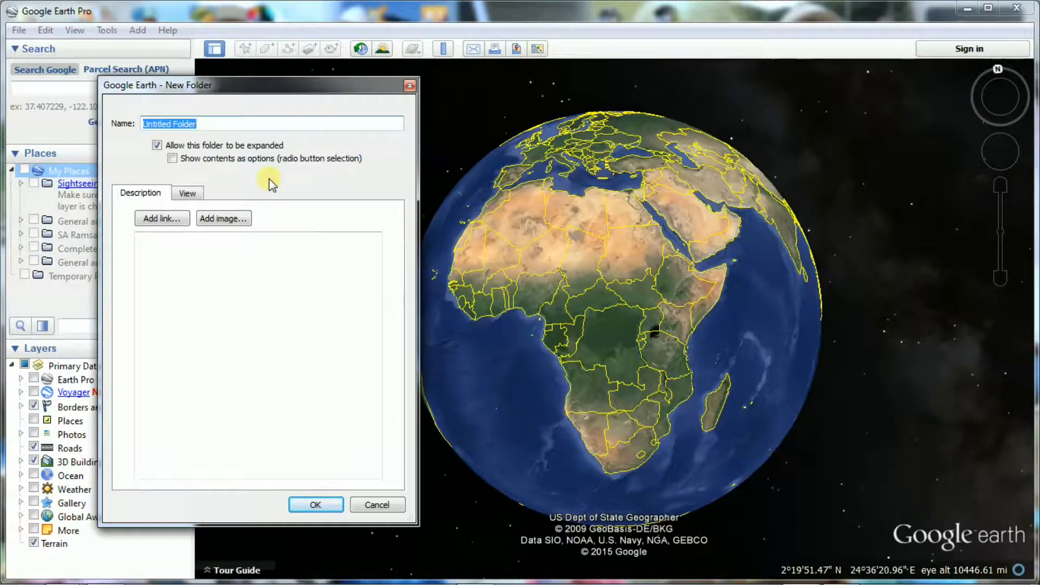
text(Folder for Jack's Tour)
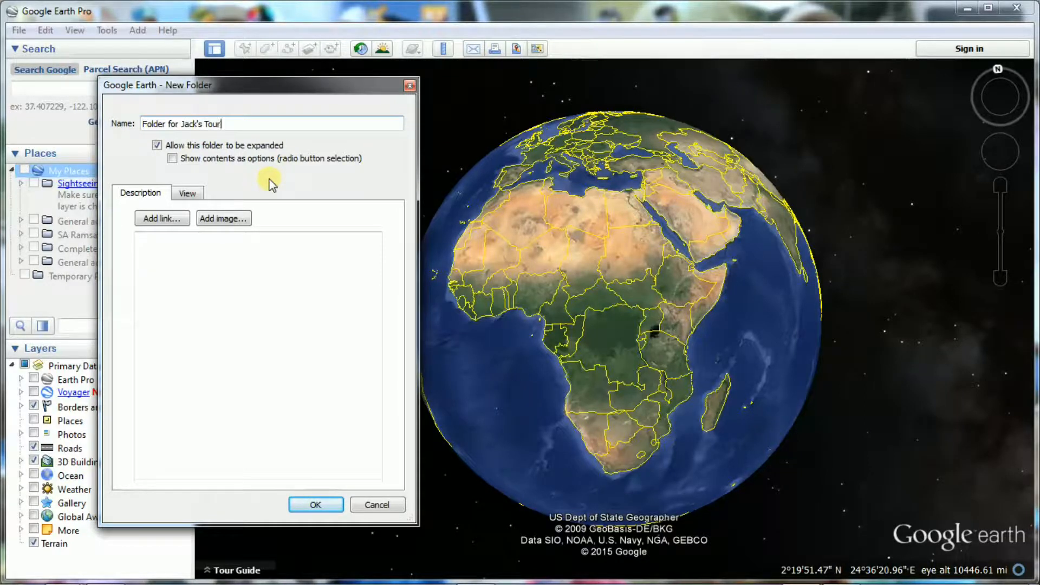
click(316, 505)
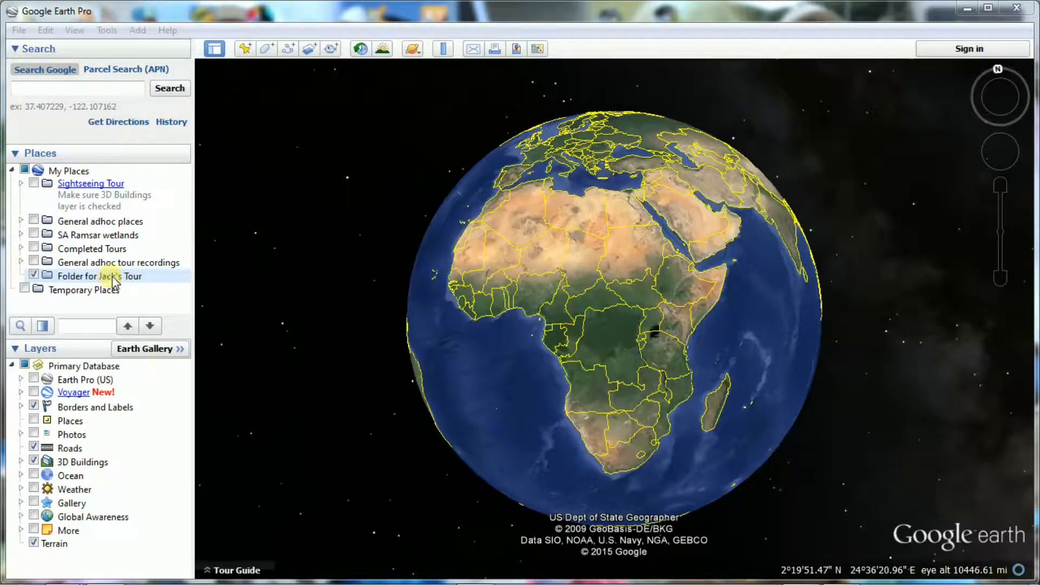
click(166, 276)
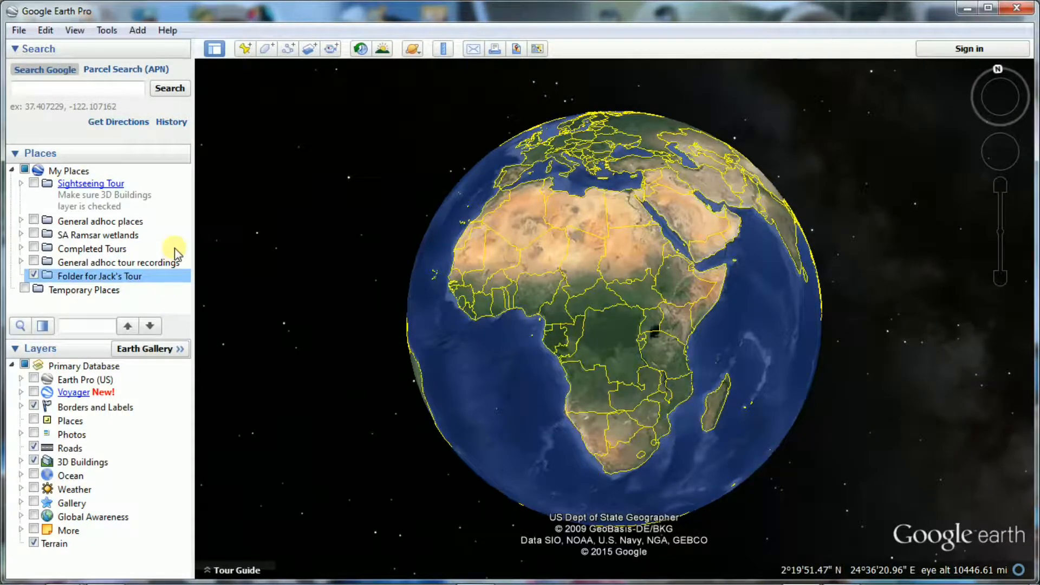
Search for Cape Town International Airport, Cape Town, South Africa, using the suggested match, and fly to it.
click(104, 89)
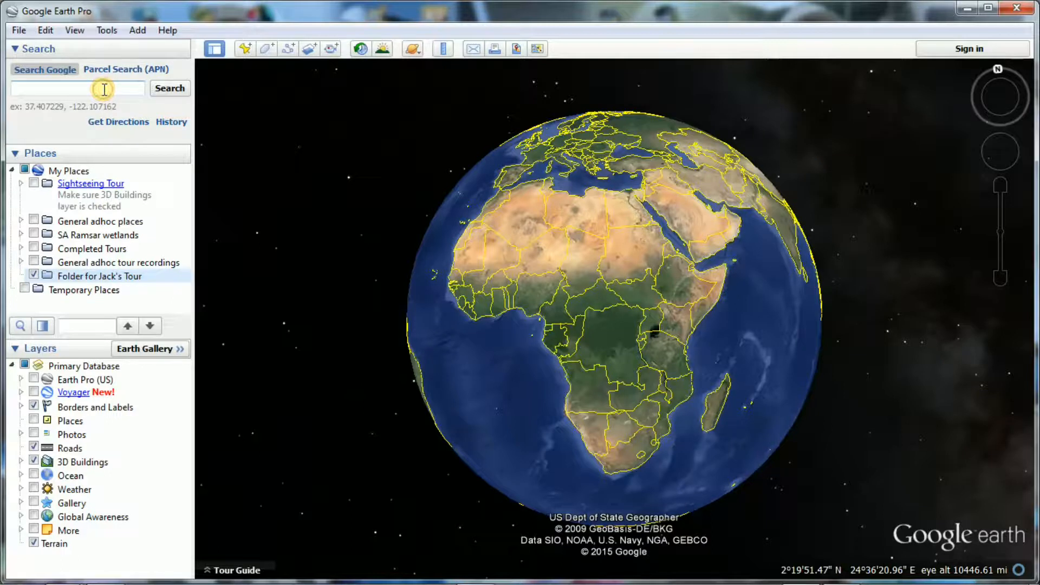
text(Cape To)
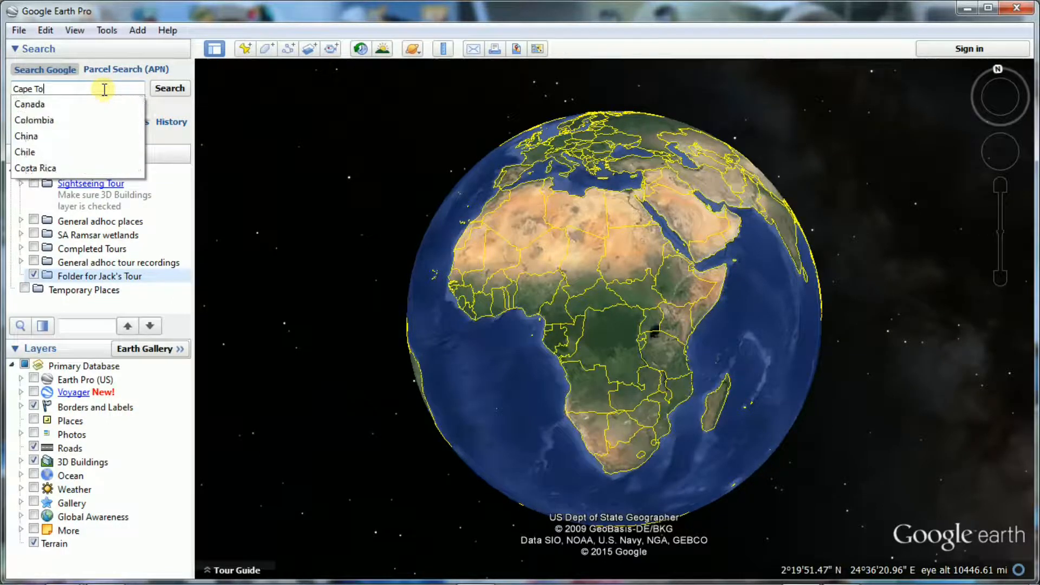
text(wn International)
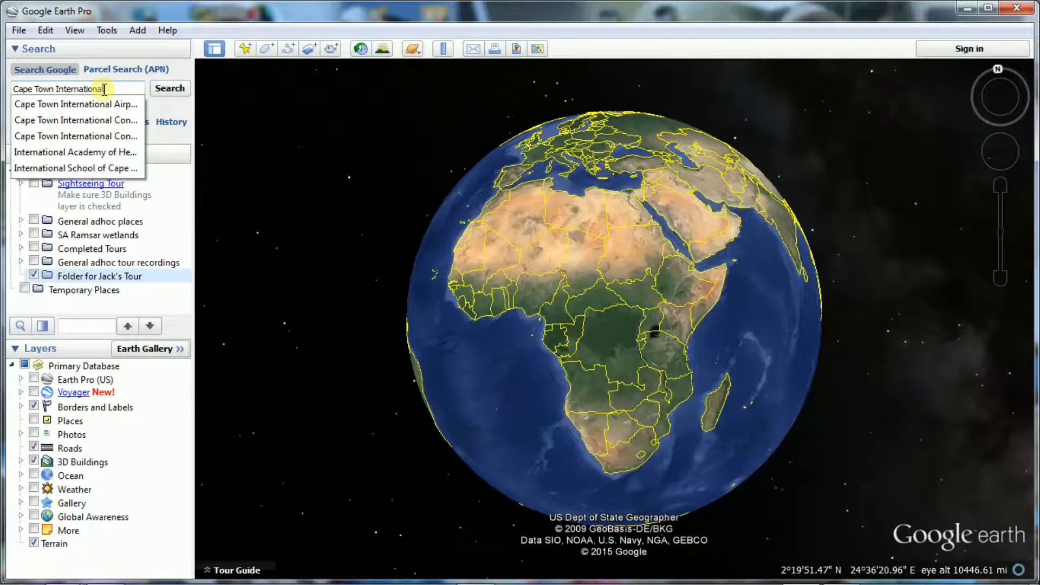
click(106, 104)
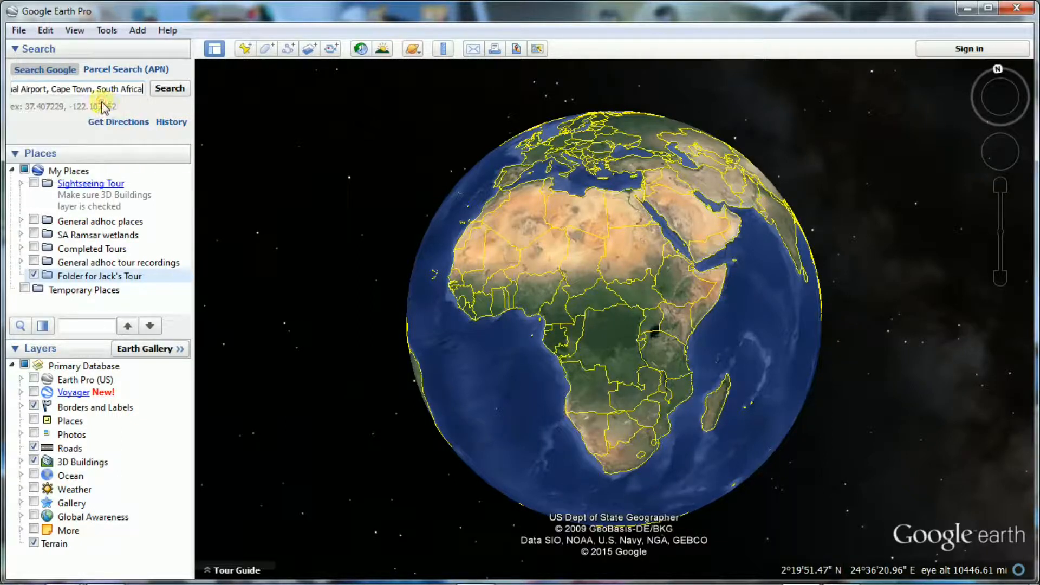
click(170, 89)
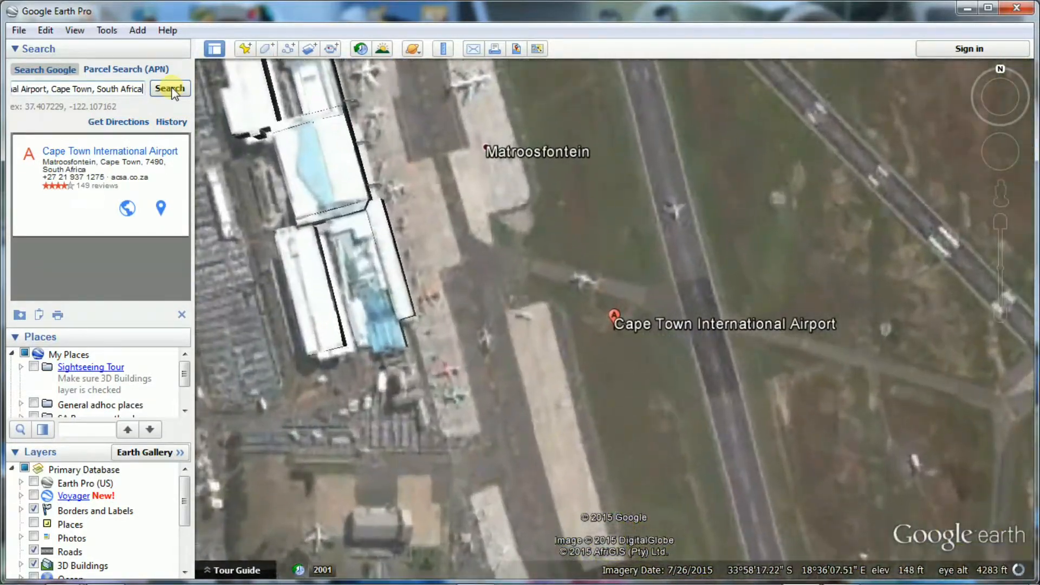
Add a placemark and position it on the airport's terminal buildings at about 33°58'19"S, 18°35'49"E.
scroll(550, 333, down, 3)
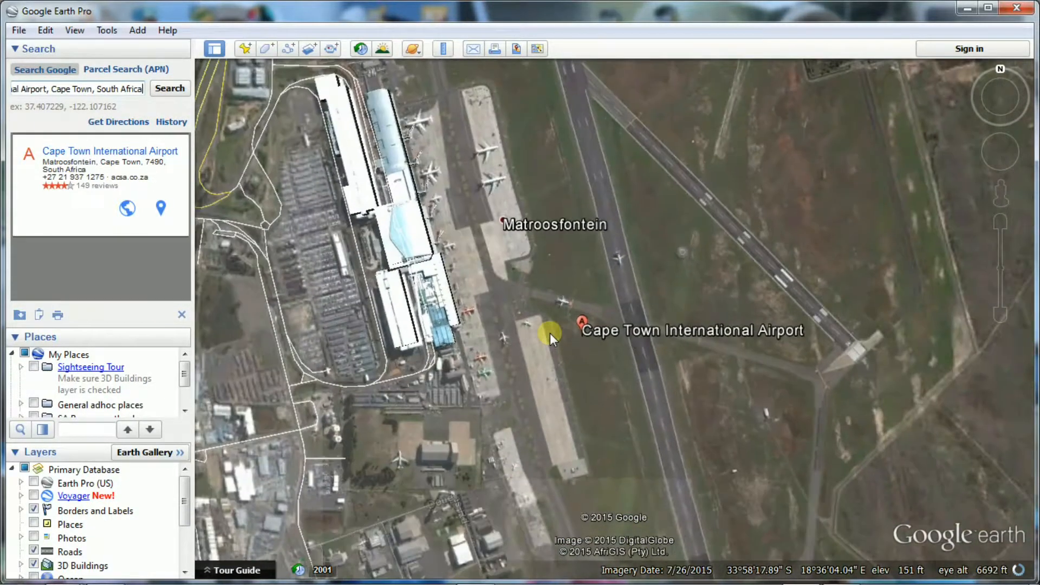
scroll(551, 333, down, 3)
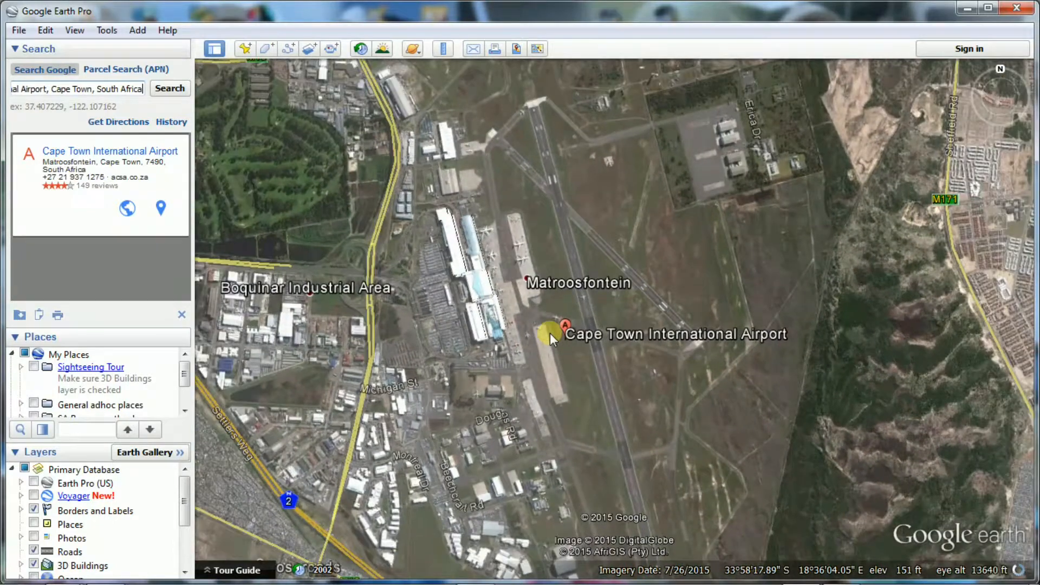
scroll(551, 333, down, 1)
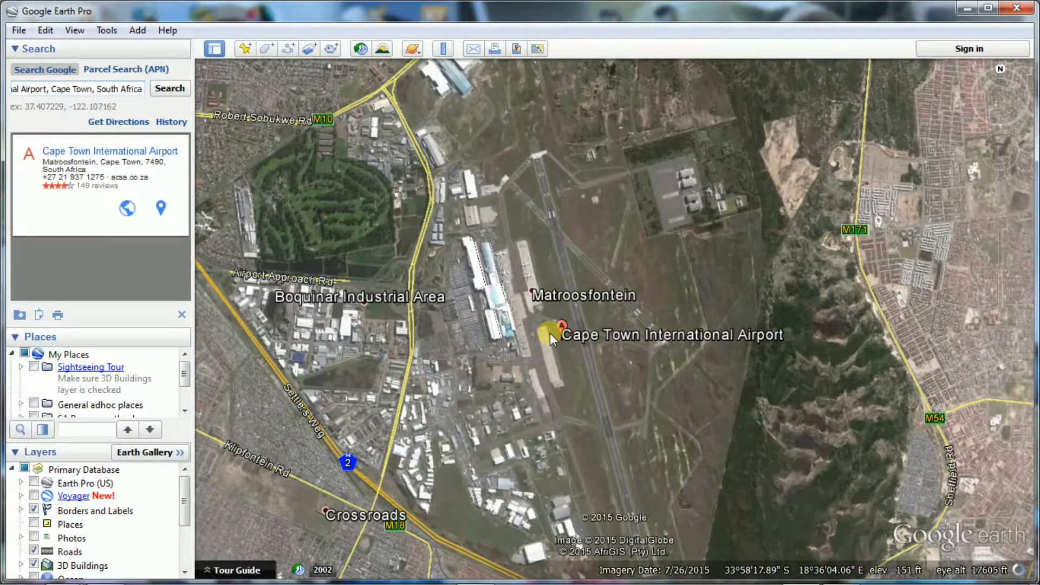
scroll(551, 333, down, 1)
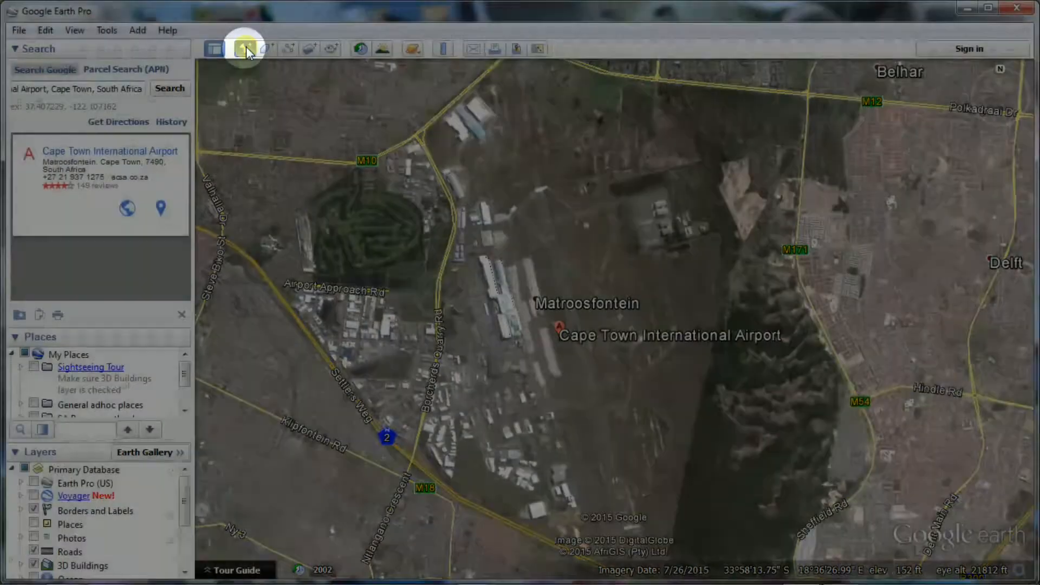
click(246, 46)
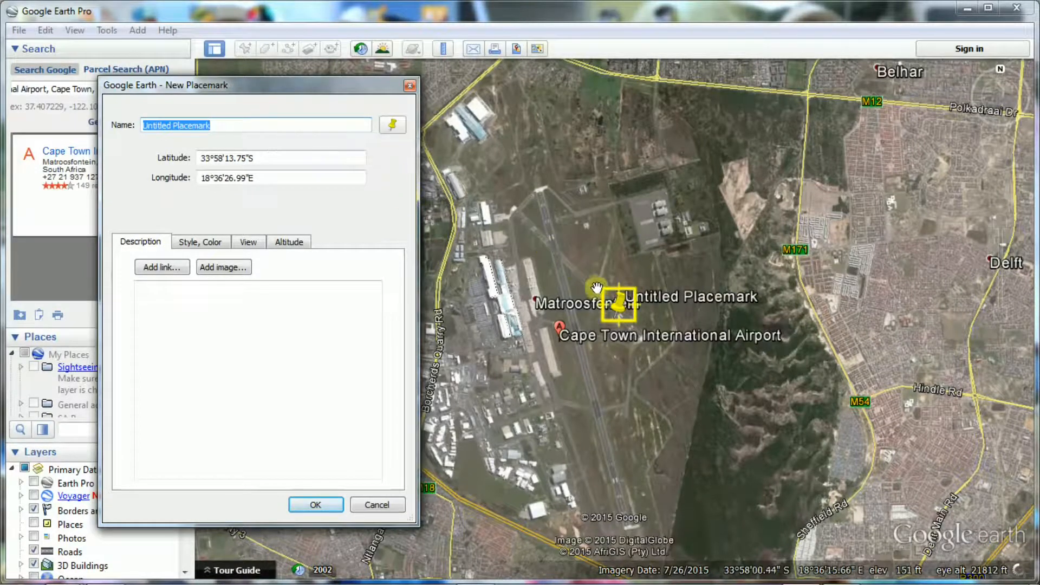
drag(619, 307, 511, 343)
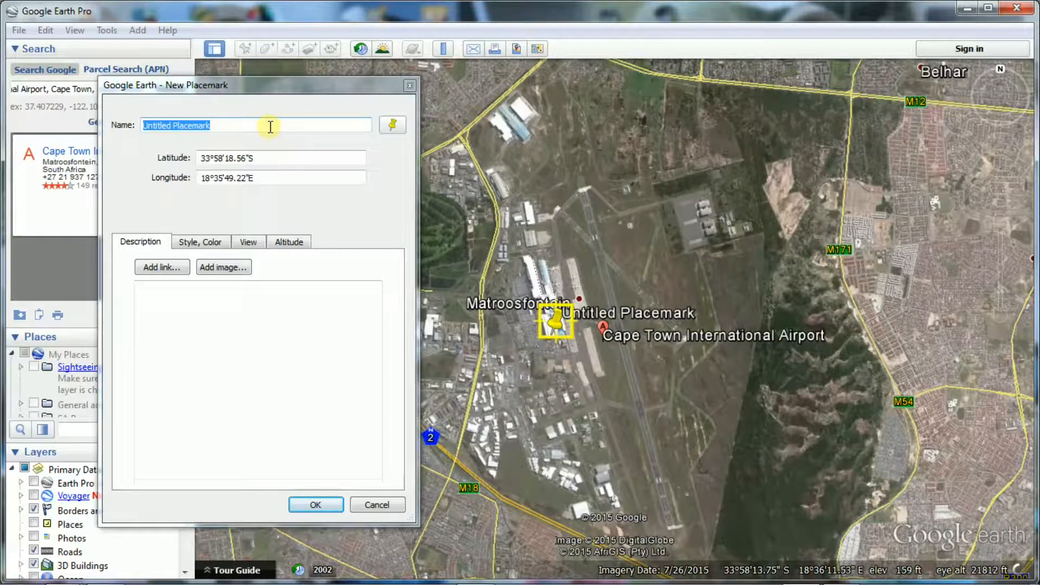
Name the new placemark Cape Town International Airport.
text(Ca)
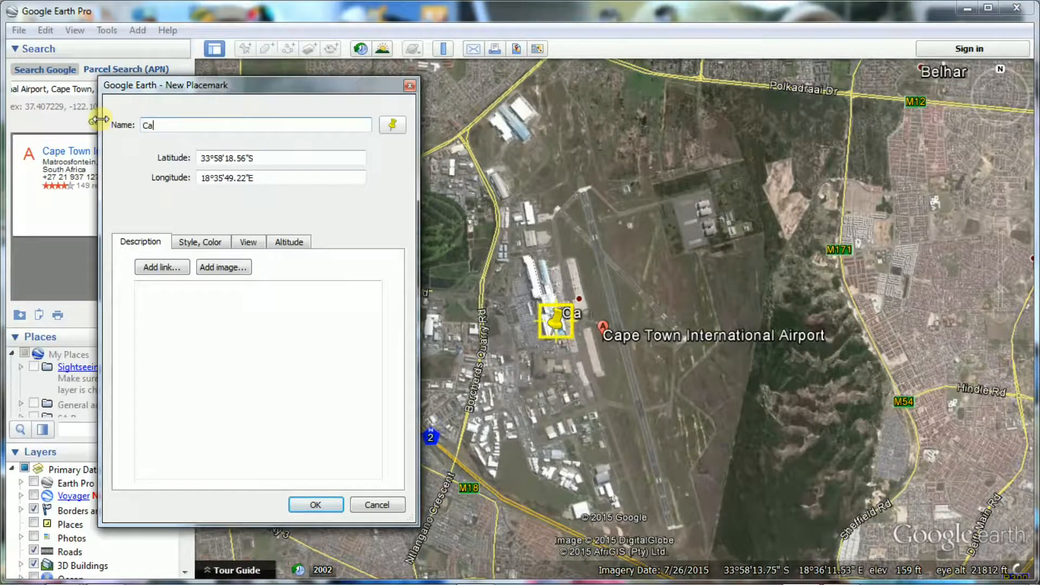
text(pe Town Internationa)
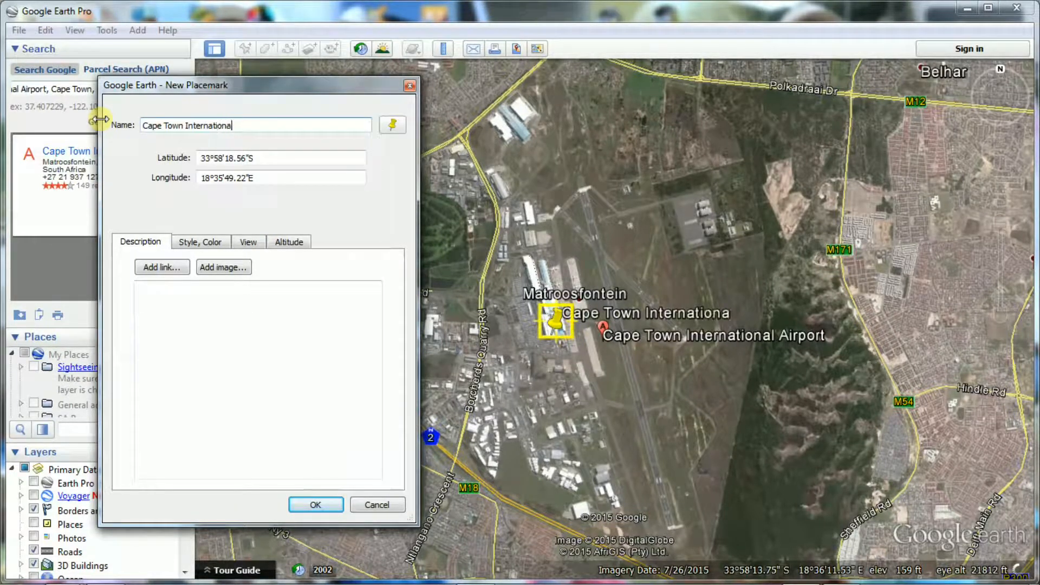
text(l Airport)
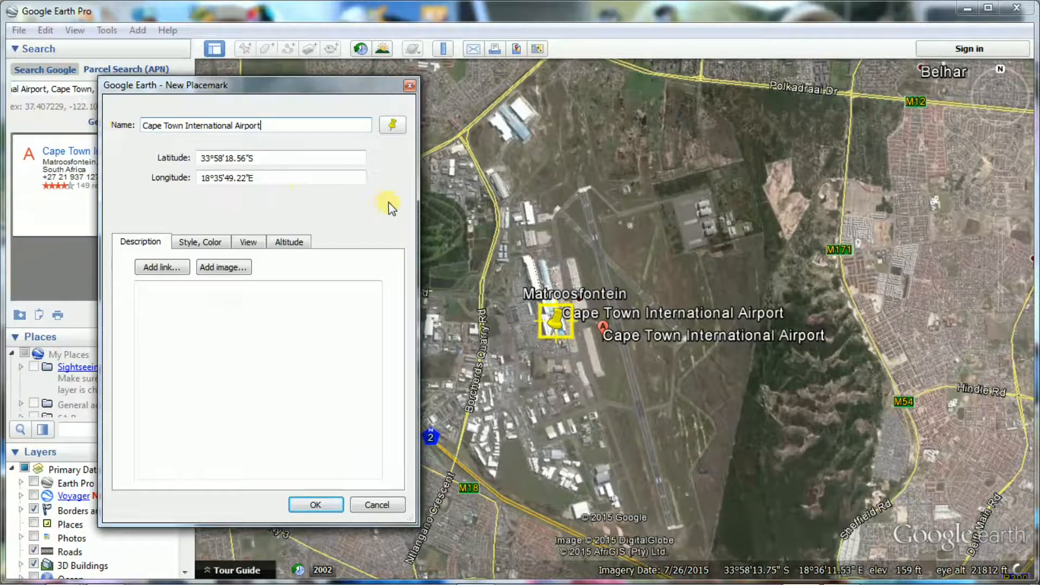
Set the Cape Town International Airport placemark to have no icon and save it.
click(393, 126)
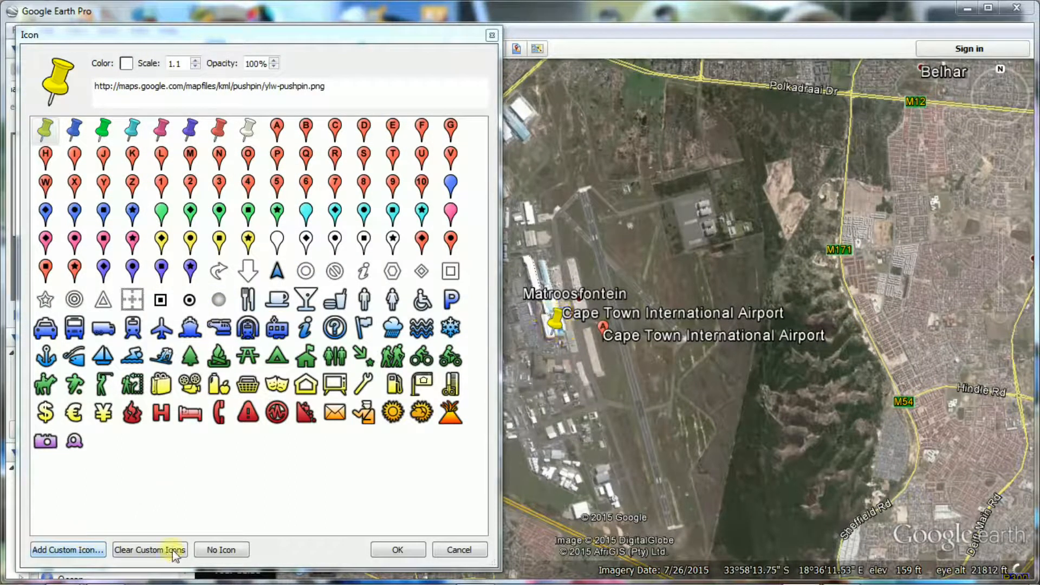
click(222, 550)
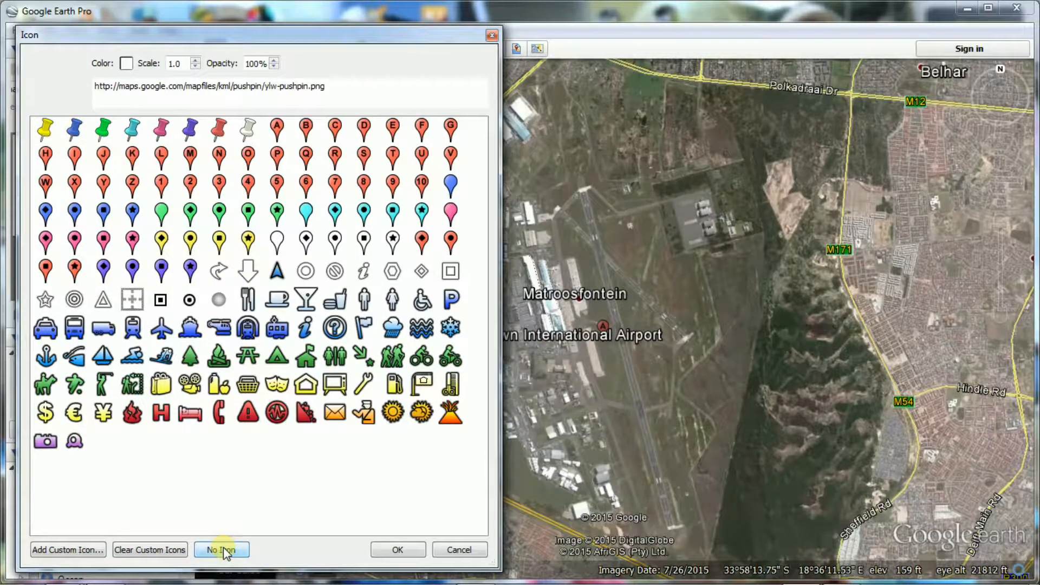
click(381, 549)
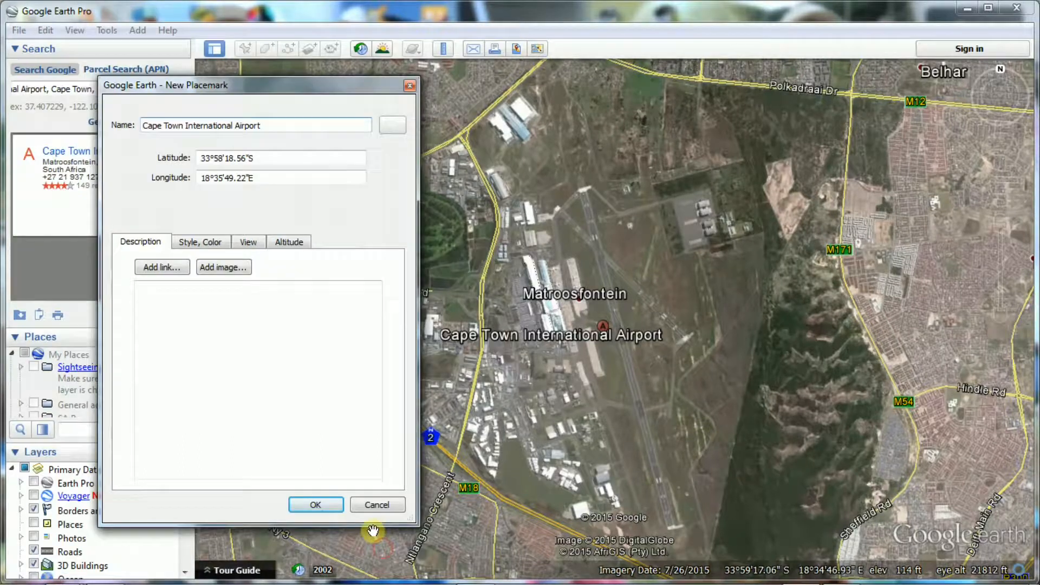
click(318, 505)
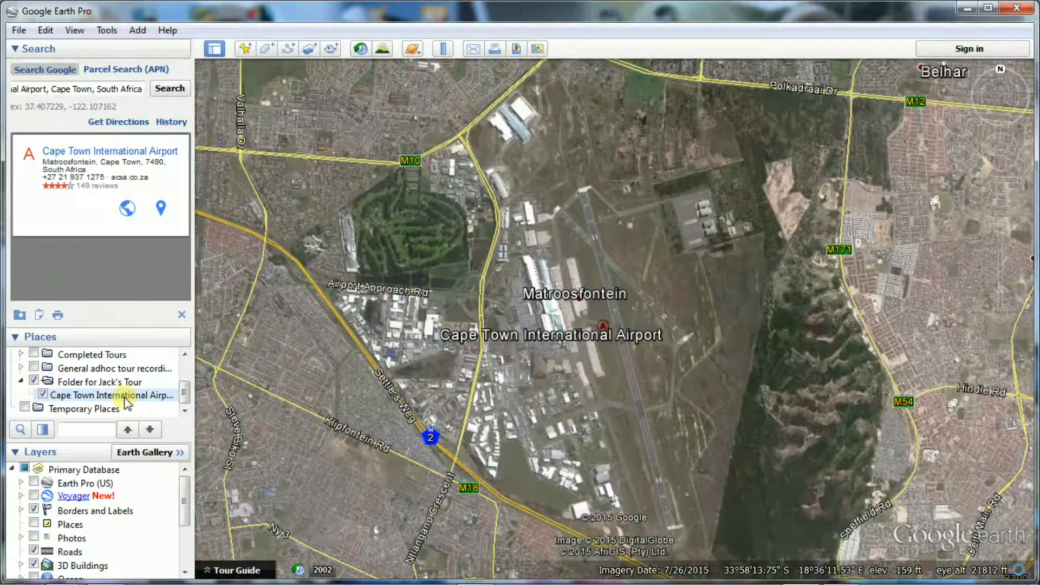
Select the tour folder, search for V&A waterfront using the suggested Victoria Alfred Waterfront Mall match, and fly to it.
click(150, 383)
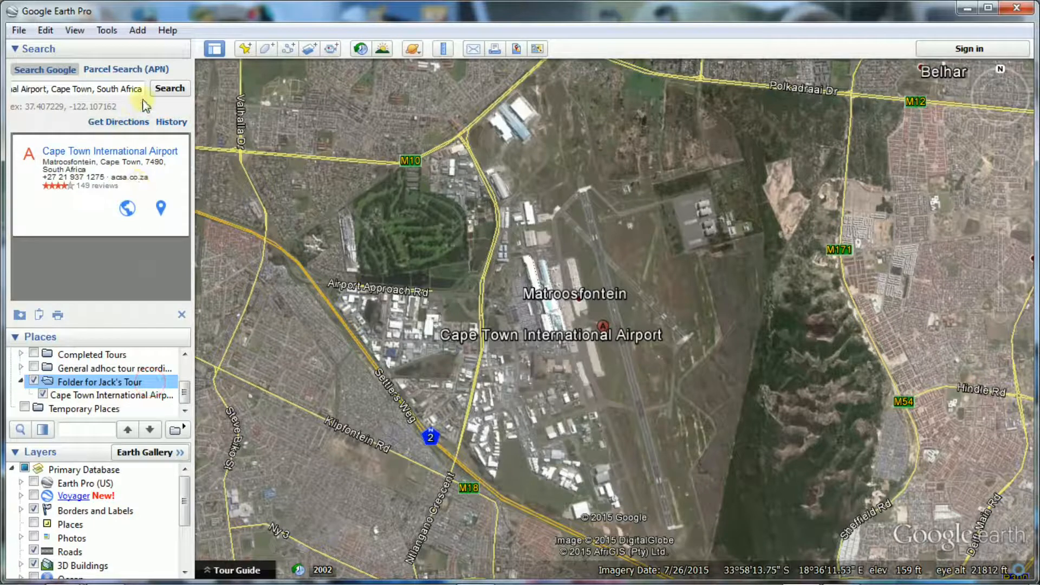
drag(145, 91, 19, 88)
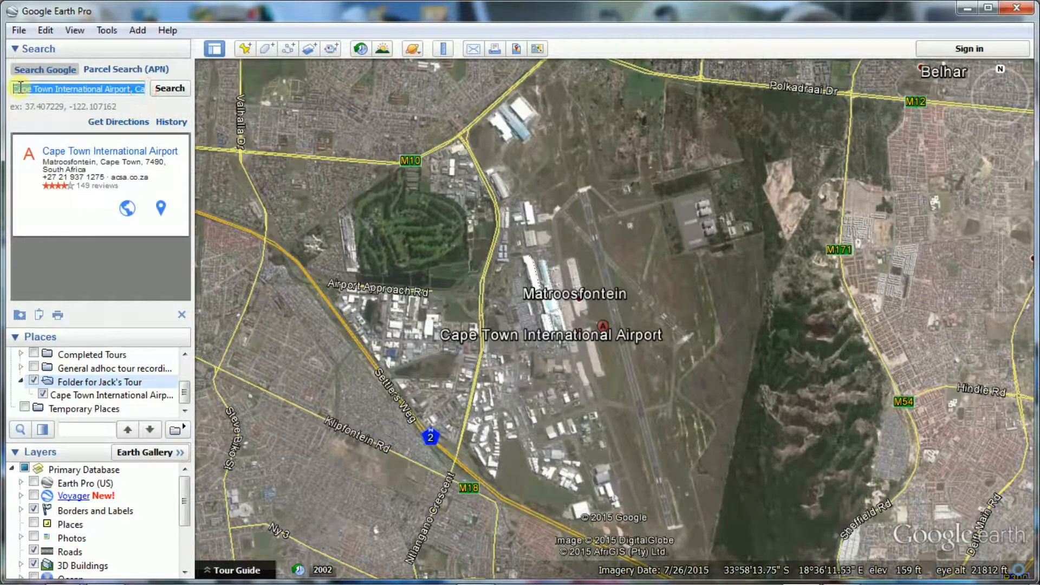
text(V&A)
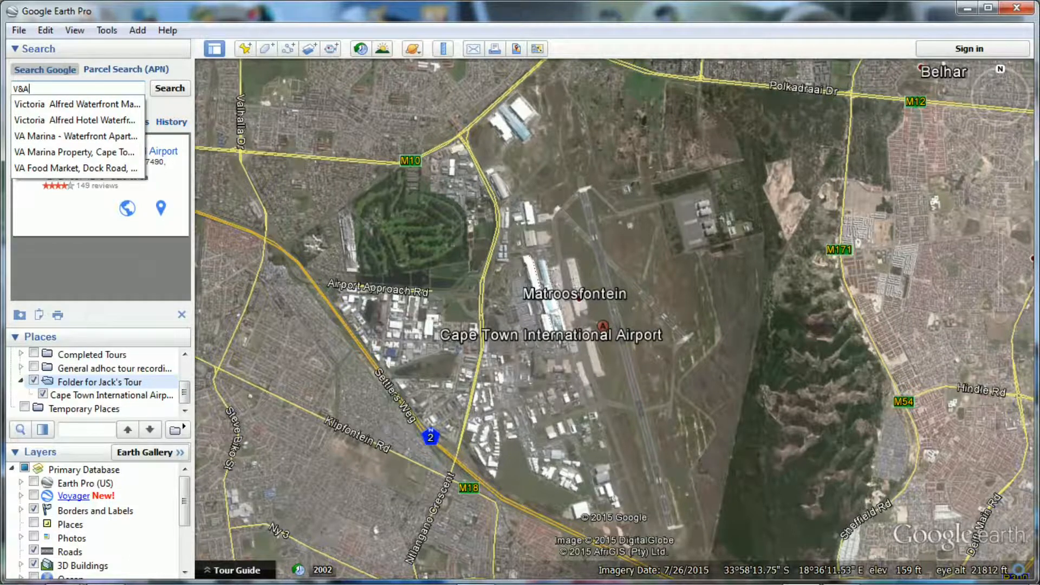
text( waterfront)
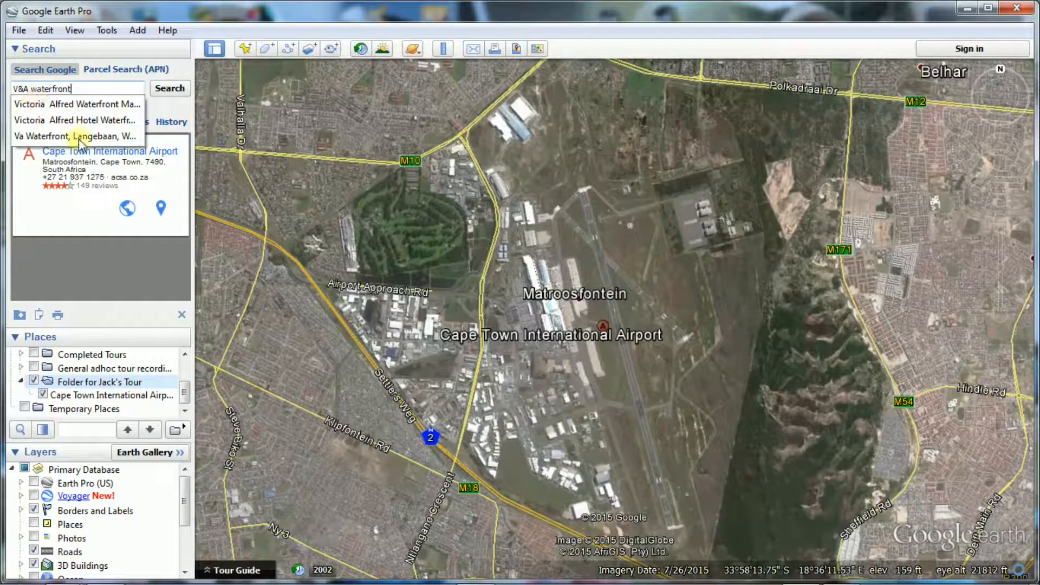
click(99, 106)
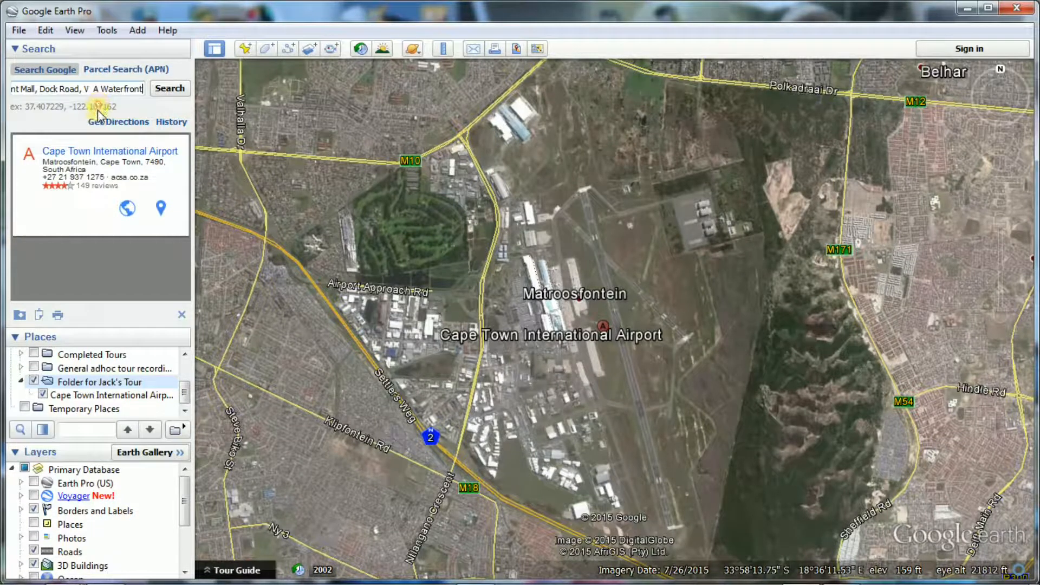
click(170, 89)
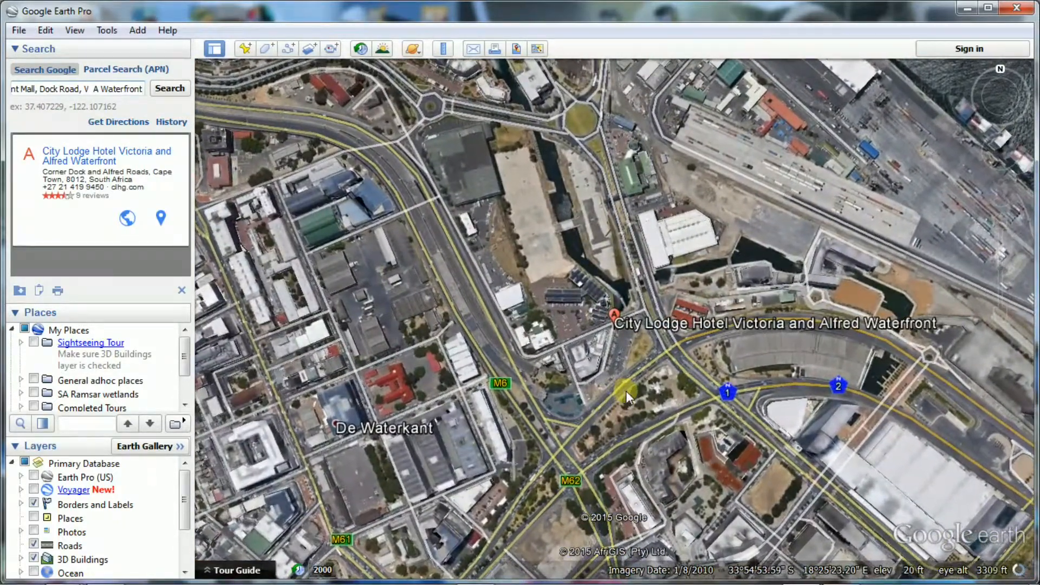
Add a placemark at about 33°57'21"S, 18°31'8"E, midway between the V&A Waterfront and Cape Town International Airport, with both in view.
scroll(626, 391, down, 5)
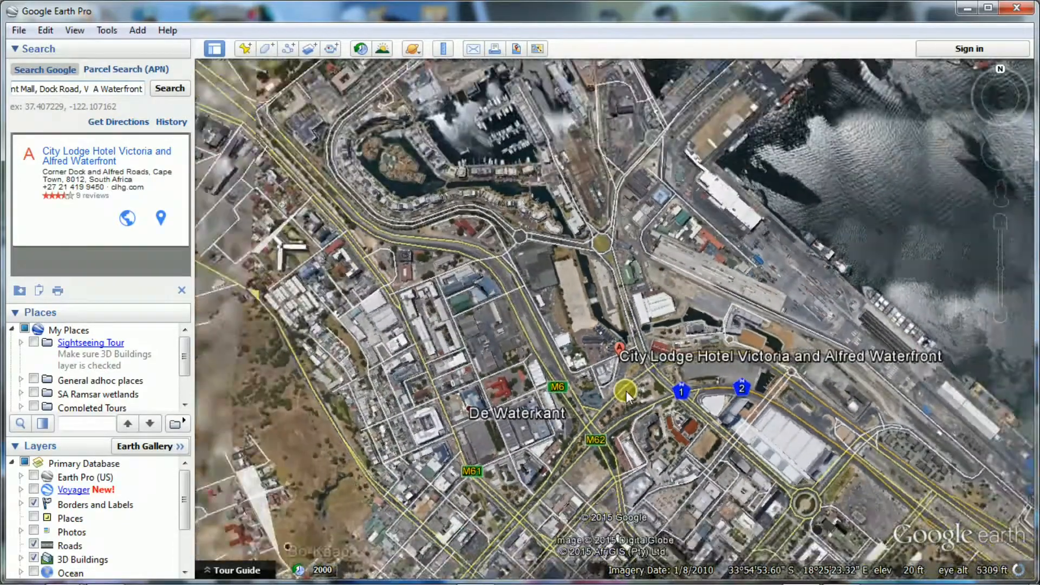
scroll(514, 324, down, 5)
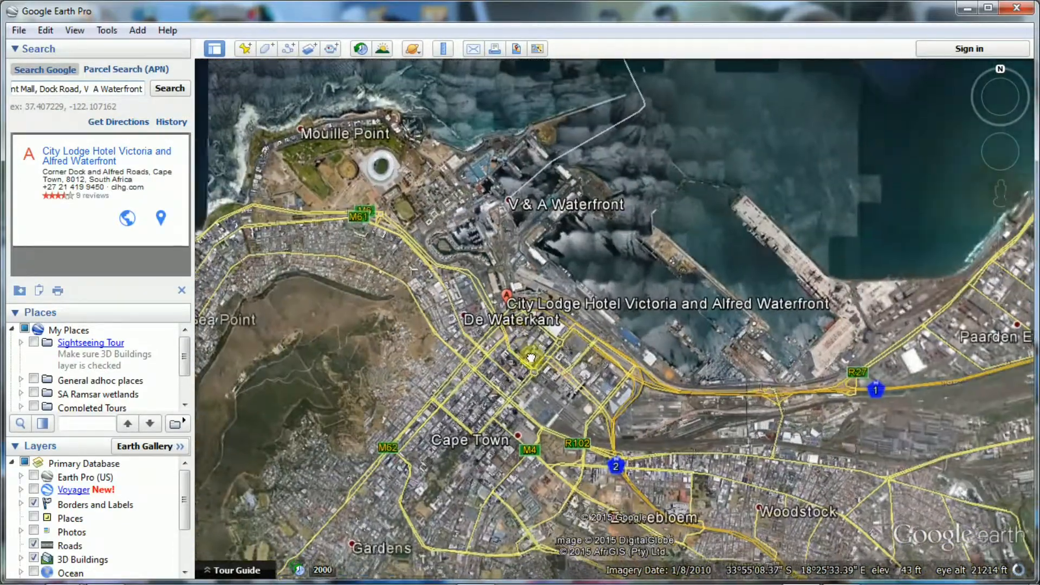
drag(531, 358, 383, 281)
scroll(384, 281, down, 2)
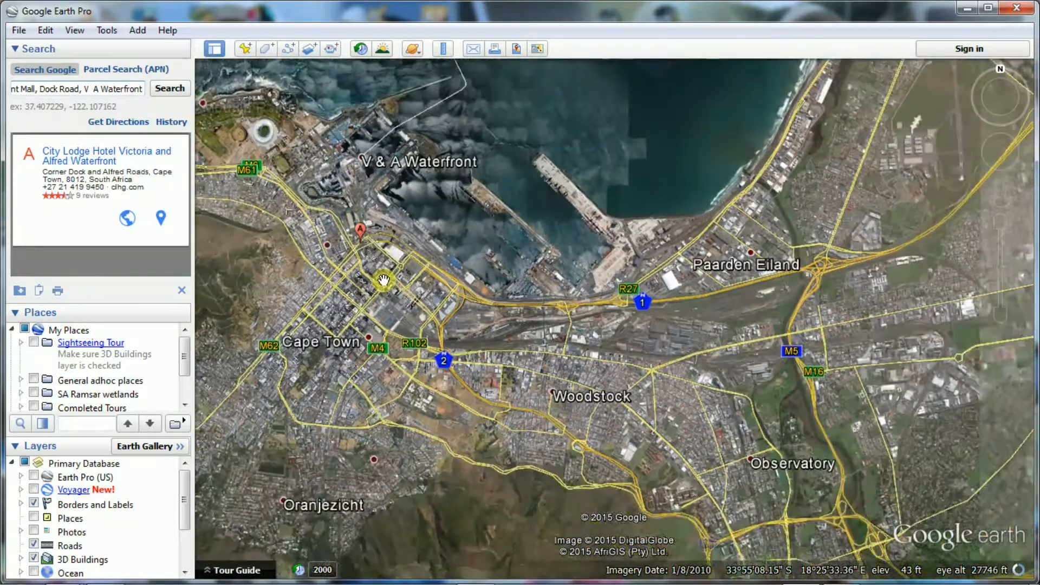
drag(436, 341, 402, 275)
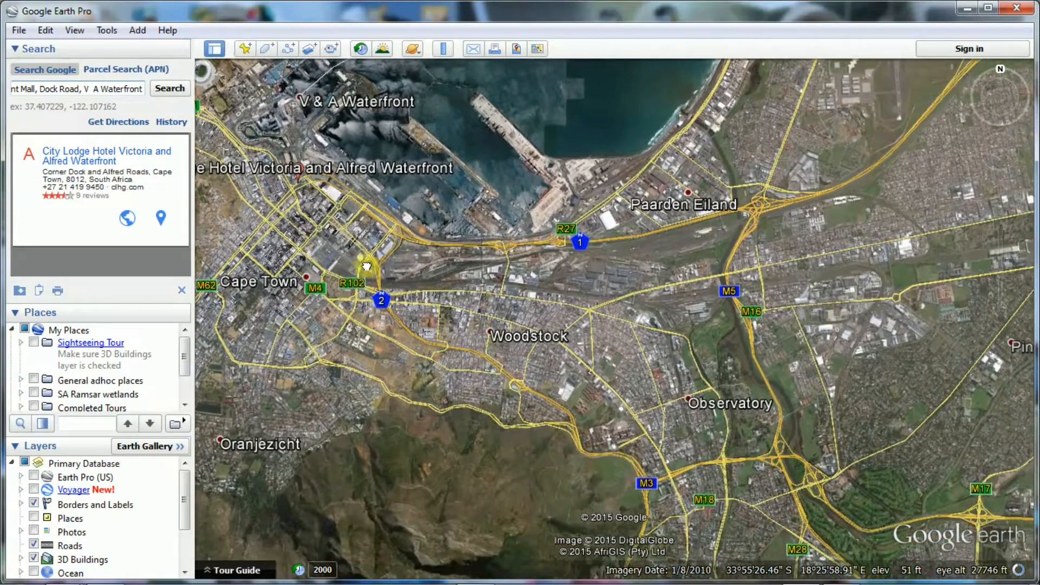
scroll(372, 290, down, 2)
scroll(361, 263, down, 3)
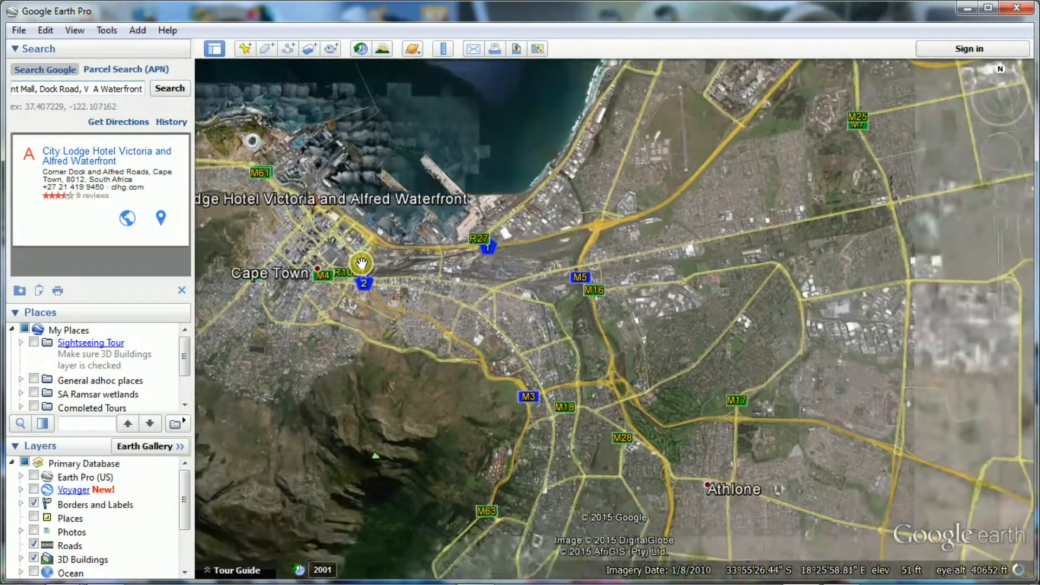
scroll(361, 263, down, 1)
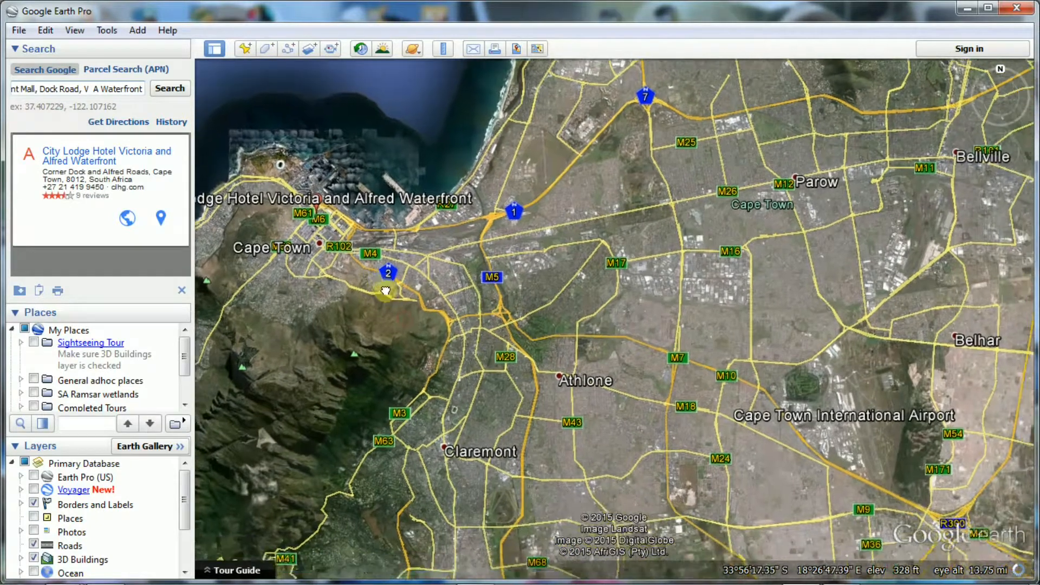
drag(385, 291, 394, 254)
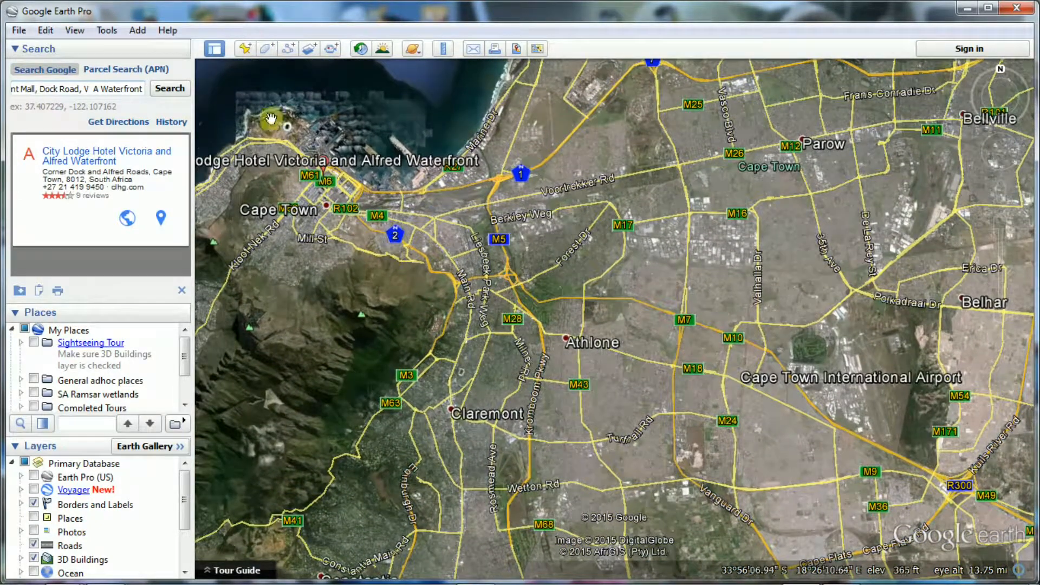
click(246, 48)
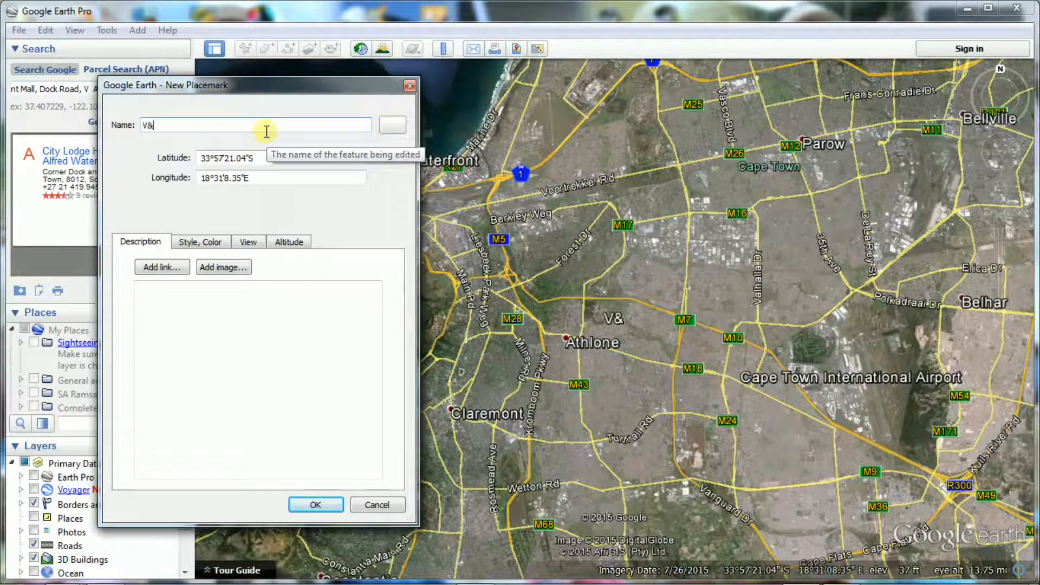
Name the midway placemark V&A Waterfront hop from airport, save it, and hide it on the map.
text(V&A Waterfront hop from airpot)
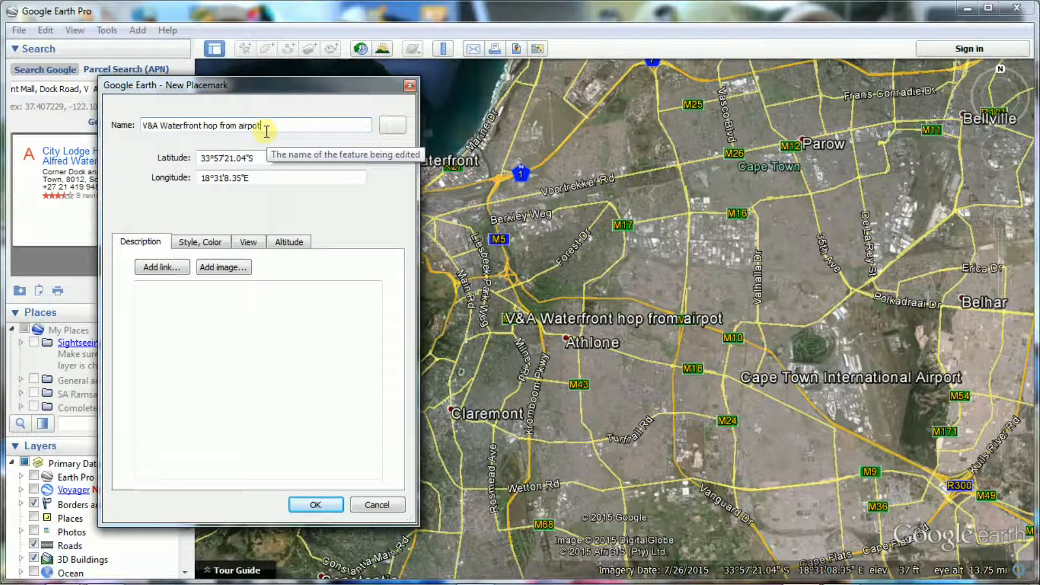
text(y)
key(BackSpace)
key(BackSpace)
text(rt)
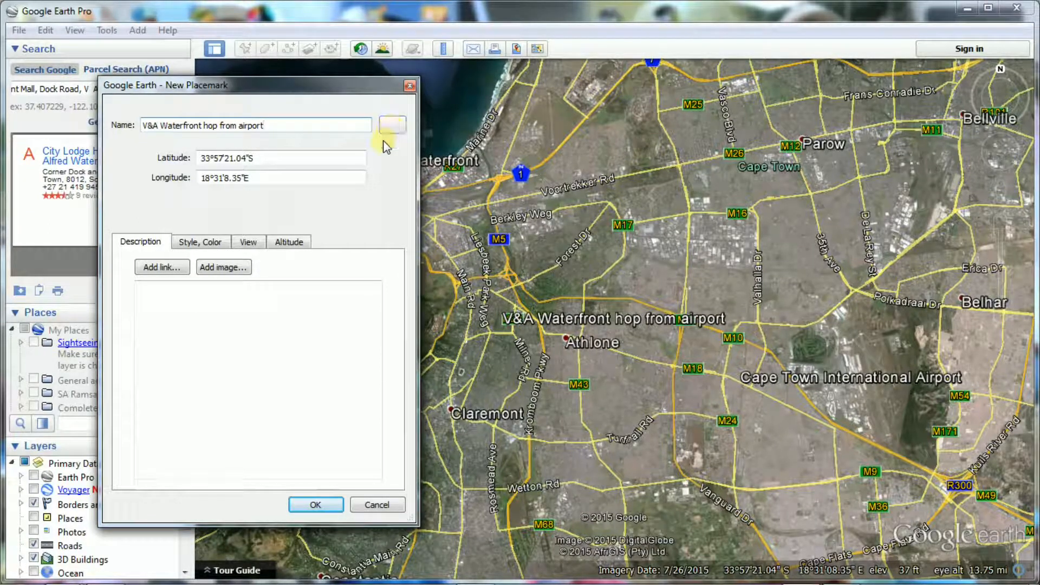
click(324, 505)
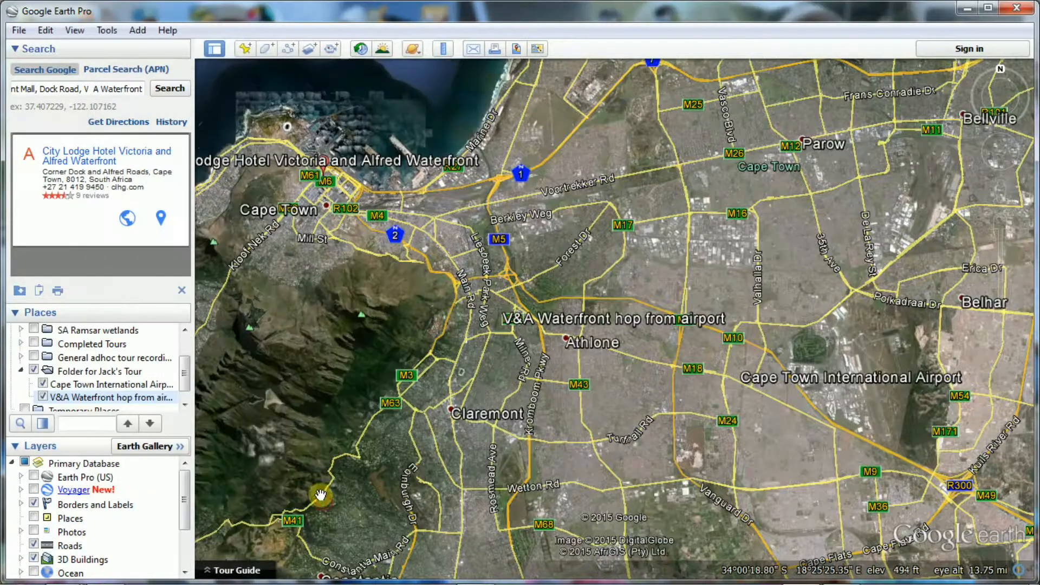
click(43, 397)
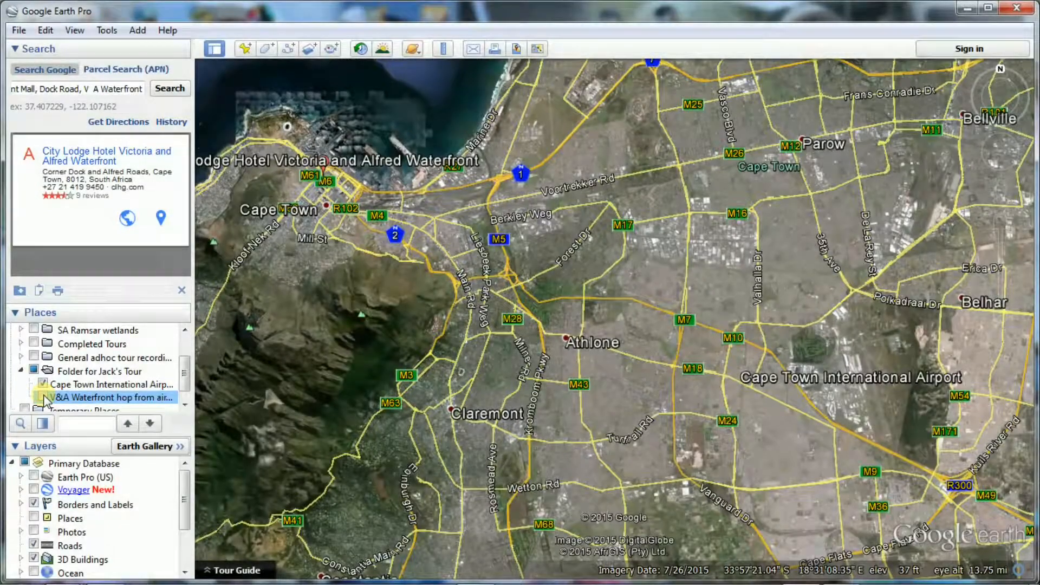
Fly back to the waterfront search result and save a placemark named V&A Waterfront at about 33°54'26"S, 18°25'49"E.
click(174, 90)
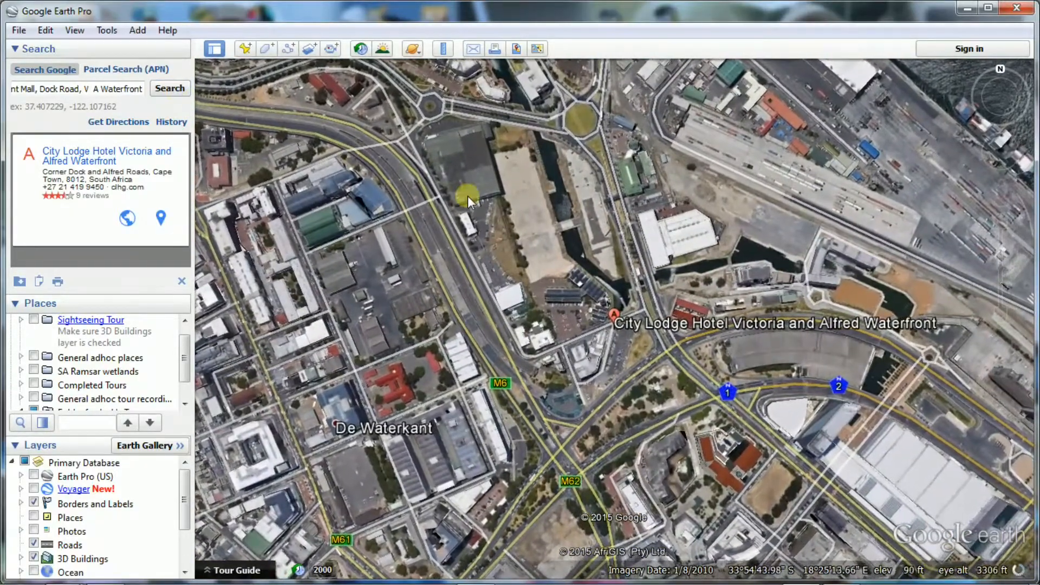
scroll(466, 198, down, 3)
drag(465, 199, 423, 372)
scroll(421, 372, down, 3)
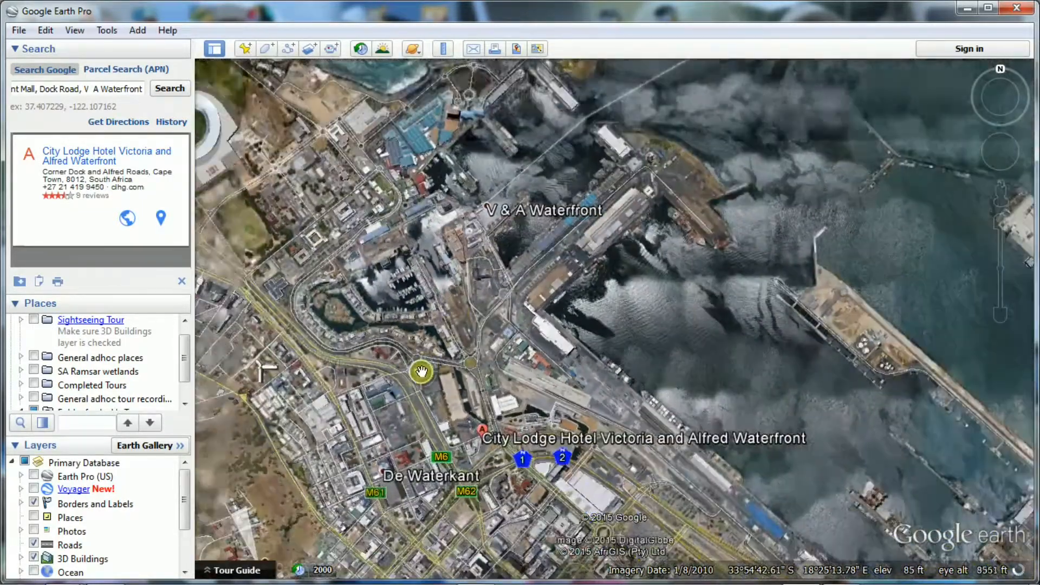
drag(465, 293, 498, 413)
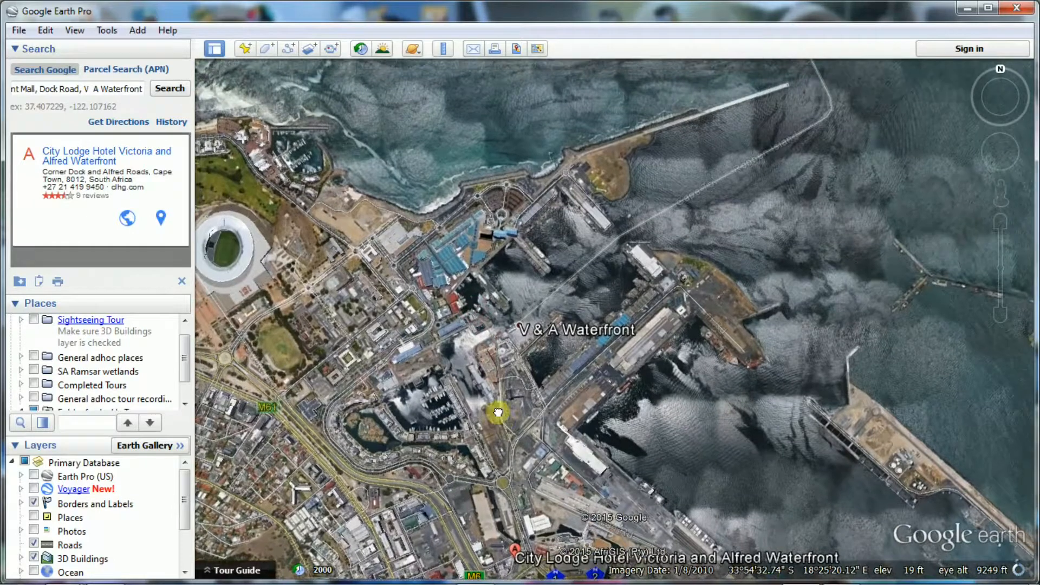
drag(454, 355, 371, 309)
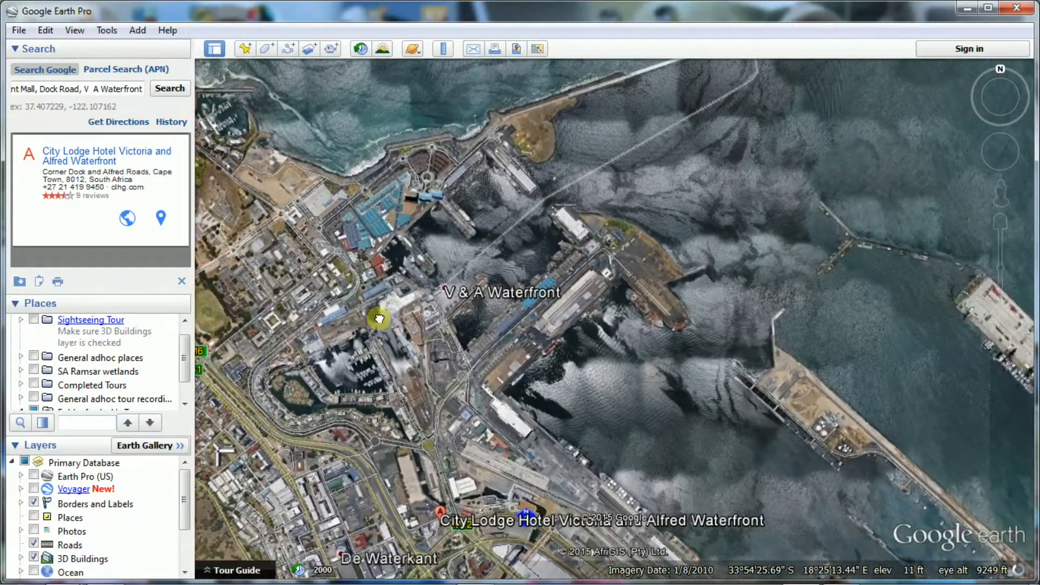
click(247, 48)
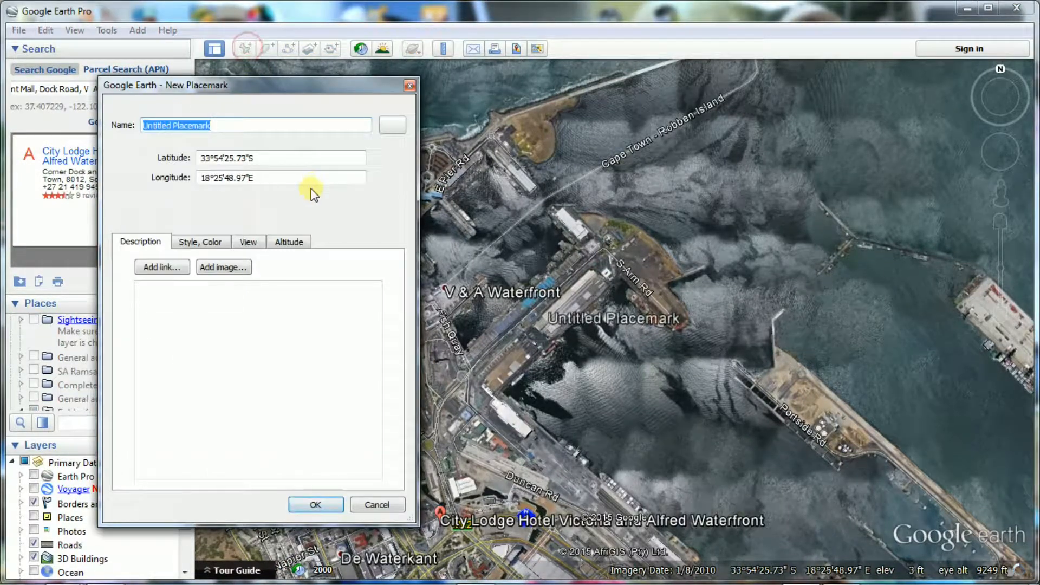
text(V&A Waterfront)
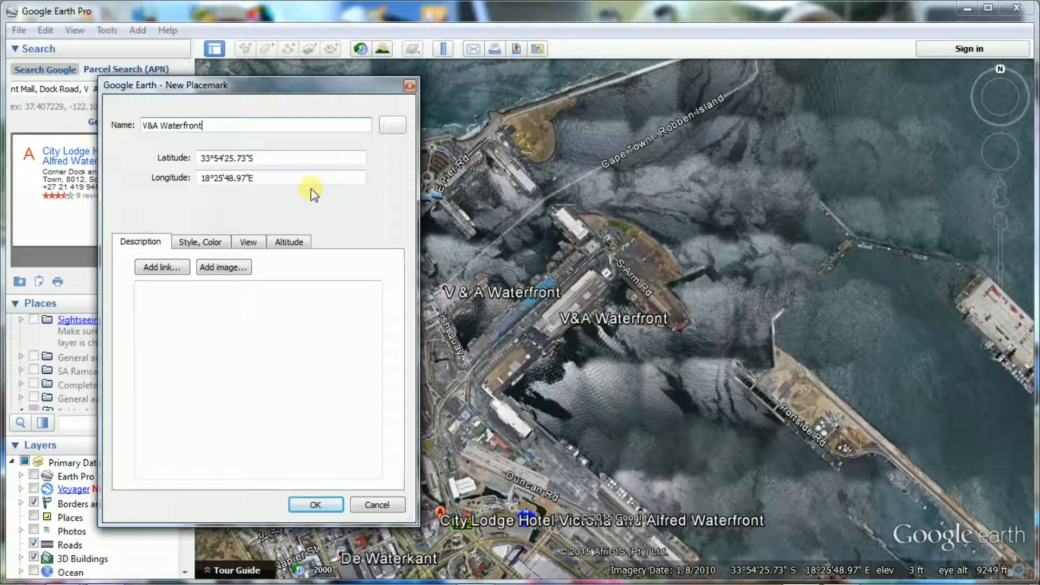
click(315, 506)
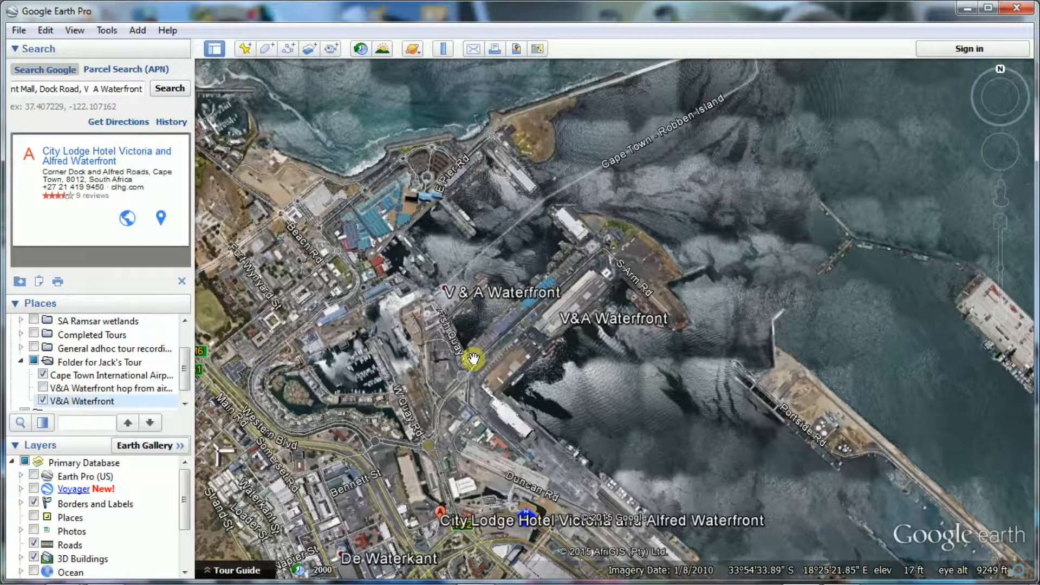
Add a placemark at about 33°54'13"S, 18°25'15"E, over the waterfront mall buildings, with the stadium in view from about 7038 ft.
scroll(467, 344, down, 2)
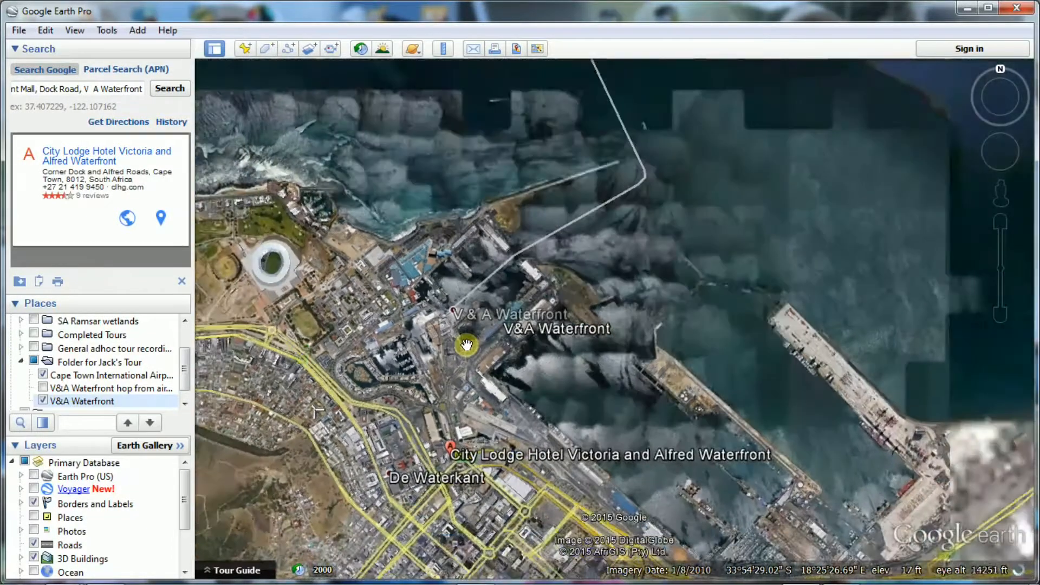
drag(466, 344, 565, 441)
scroll(565, 441, up, 3)
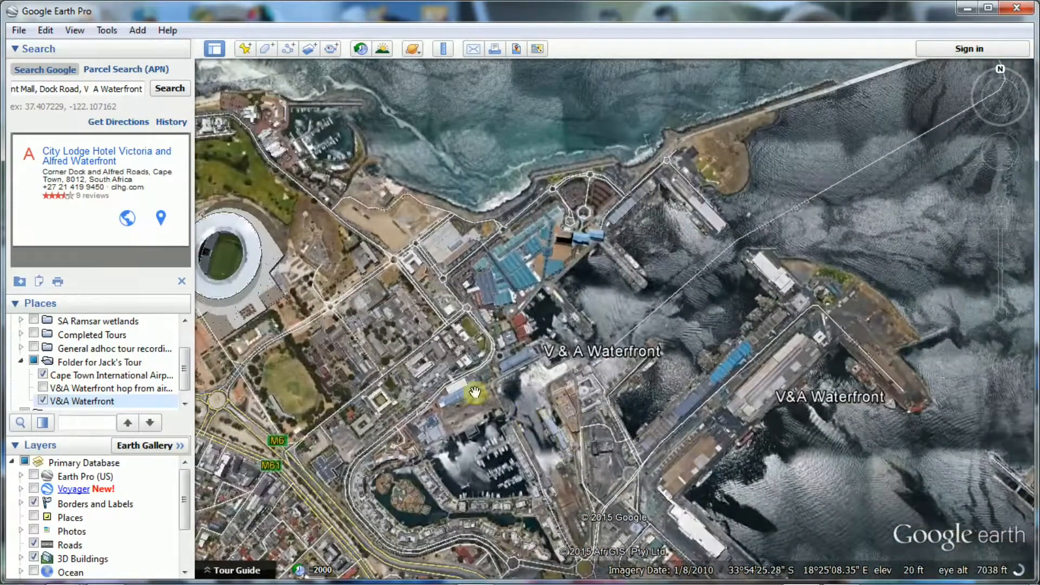
drag(475, 391, 556, 445)
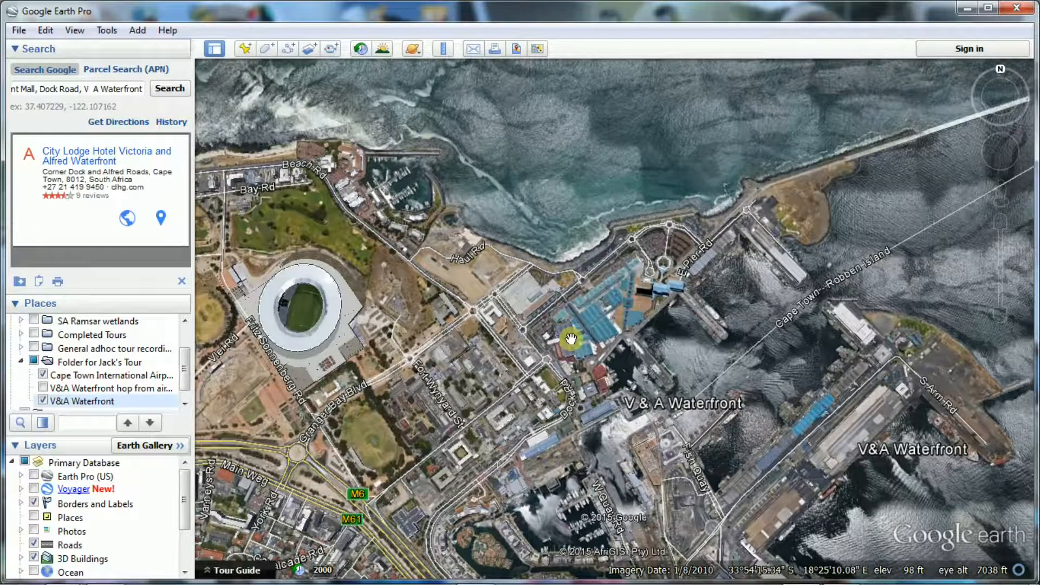
click(245, 45)
Name the new placemark V&A waterfront close-up 3D view, save it, and hide it on the map.
text(V)
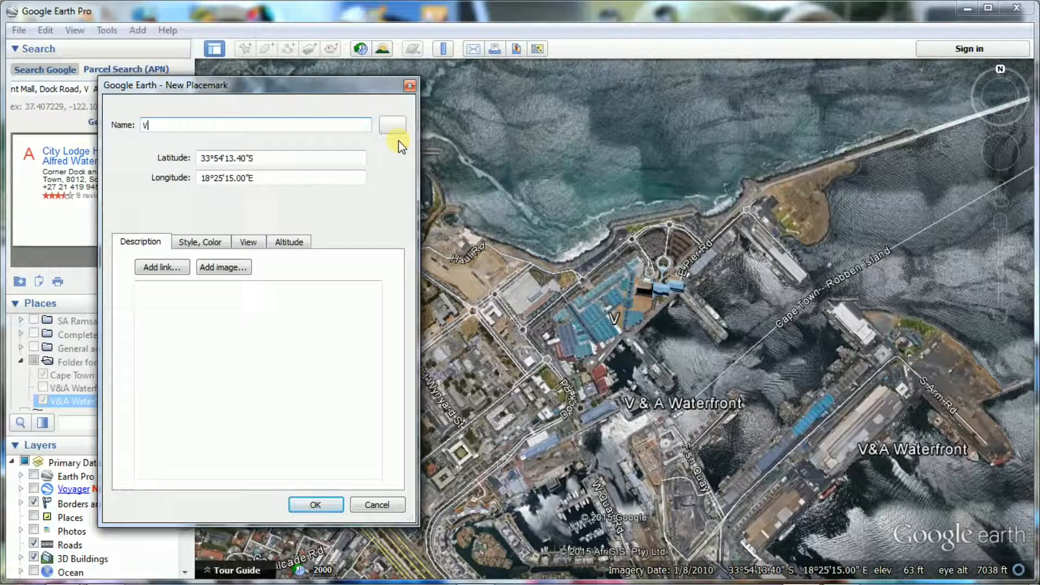
text(&A waterfront )
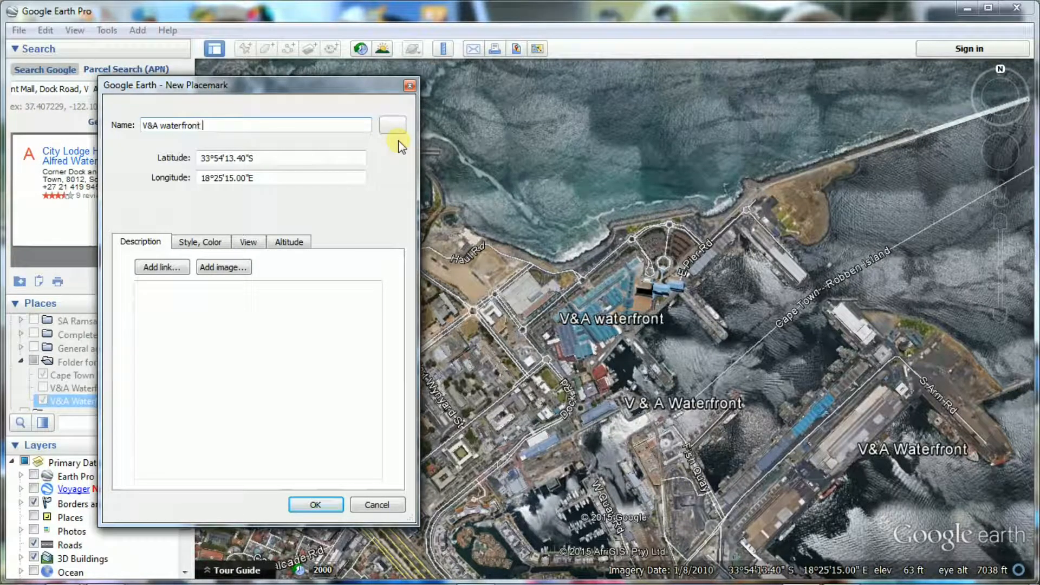
text(close-u)
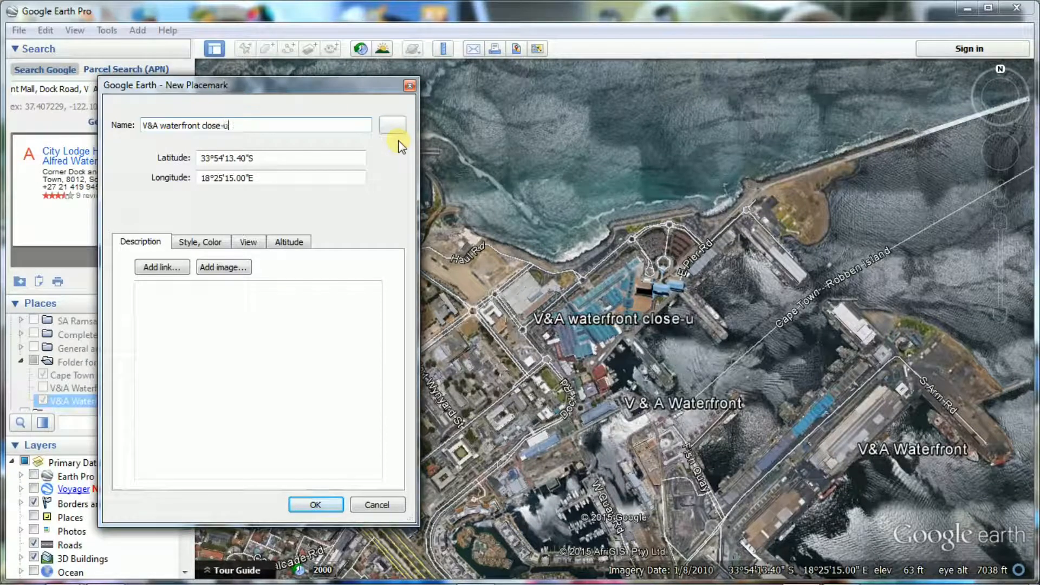
text(p 3D)
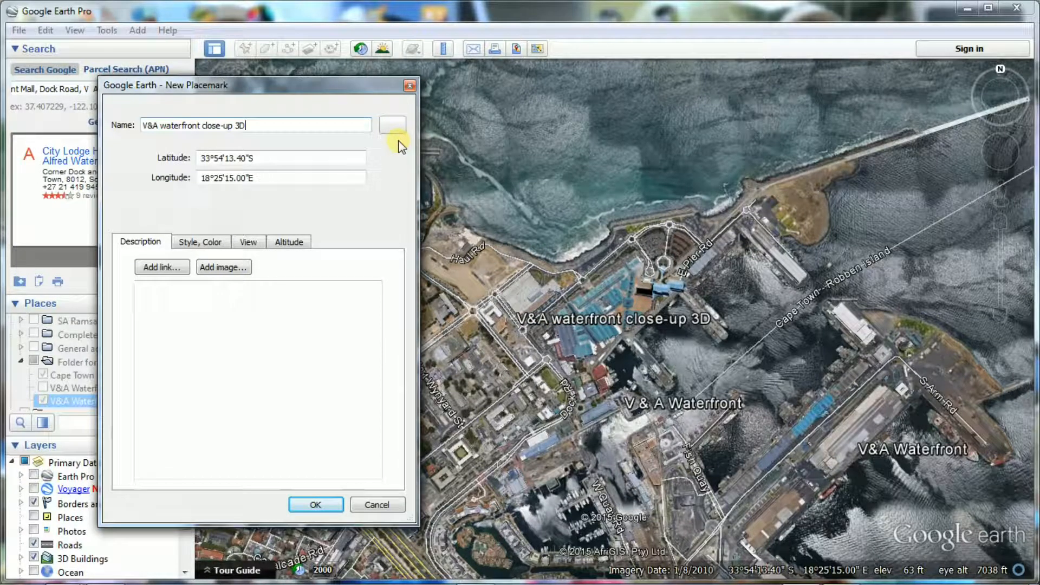
text( view)
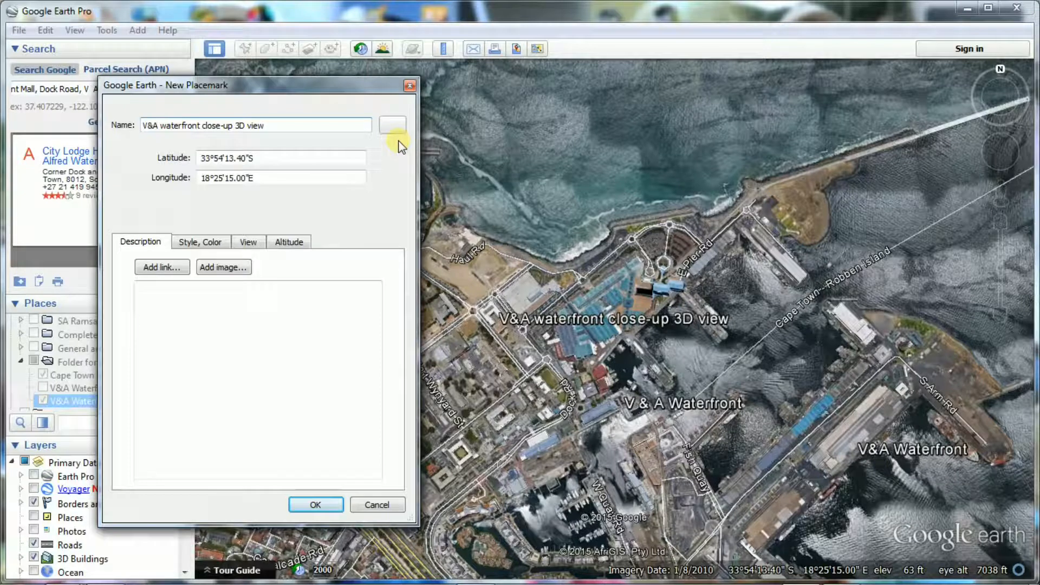
click(317, 503)
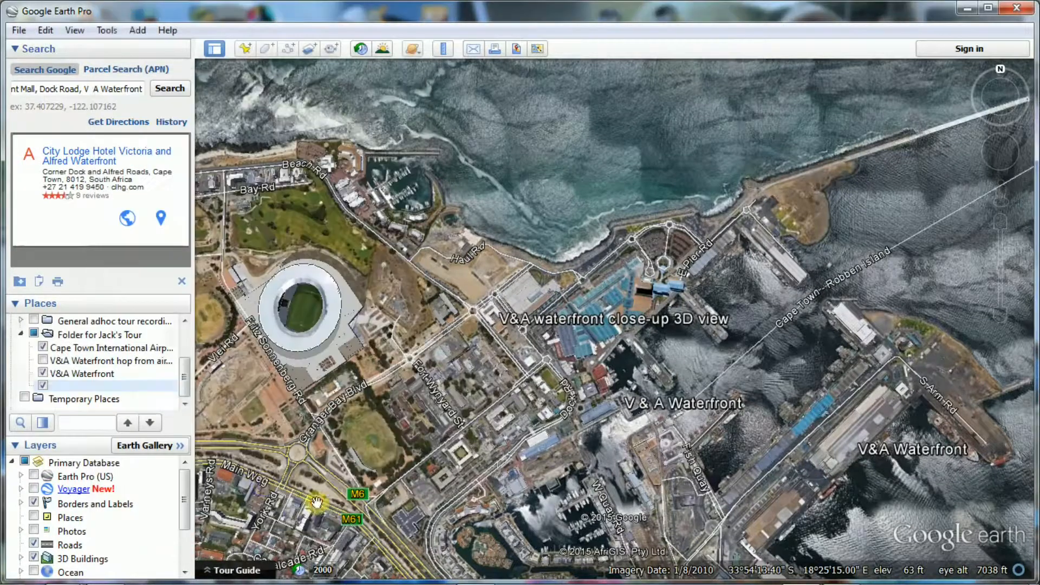
click(43, 386)
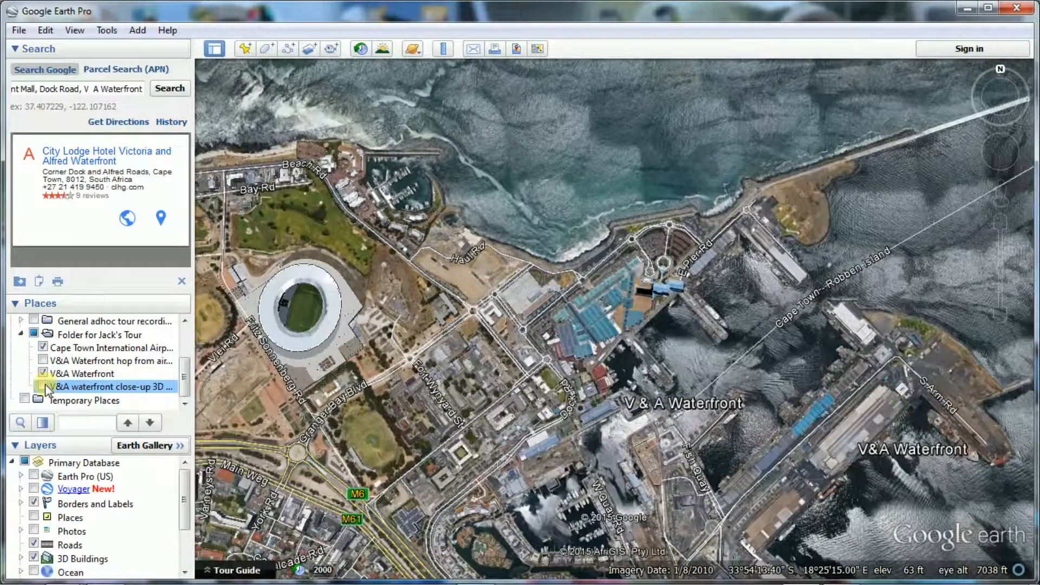
Search for Beaufort using the suggested Beaufort West, Western Cape match, and fly to it.
drag(140, 89, 13, 90)
text(Be)
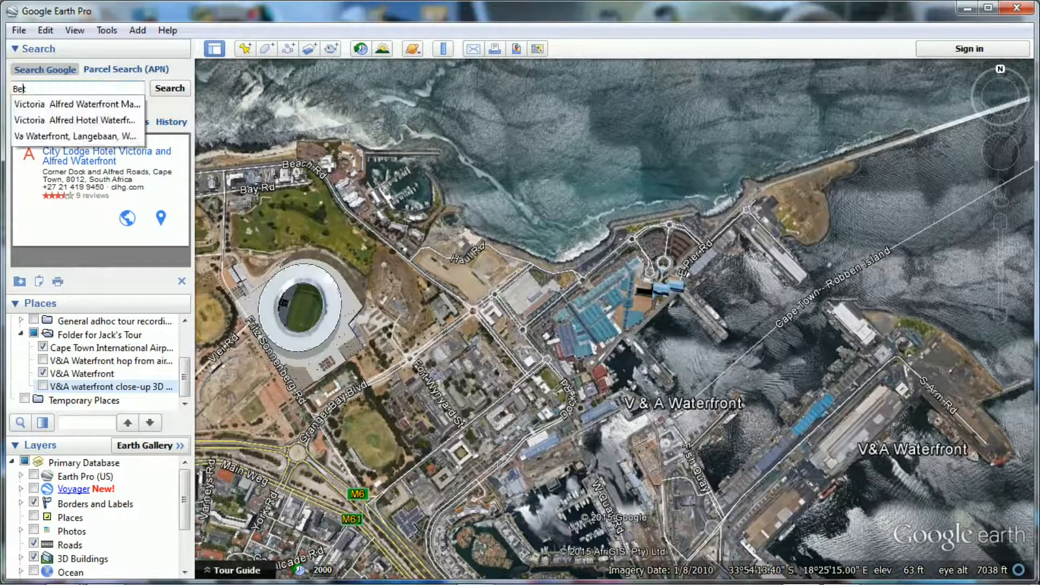
text(aufort)
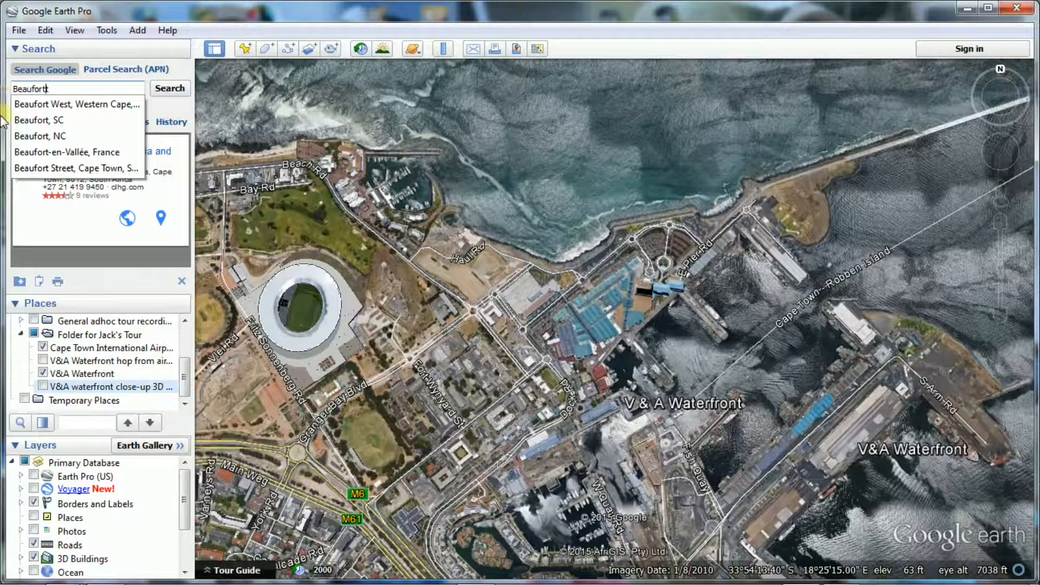
click(86, 105)
click(170, 88)
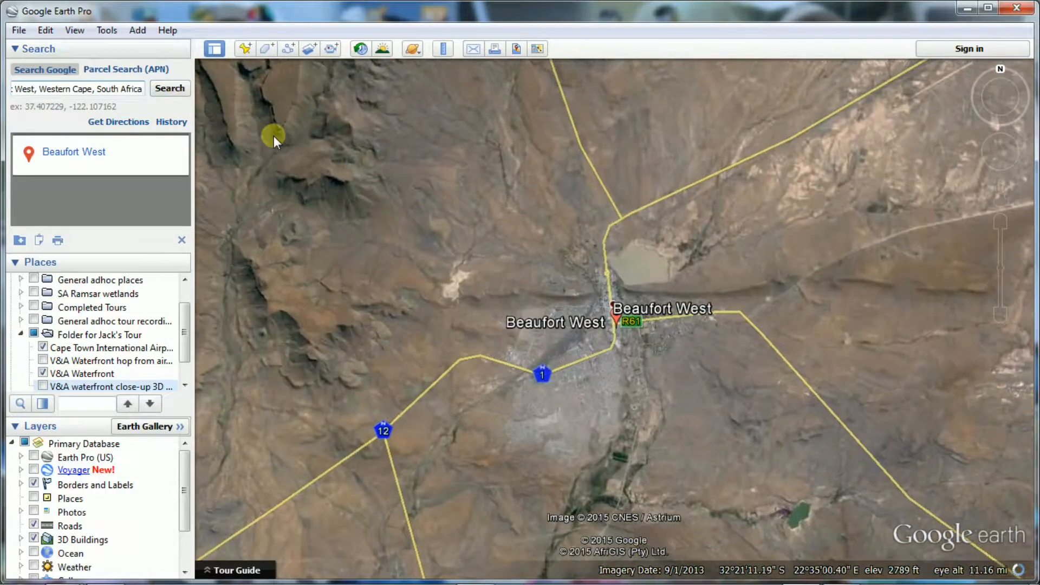
Save a placemark named Beaufort West at about 32°21'24"S, 22°34'51"E, with the town filling the view.
scroll(632, 355, up, 3)
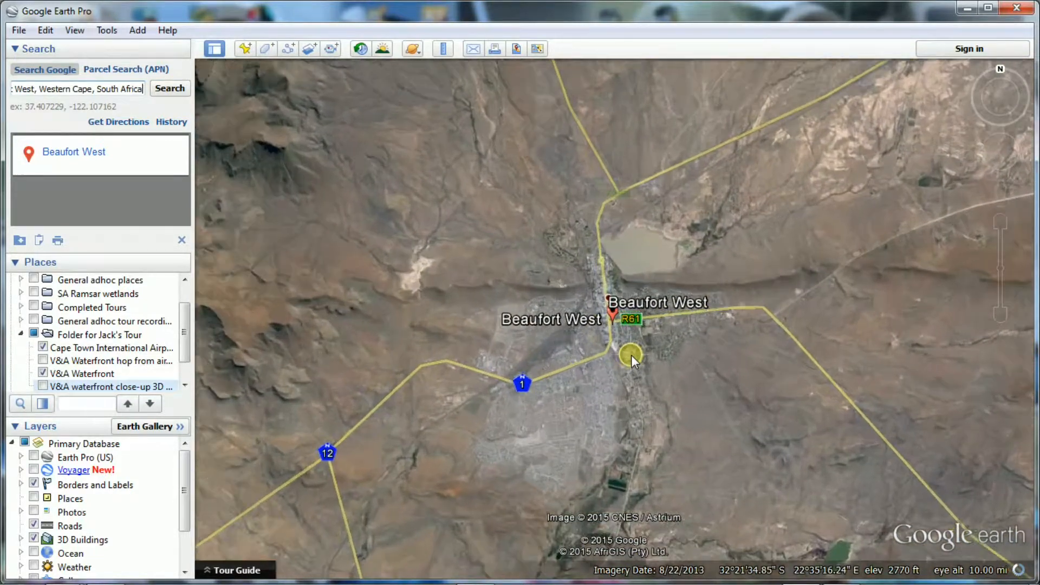
scroll(632, 355, up, 2)
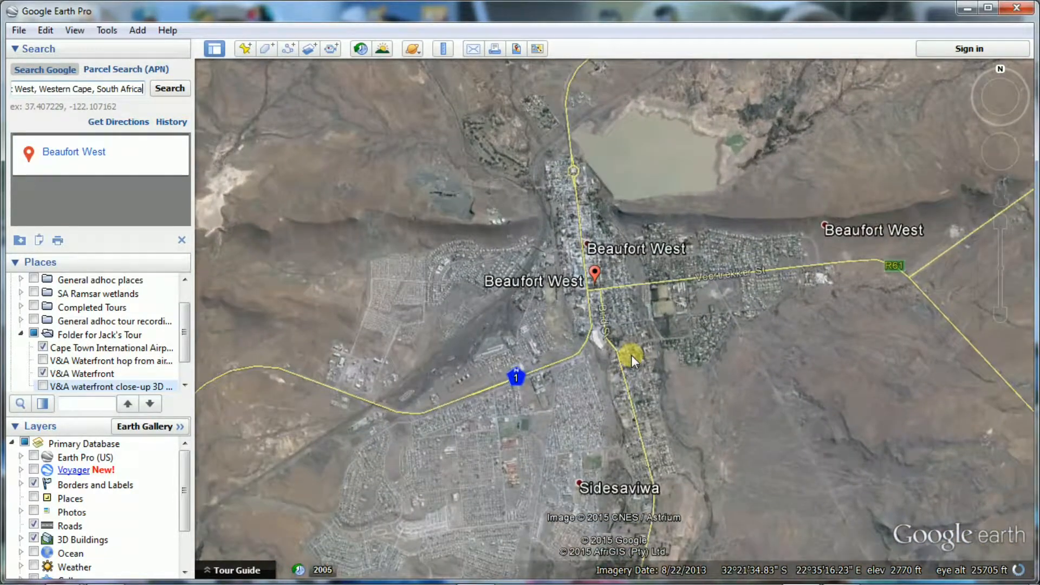
drag(575, 374, 646, 383)
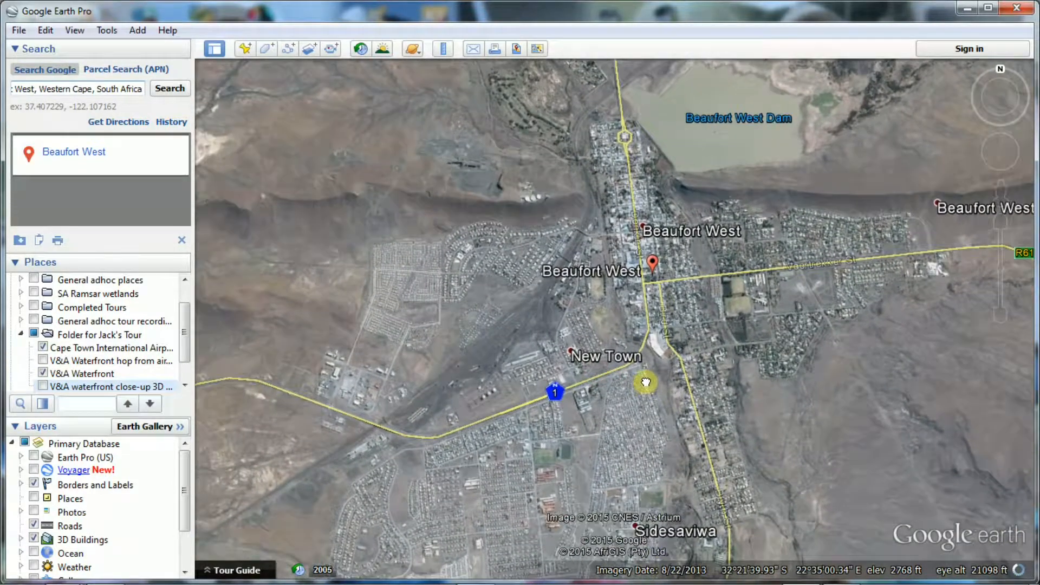
click(245, 49)
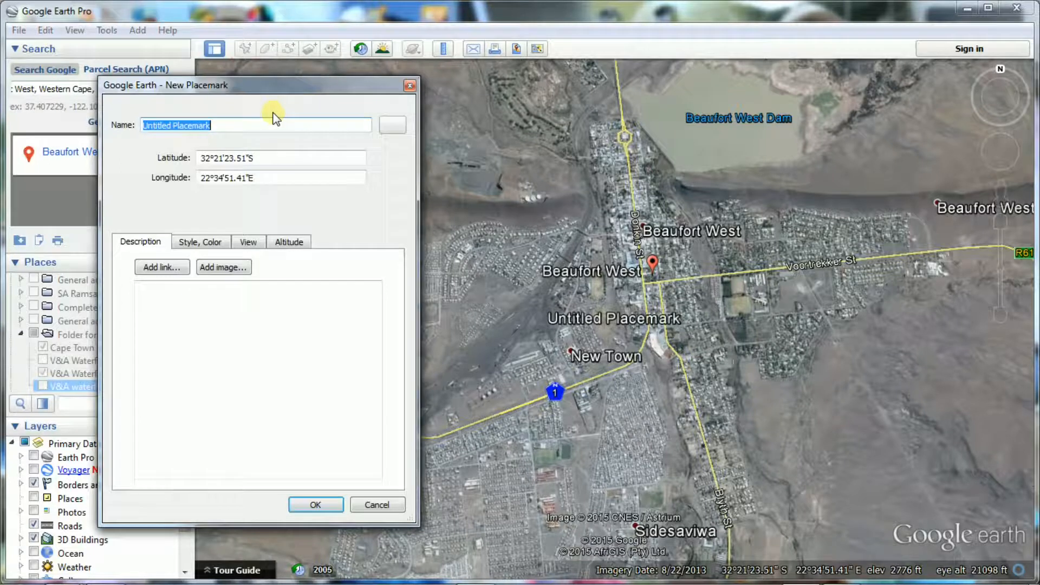
text(Beaufort West)
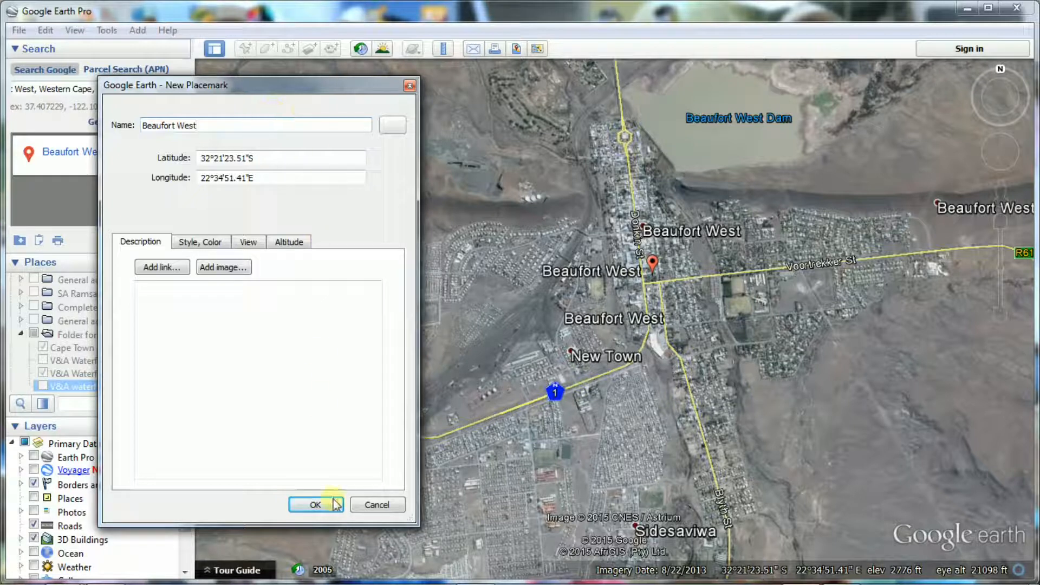
click(317, 505)
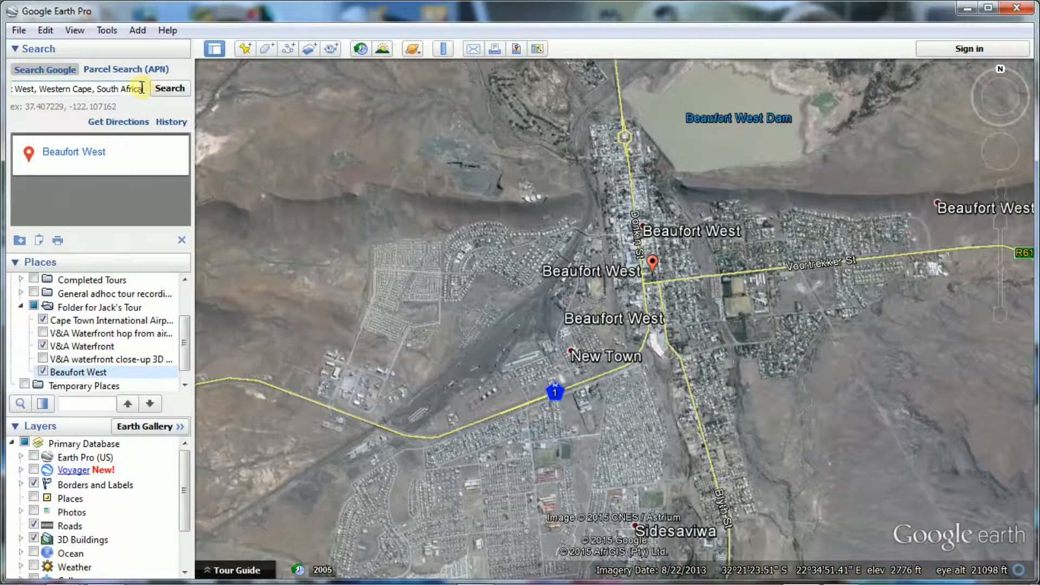
Search for Karoo National Park using the suggested rest camp match, and fly to it.
drag(142, 88, 14, 90)
text(Ka)
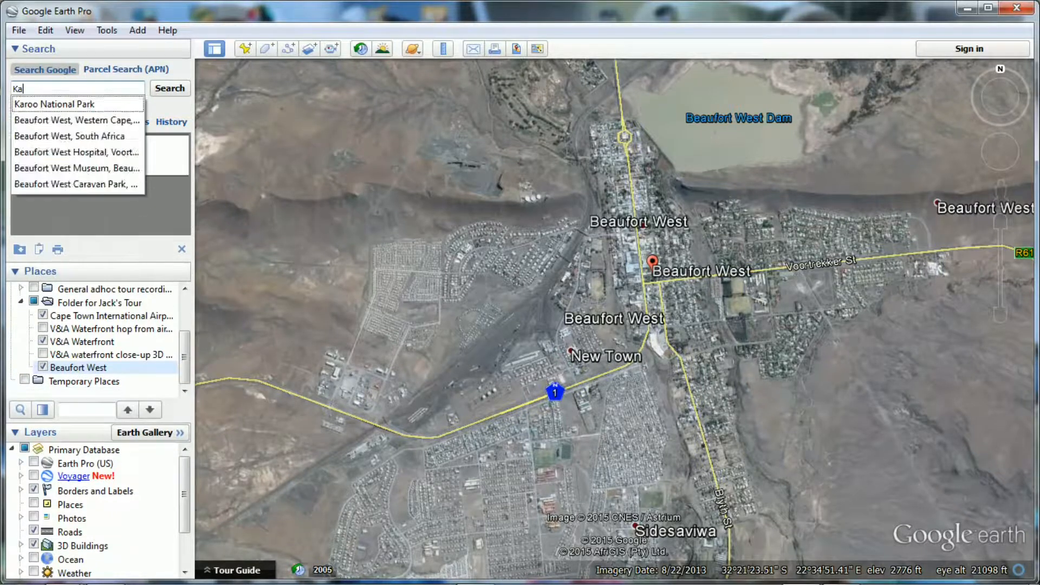
text(roo Natio)
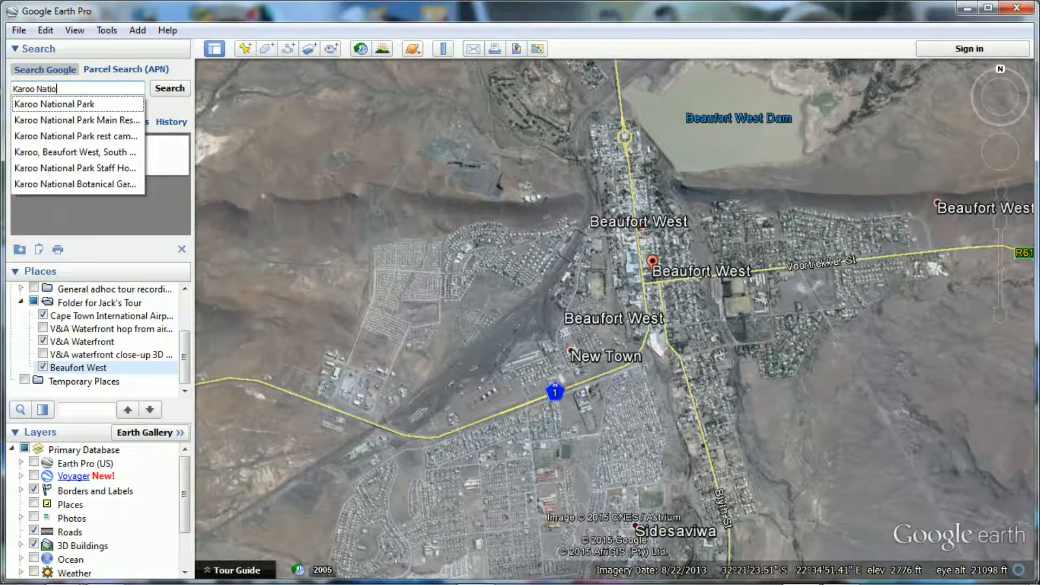
text(nal Park)
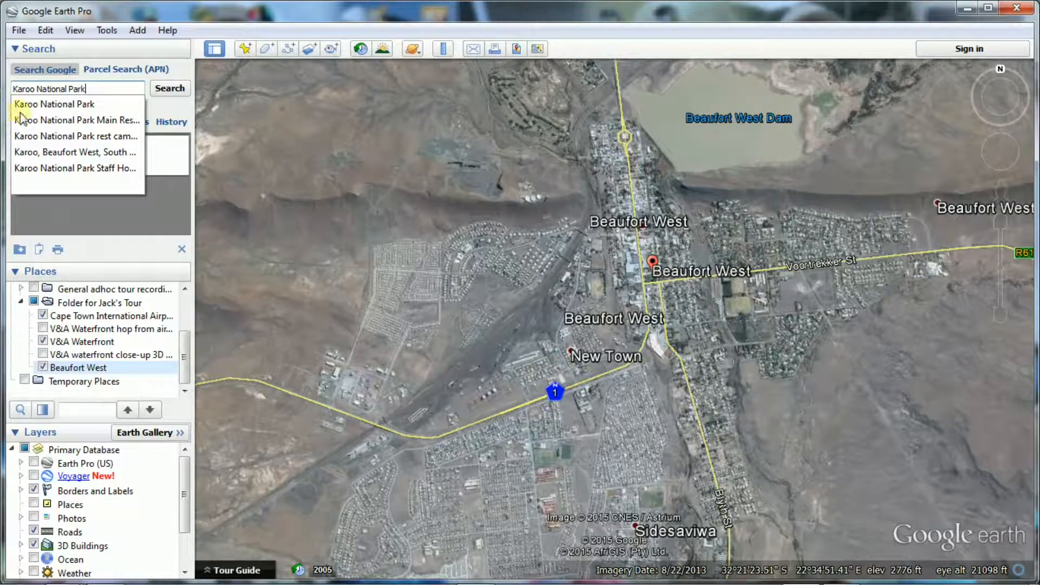
click(104, 151)
click(180, 90)
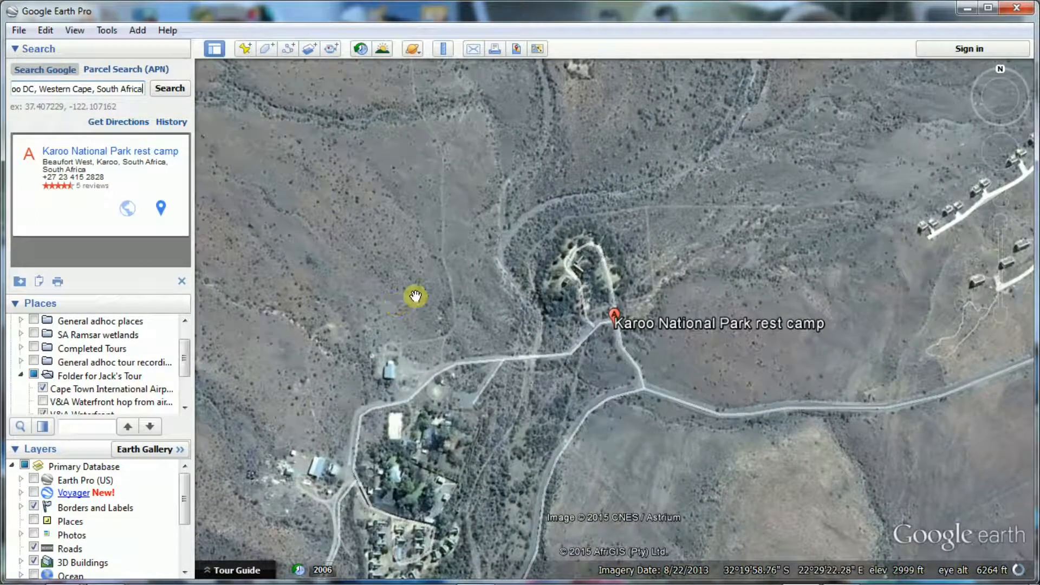
Save a placemark named Karoo National Park at about 32°20'5"S, 22°29'25"E, over the building cluster southwest of the rest camp marker.
drag(418, 294, 569, 214)
scroll(569, 214, up, 1)
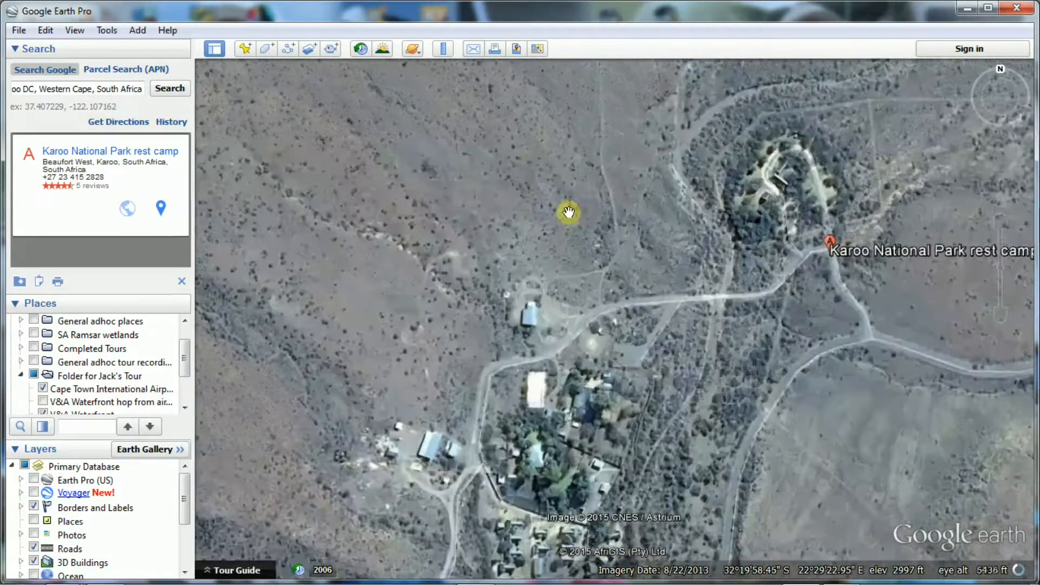
drag(563, 253, 569, 167)
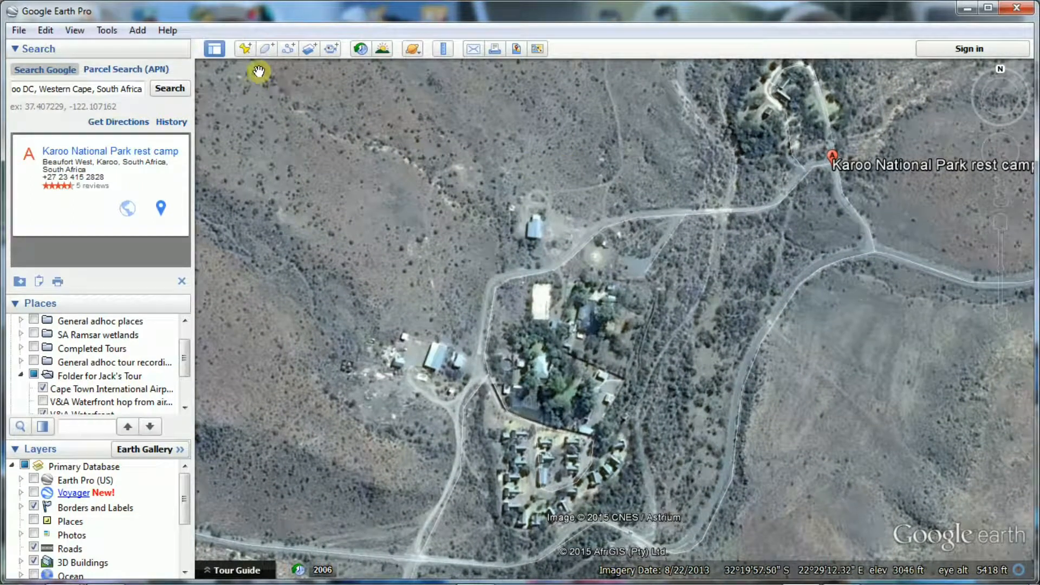
click(245, 49)
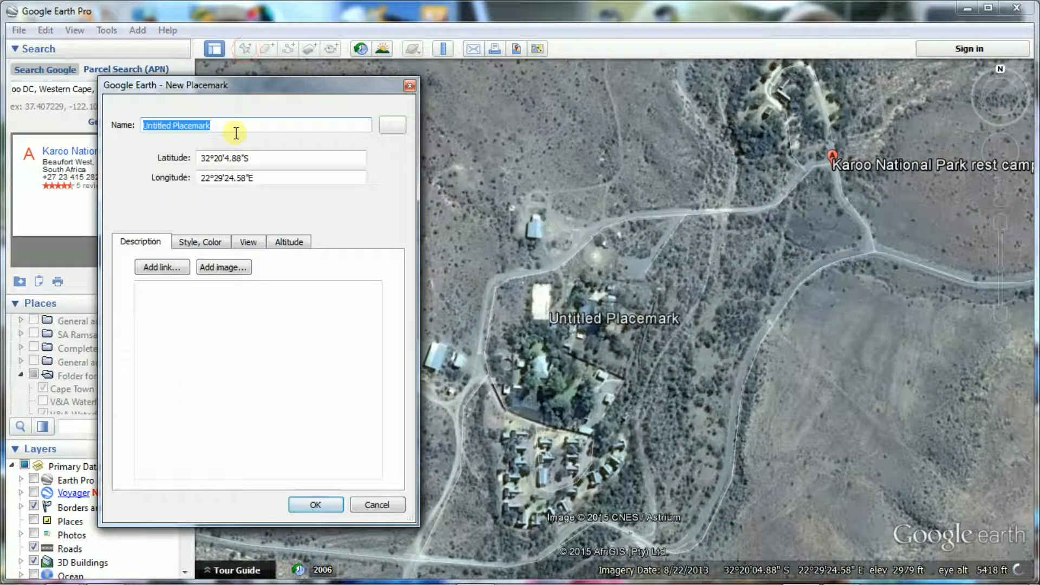
text(Karoo )
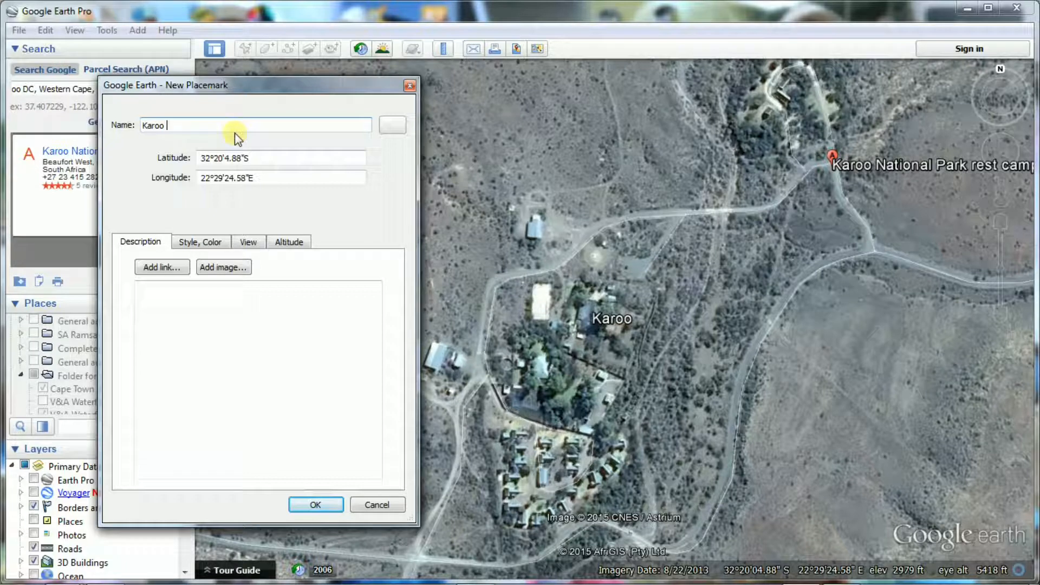
text(National Park)
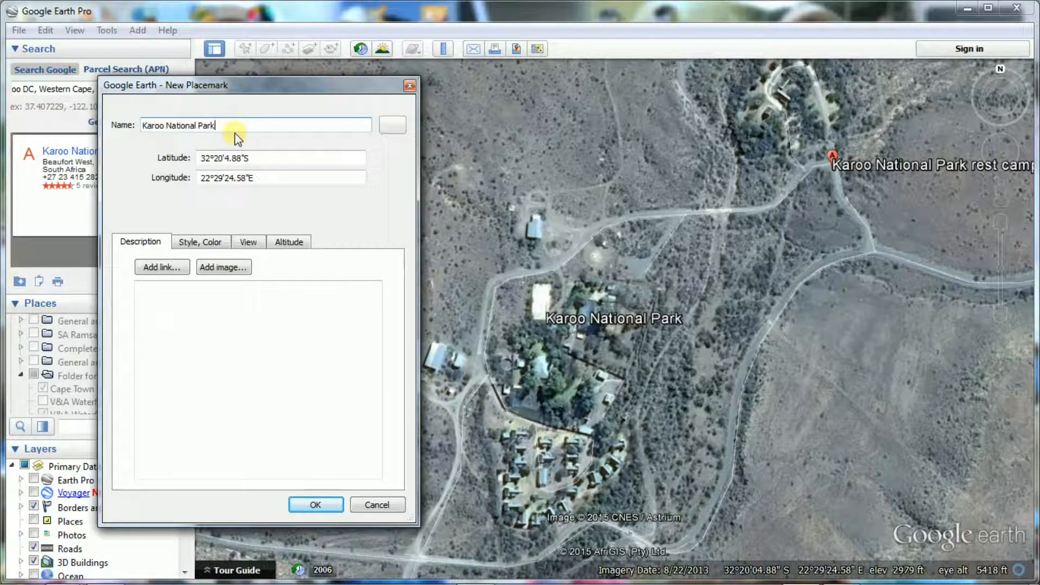
click(317, 506)
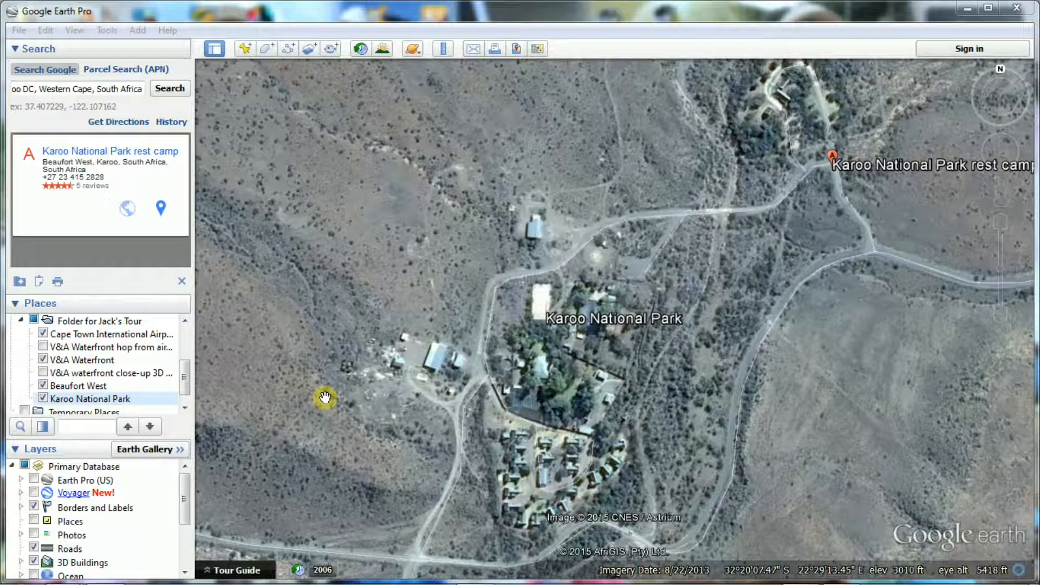
Start a placemark named South Africa at about 29°49'53"S, 23°41'50"E, with the country filling the view from about 1000 mi.
scroll(711, 353, down, 5)
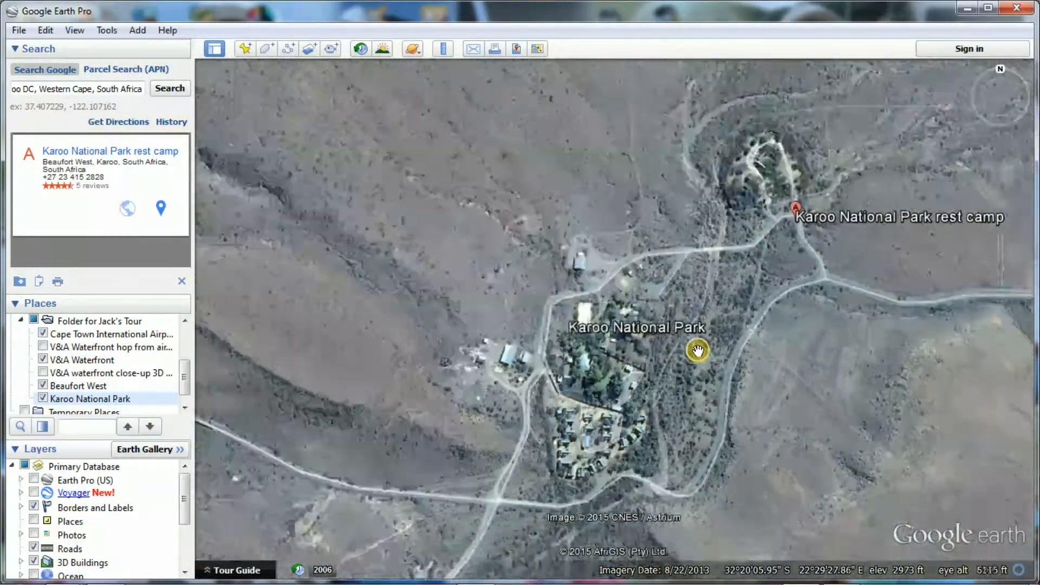
scroll(698, 351, down, 5)
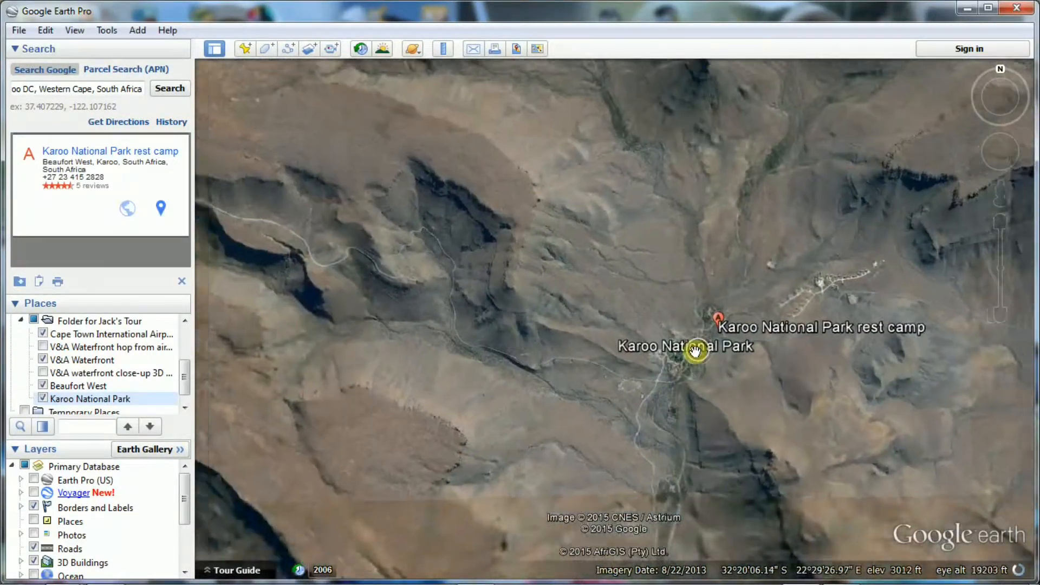
scroll(695, 351, down, 5)
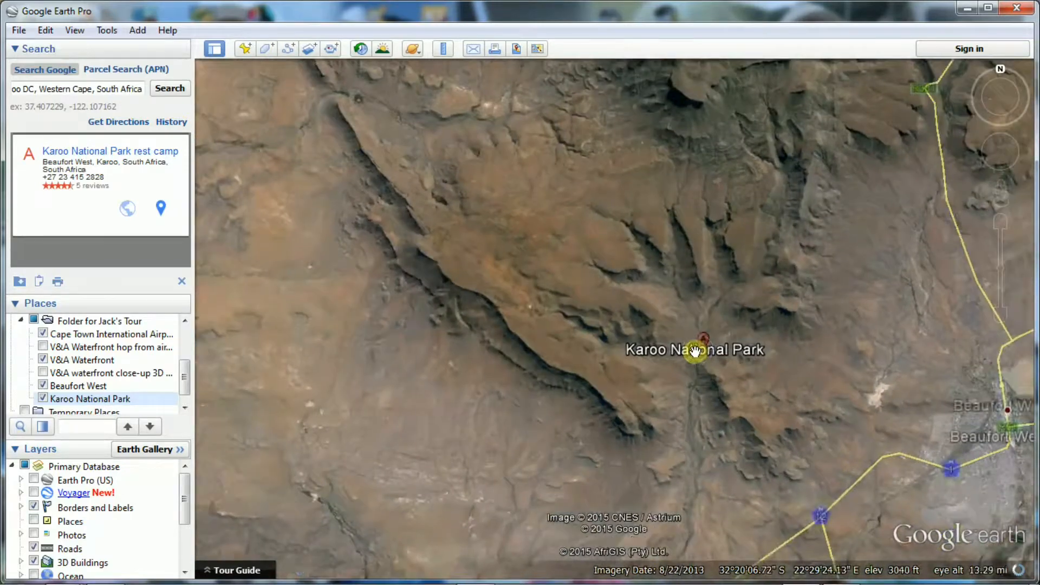
scroll(695, 351, down, 5)
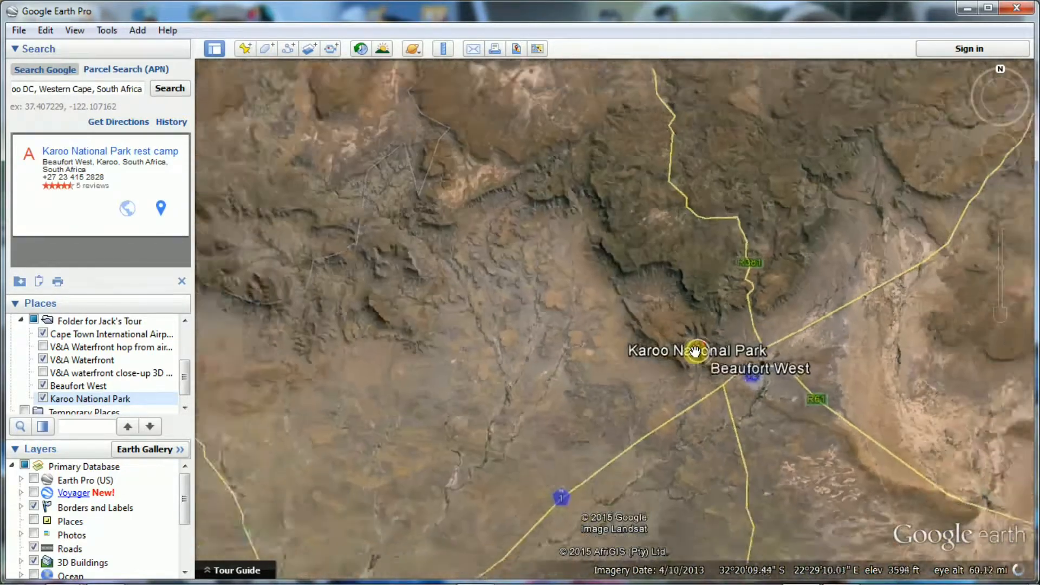
scroll(695, 352, down, 5)
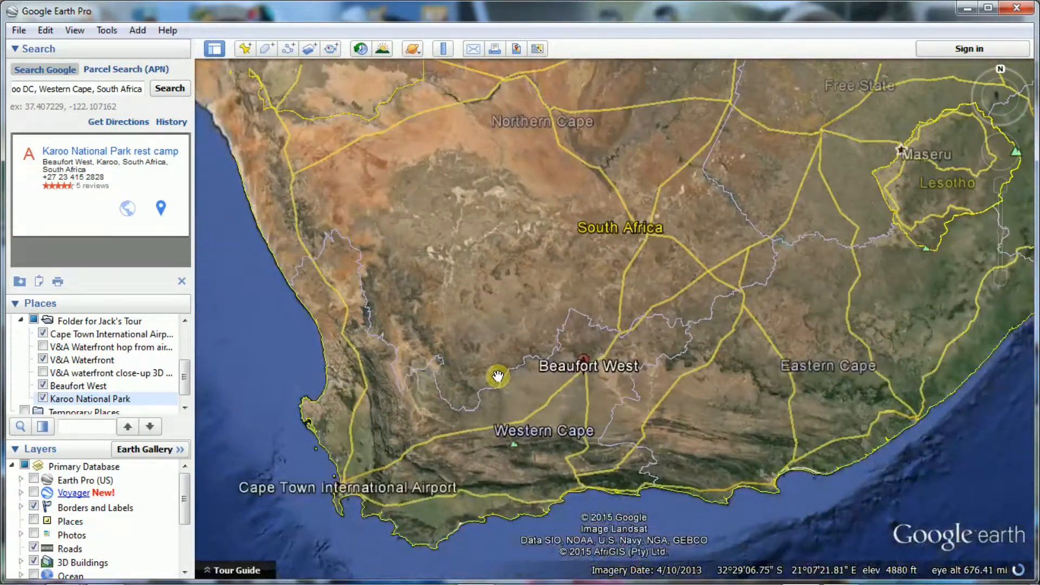
scroll(497, 376, down, 2)
drag(495, 376, 554, 428)
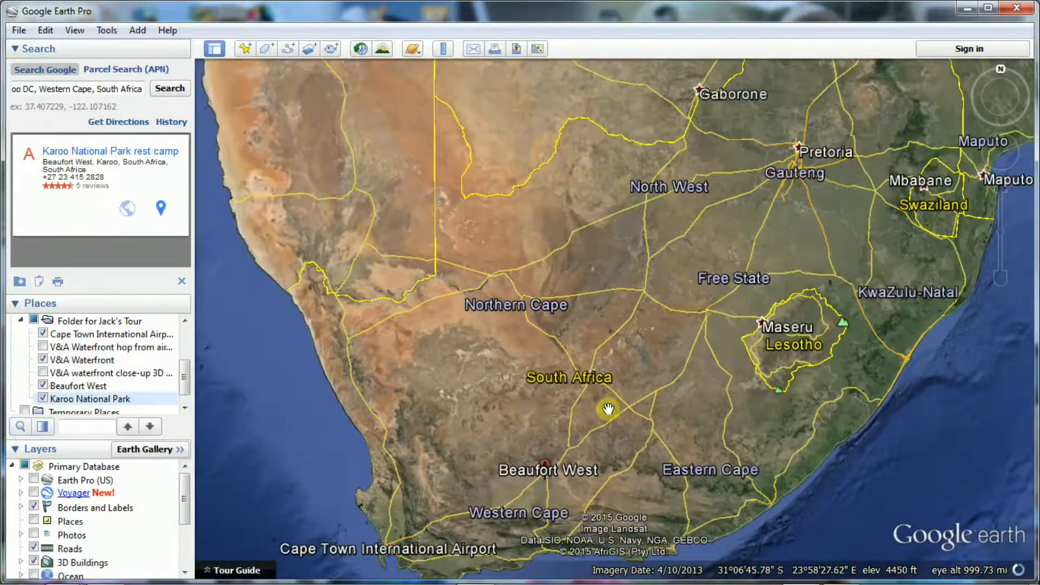
drag(608, 409, 624, 385)
click(245, 48)
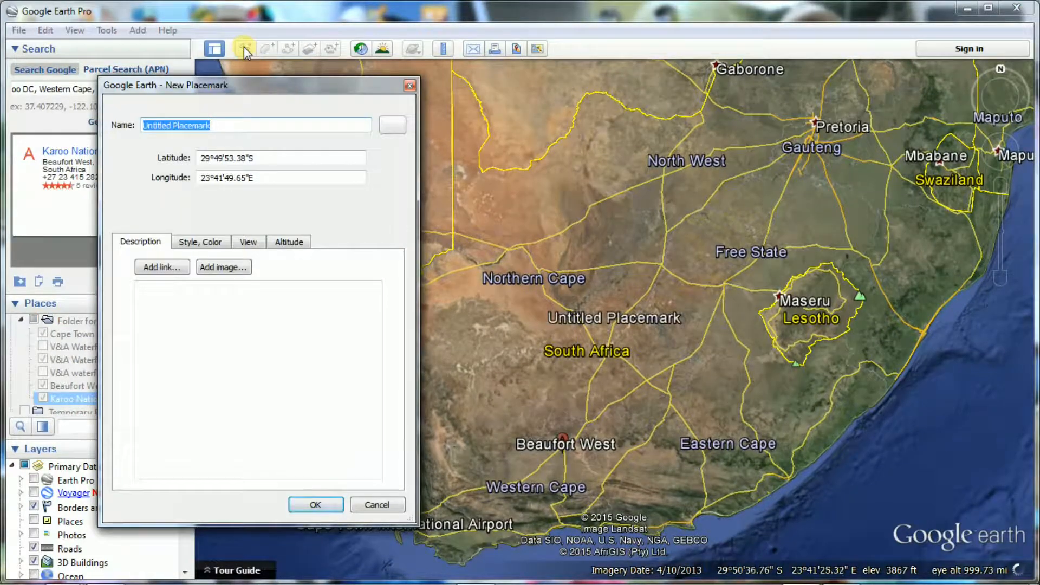
text(South )
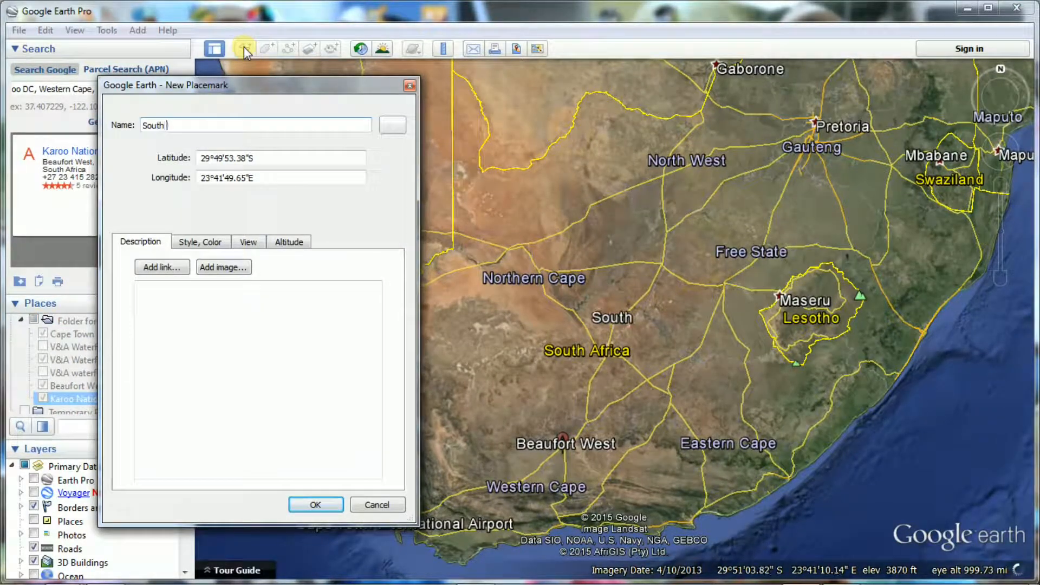
text(Africa)
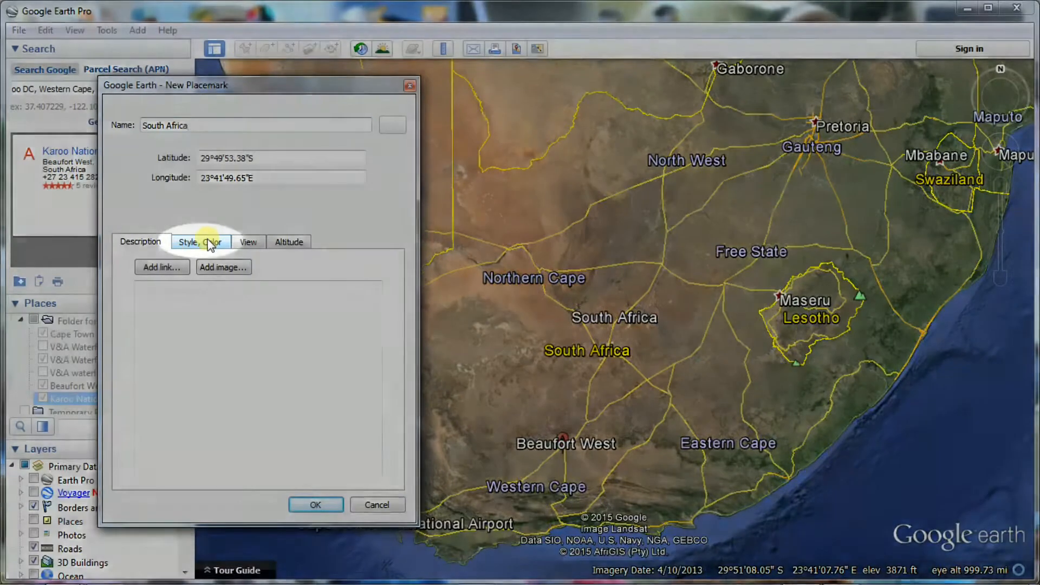
Set the South Africa placemark's label colour to bright green (RGB 0, 255, 0).
click(210, 242)
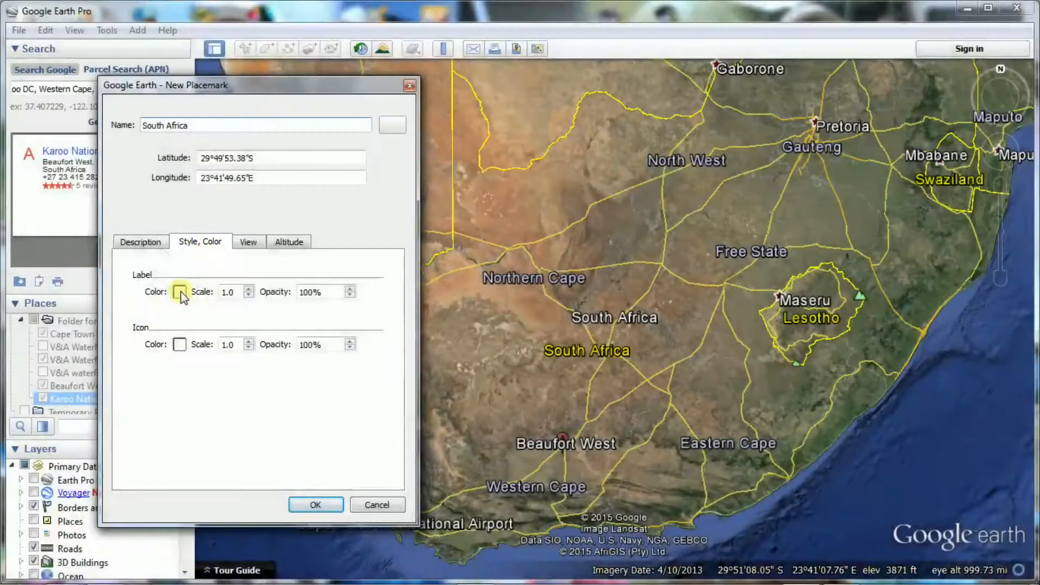
click(179, 292)
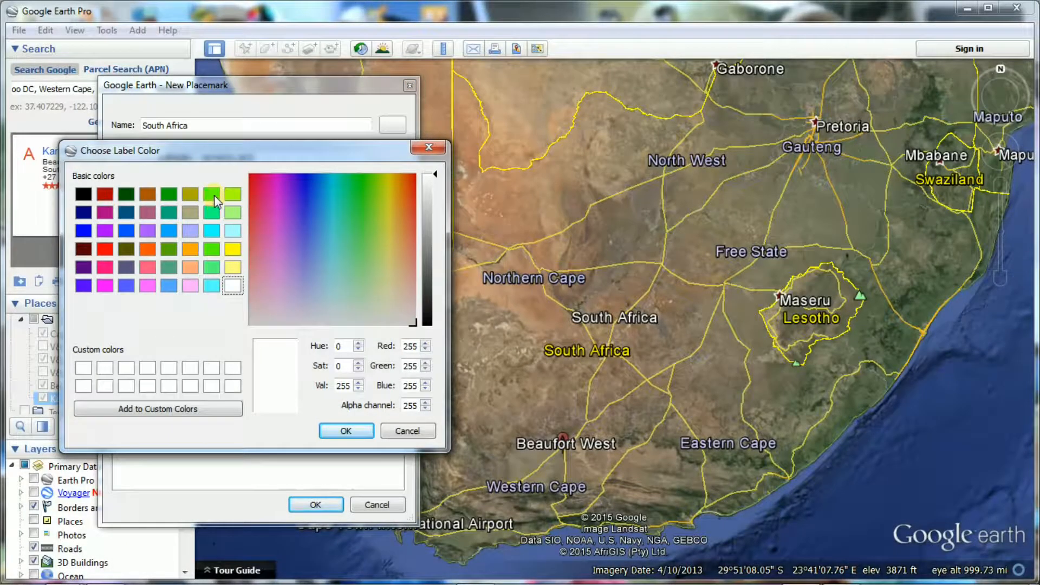
click(214, 195)
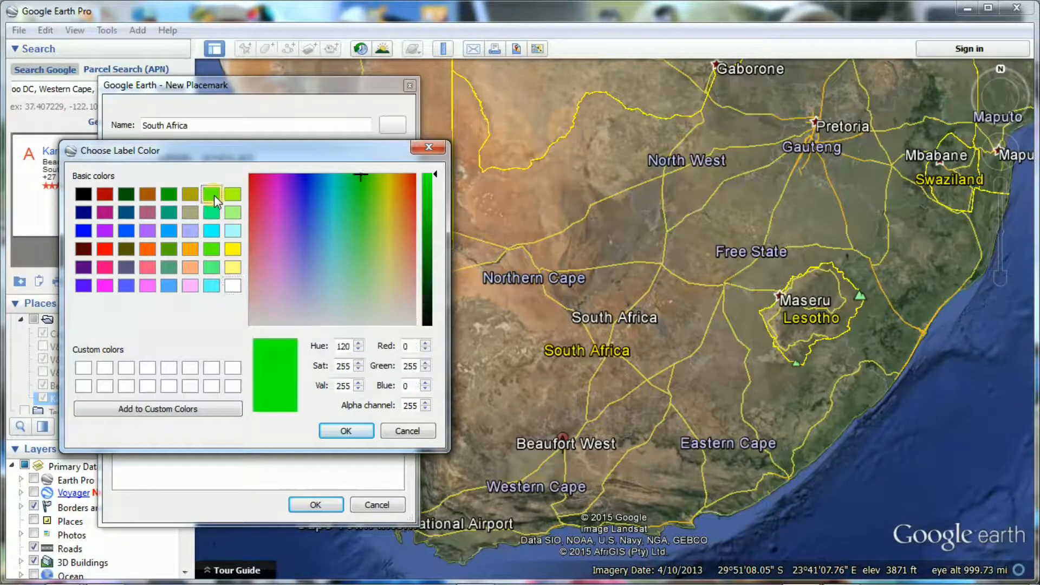
click(354, 427)
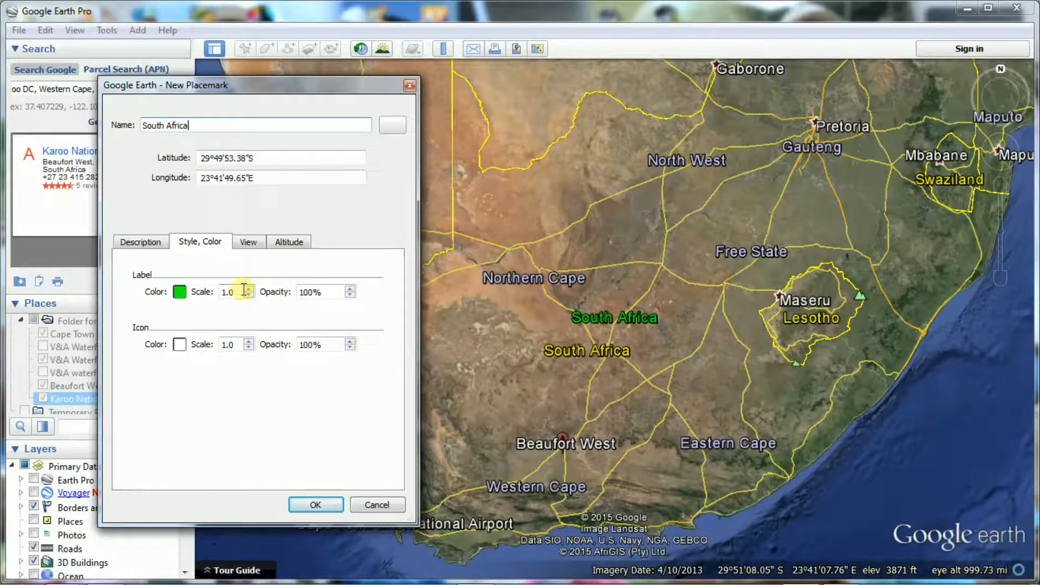
Set the South Africa label scale to 2.0 and save the placemark.
click(250, 290)
click(249, 290)
click(249, 290)
click(249, 290)
click(249, 289)
click(250, 290)
click(249, 290)
click(250, 290)
click(249, 289)
click(249, 290)
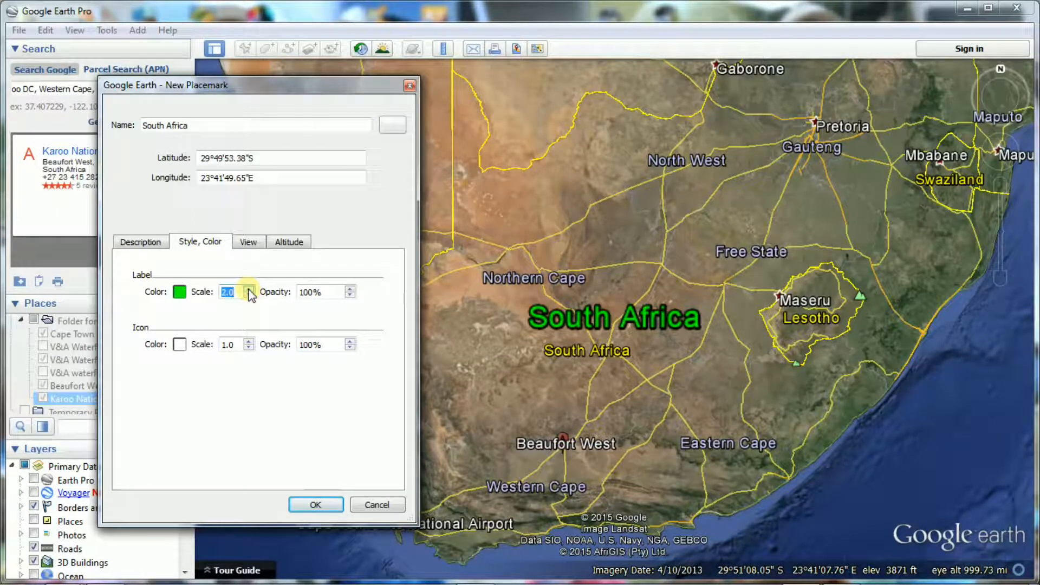
click(314, 505)
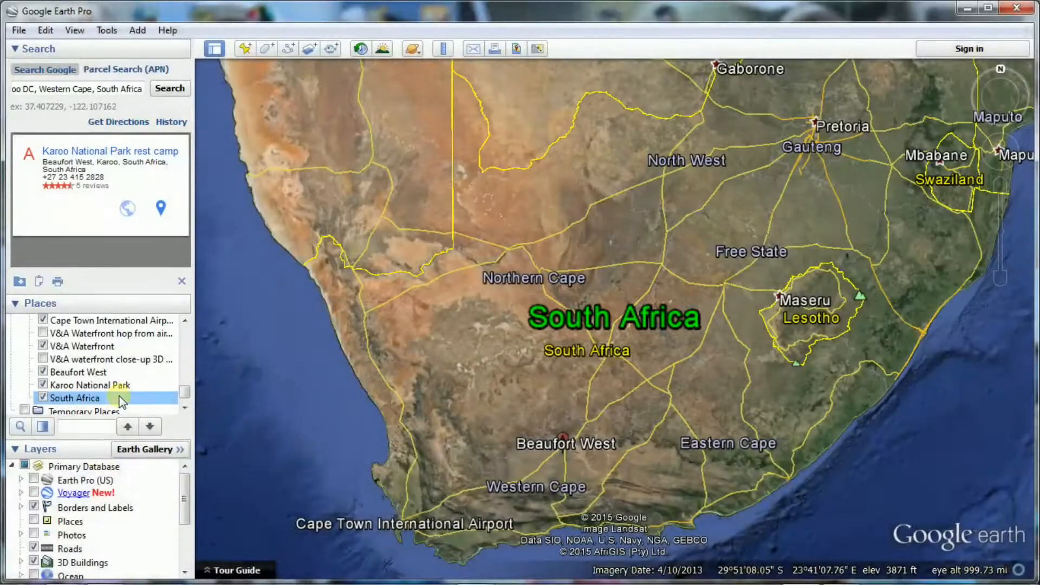
Move the South Africa placemark to the start of the tour folder, above Cape Town International Airport.
drag(119, 401, 123, 330)
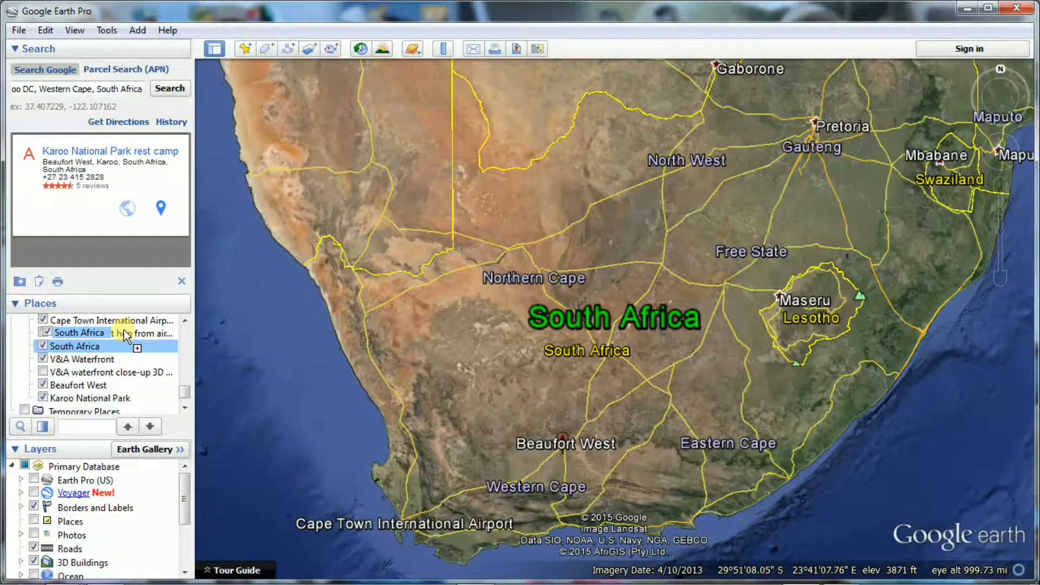
click(184, 321)
click(184, 321)
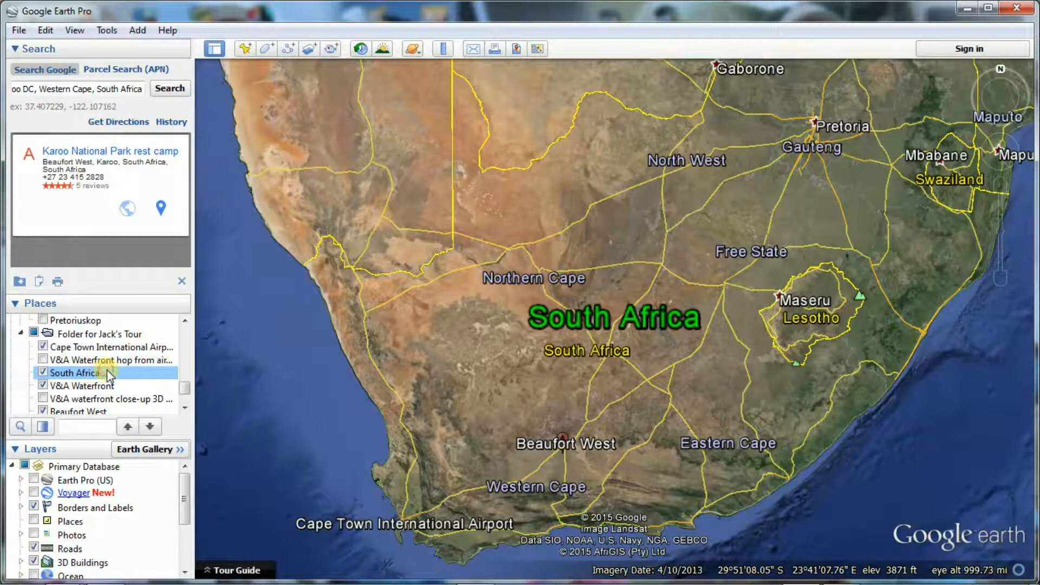
drag(110, 374, 113, 347)
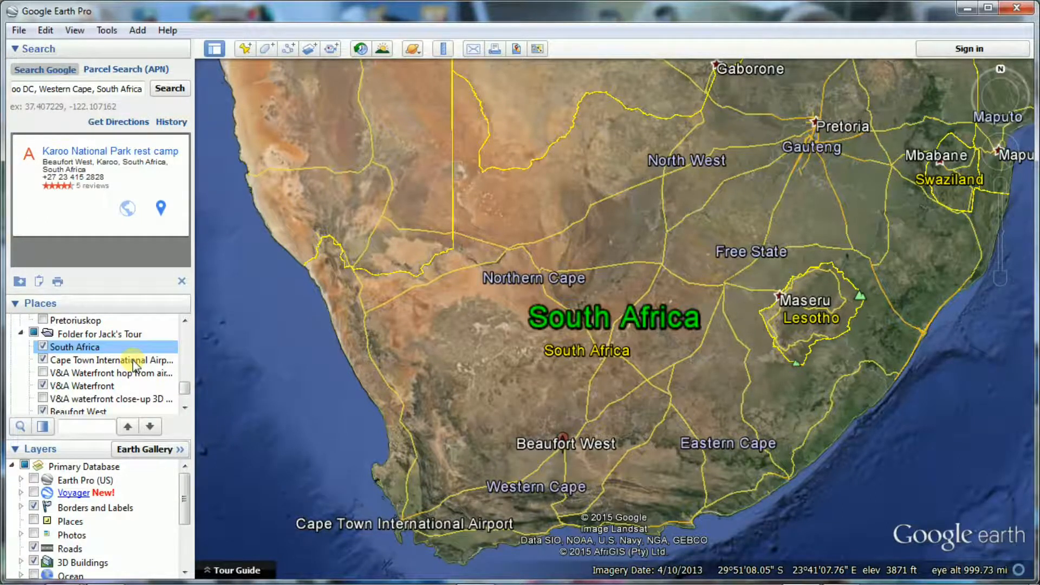
Start a placemark named Western Cape at about 33°23'17"S, 20°25'22"E, with the coast from Cape Town to George in view.
scroll(484, 341, down, 3)
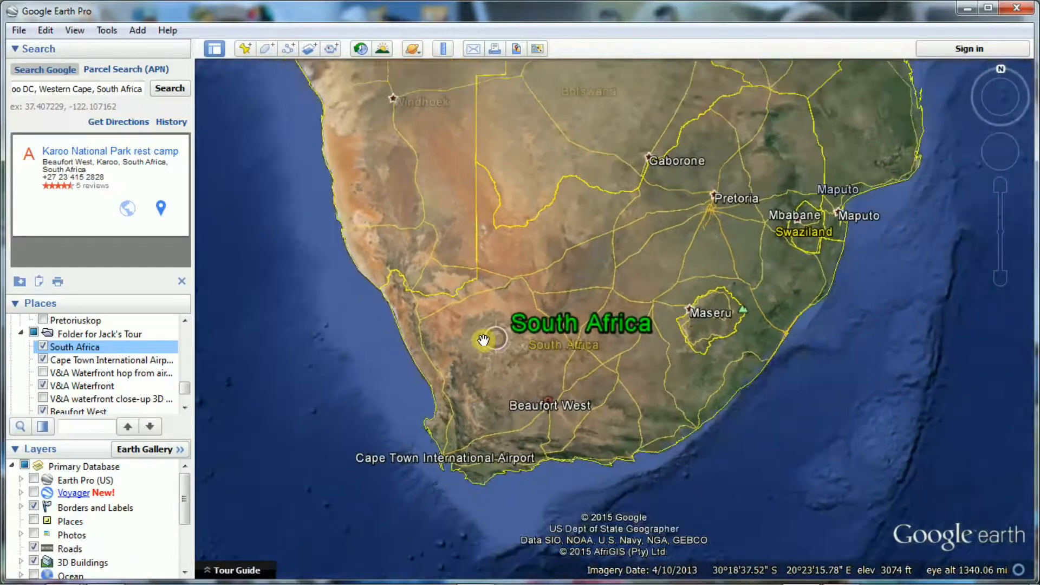
scroll(484, 341, up, 2)
scroll(484, 341, up, 3)
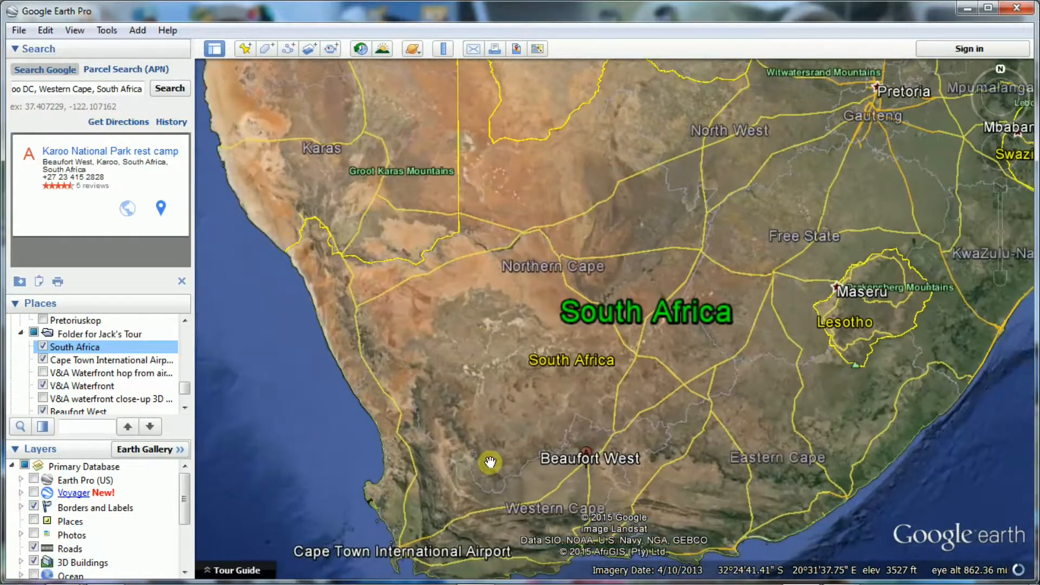
scroll(480, 368, up, 2)
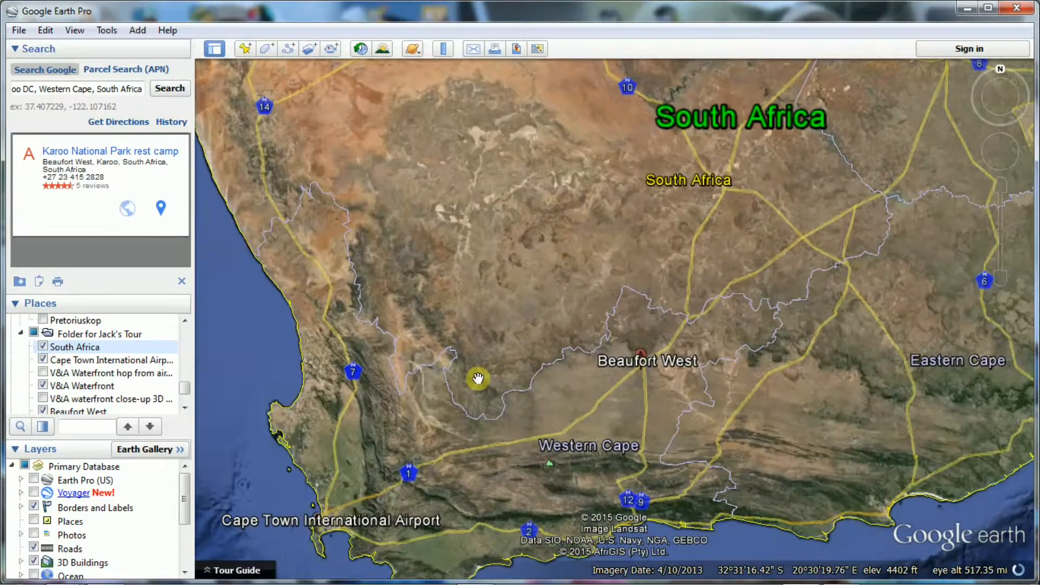
scroll(474, 374, up, 2)
drag(489, 350, 565, 331)
scroll(592, 341, up, 2)
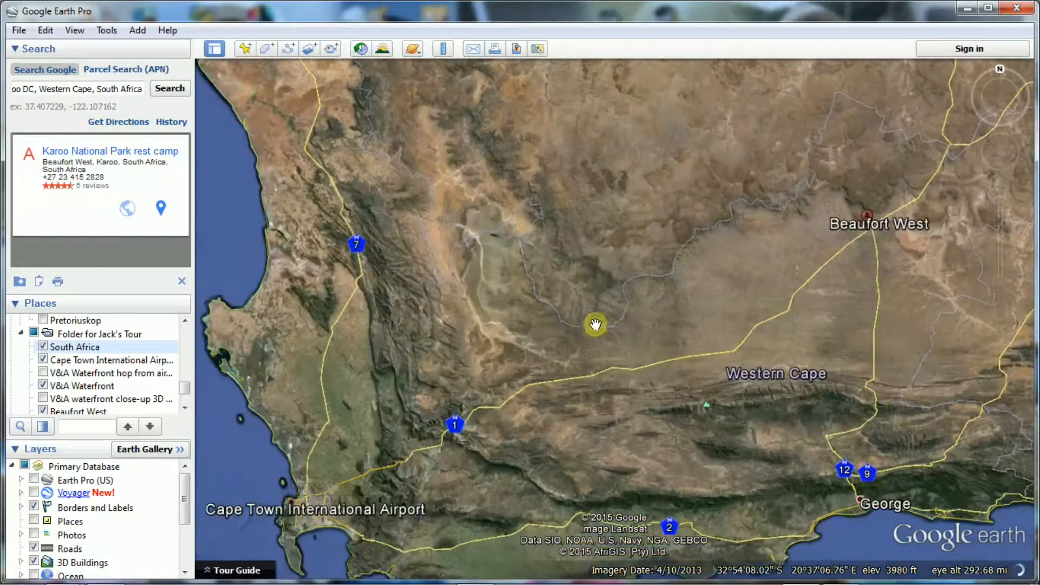
scroll(602, 318, up, 2)
drag(618, 264, 638, 246)
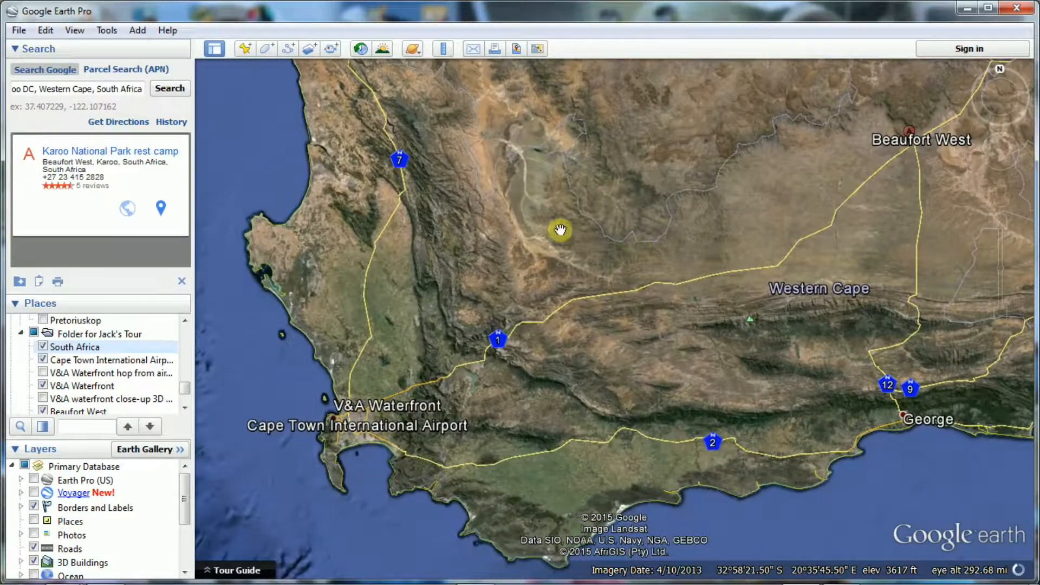
click(245, 48)
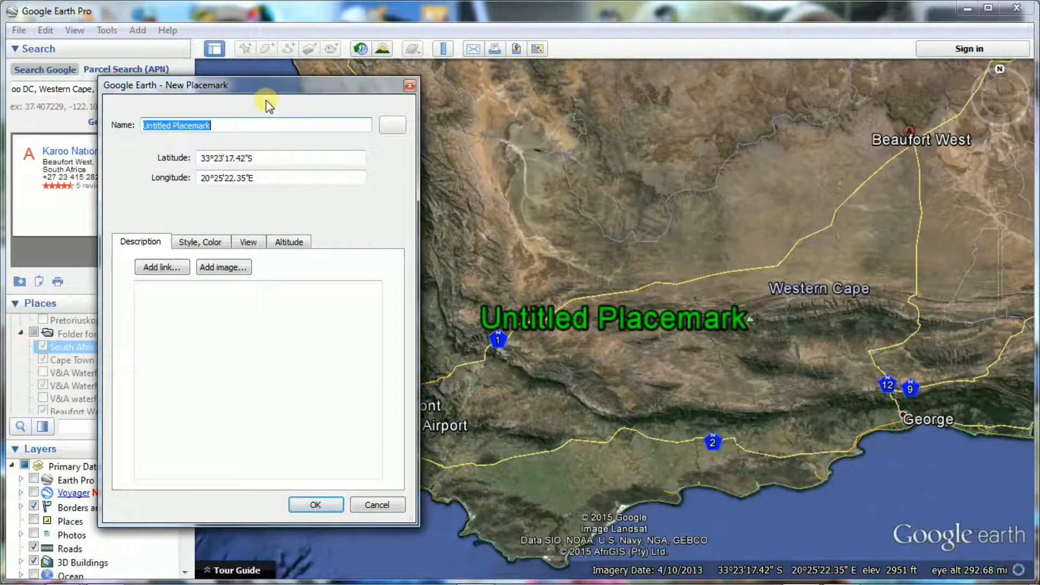
text(Western Cape)
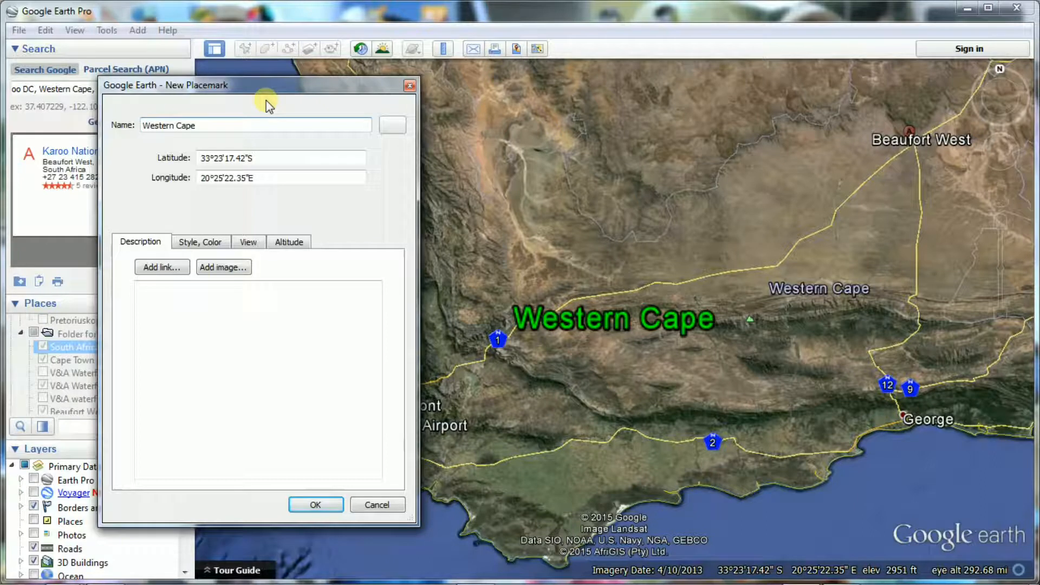
Set the Western Cape label scale to 1.5 and save the placemark.
click(213, 242)
click(249, 295)
click(249, 295)
click(249, 295)
click(250, 295)
click(250, 295)
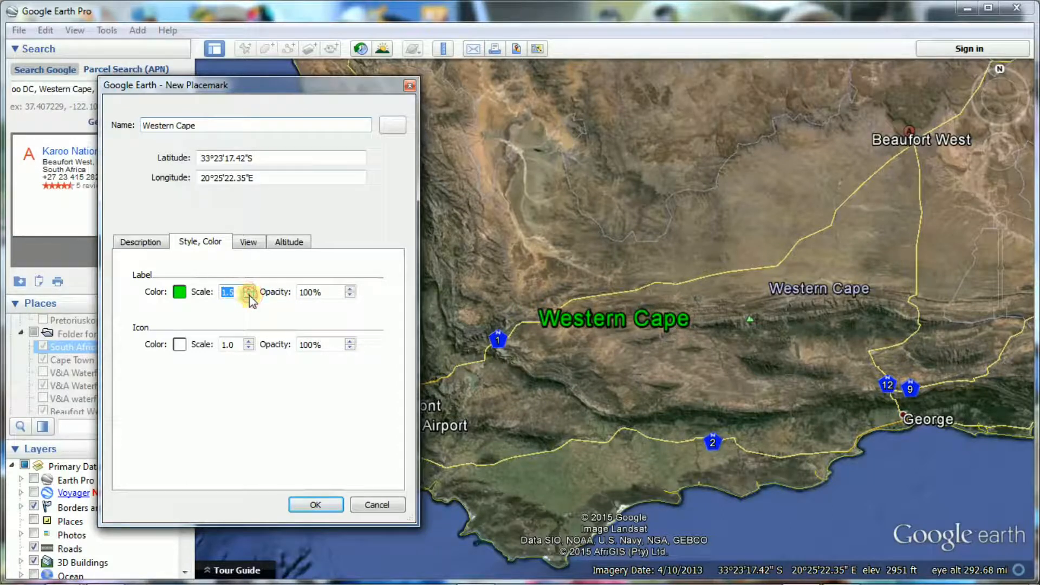
click(317, 505)
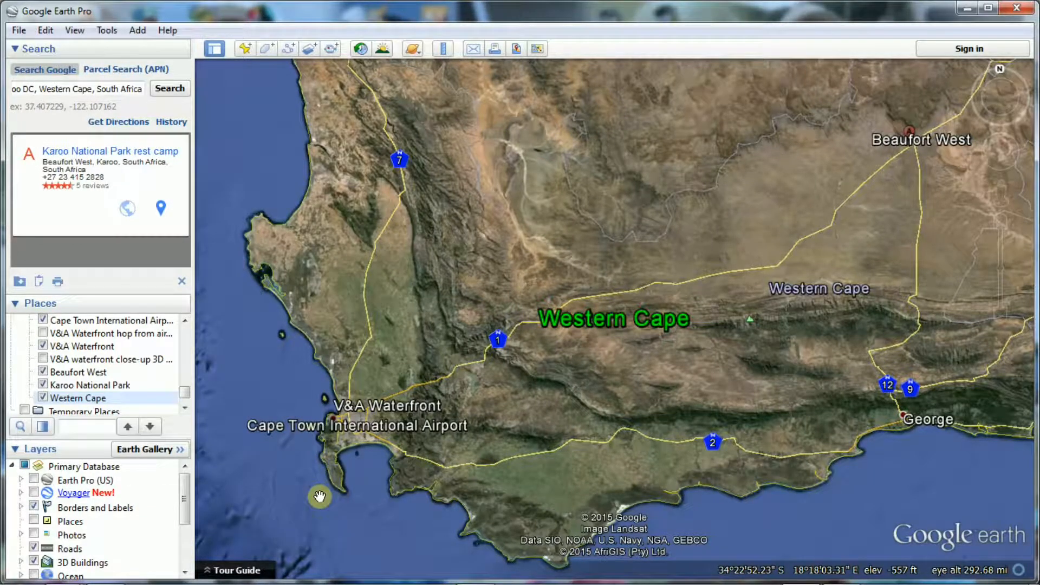
Move the Western Cape placemark directly above Beaufort West in the tour folder, and clear the Karoo National Park search results.
click(140, 398)
drag(142, 401, 149, 373)
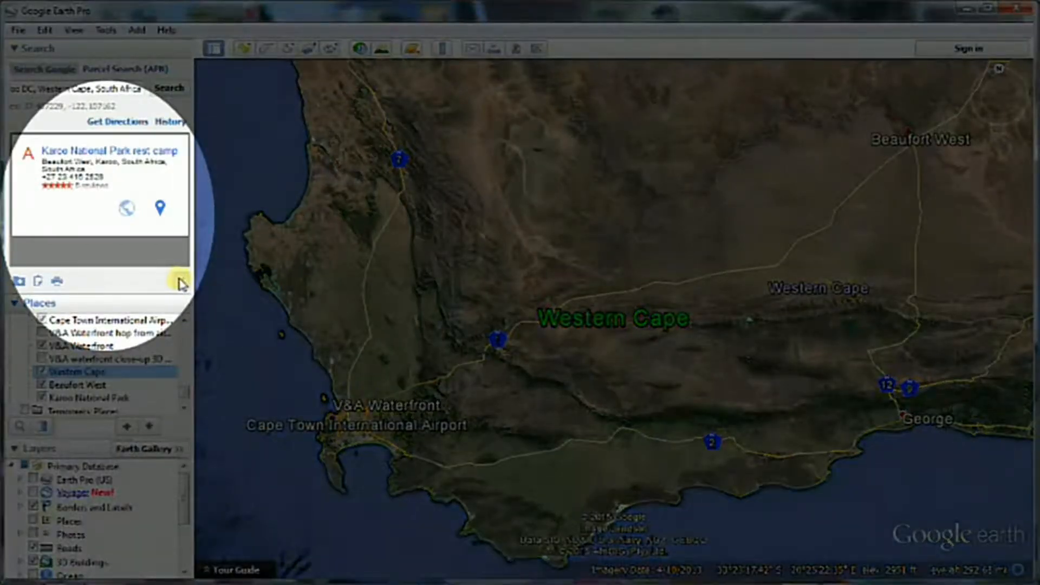
click(182, 281)
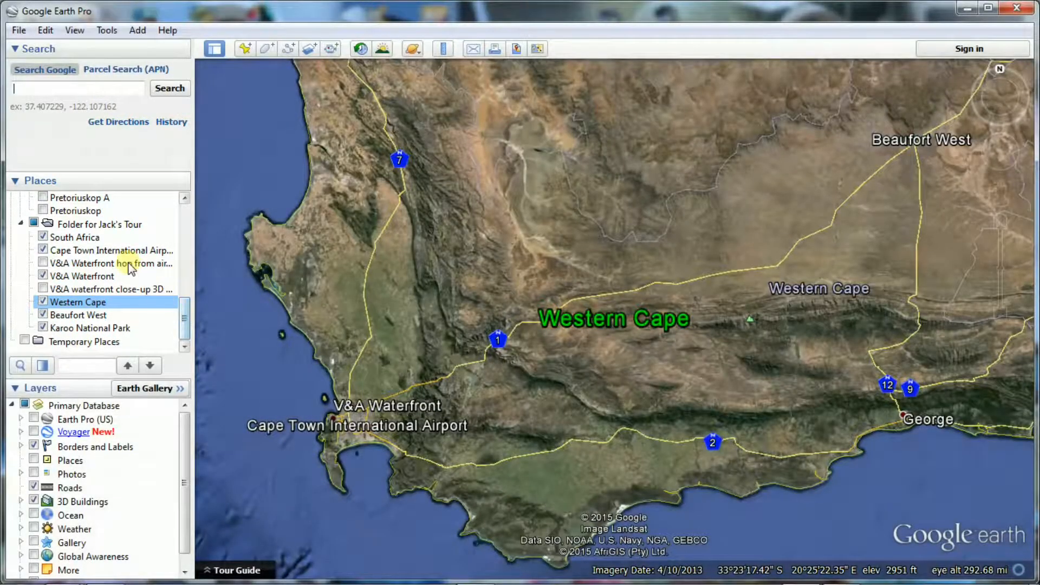
click(43, 240)
click(43, 237)
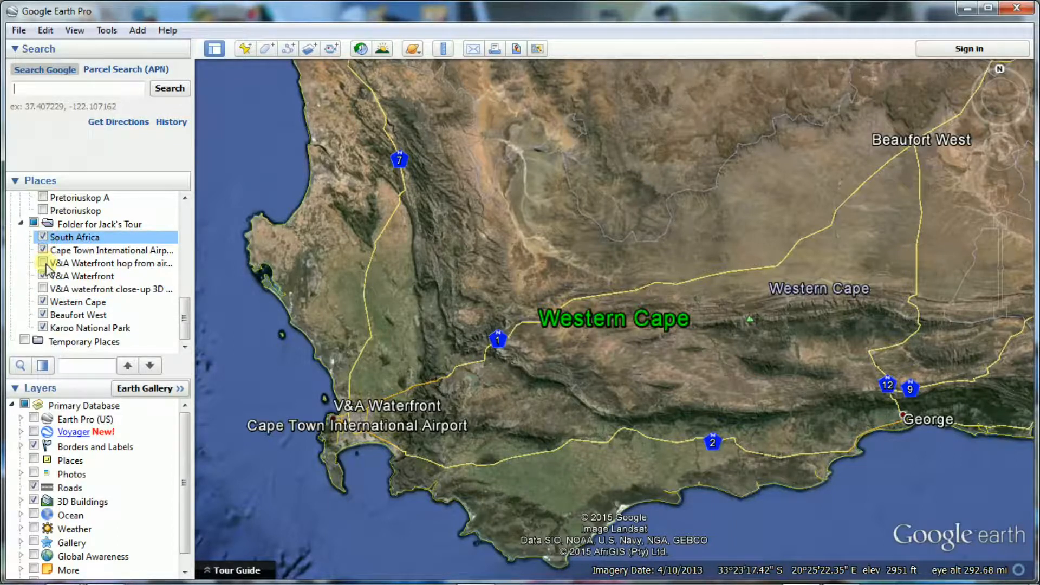
click(43, 316)
Turn off the Borders and Labels layer so only the placemark labels and roads show on the map.
click(34, 445)
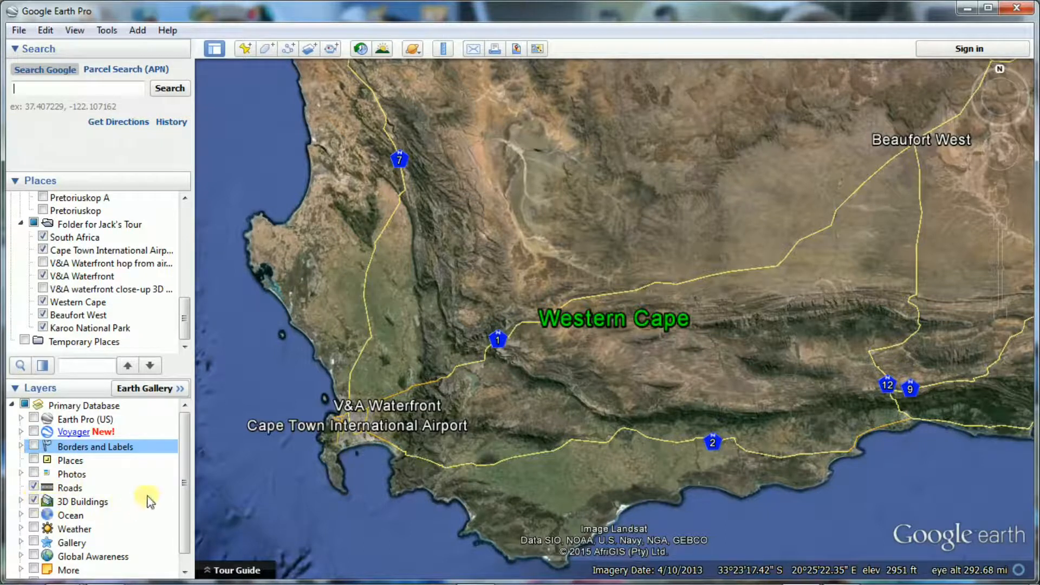
mouse_move(183, 469)
mouse_down()
mouse_move(183, 496)
mouse_move(181, 461)
mouse_up()
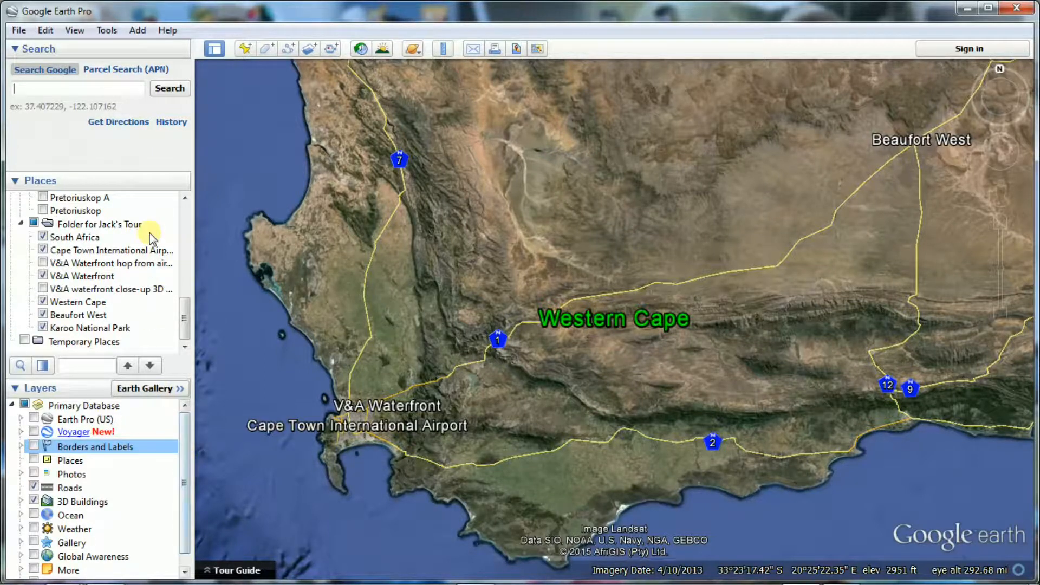
Set the folder tour's time between features to 5 seconds and the wait at features to 0 seconds, and apply the options.
click(107, 30)
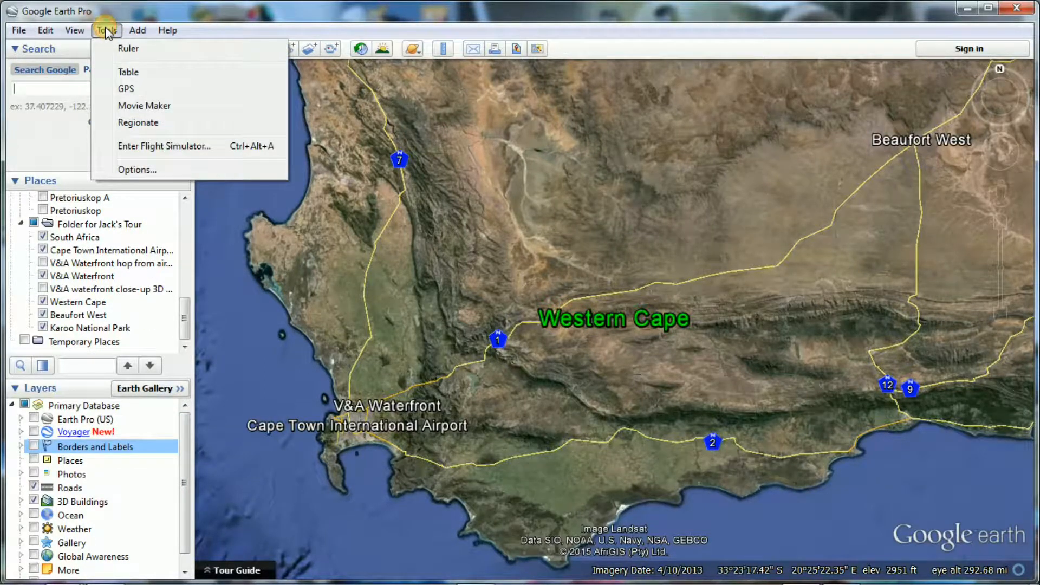
click(146, 168)
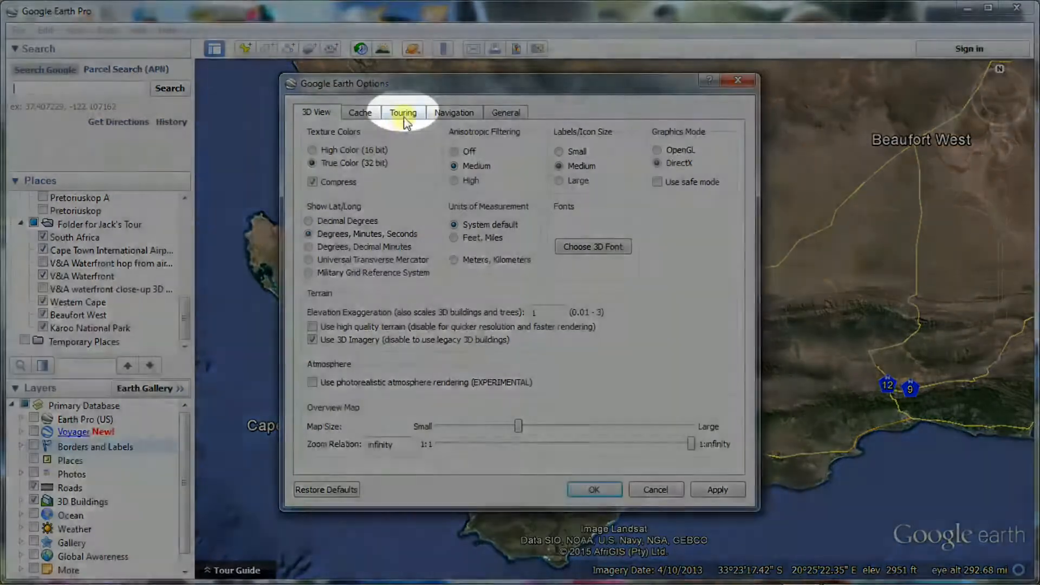
click(403, 112)
drag(432, 153, 386, 156)
text(5)
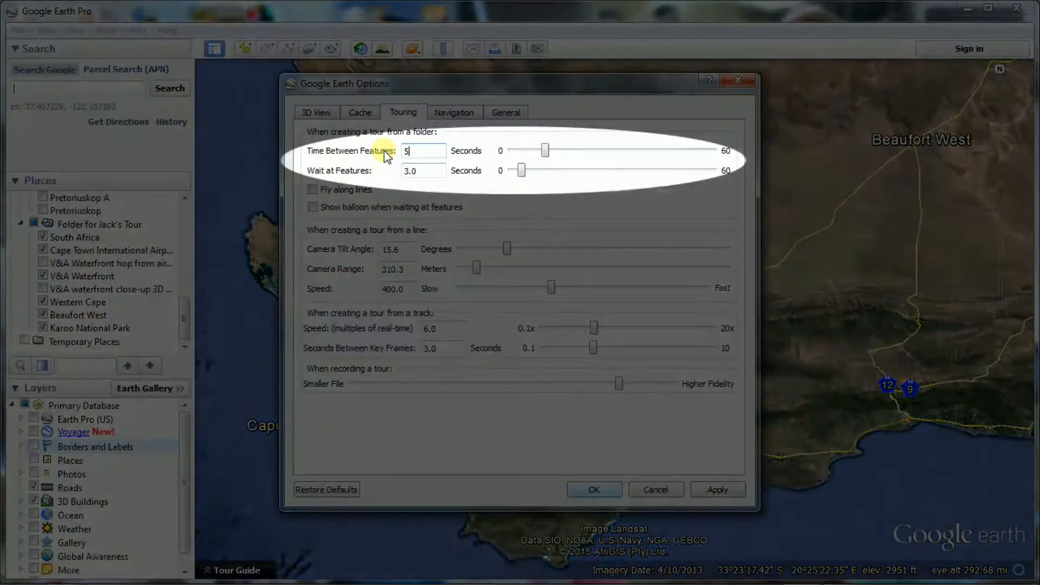
text(.00)
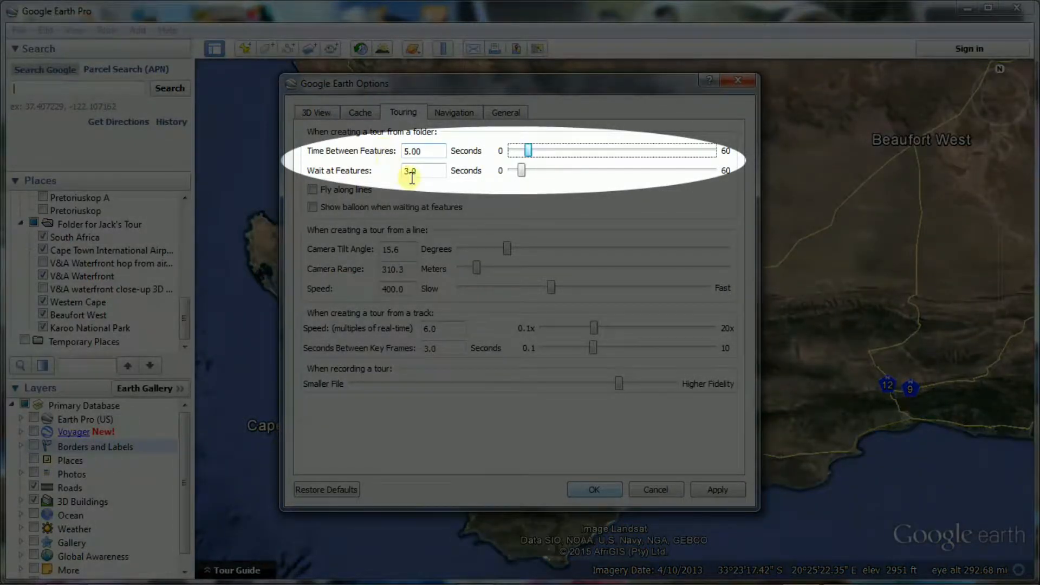
drag(426, 170, 382, 171)
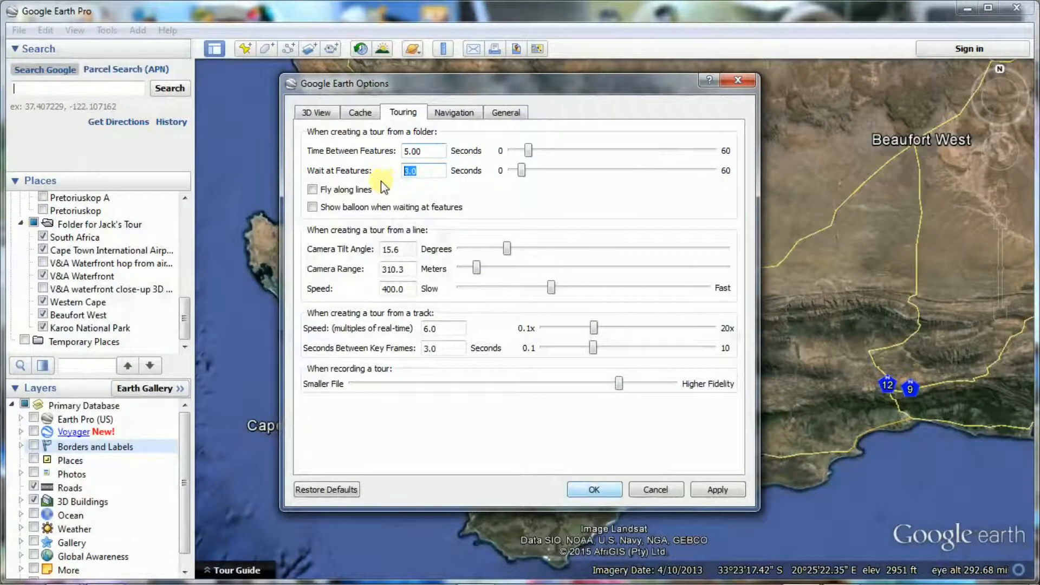
text(0)
key(Tab)
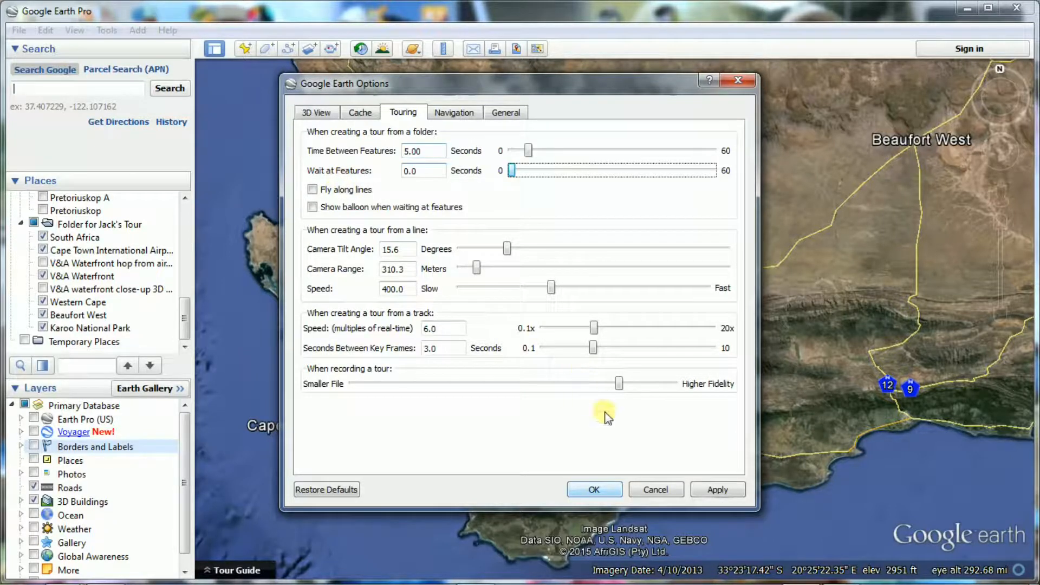
click(711, 491)
click(603, 490)
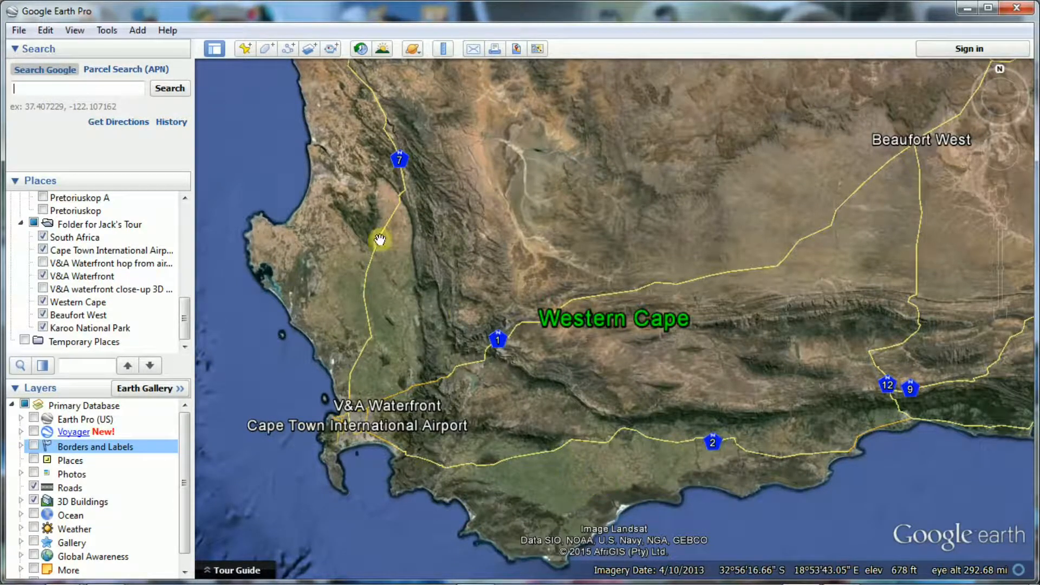
Hide the status bar and the Tour Guide from the map view.
click(77, 31)
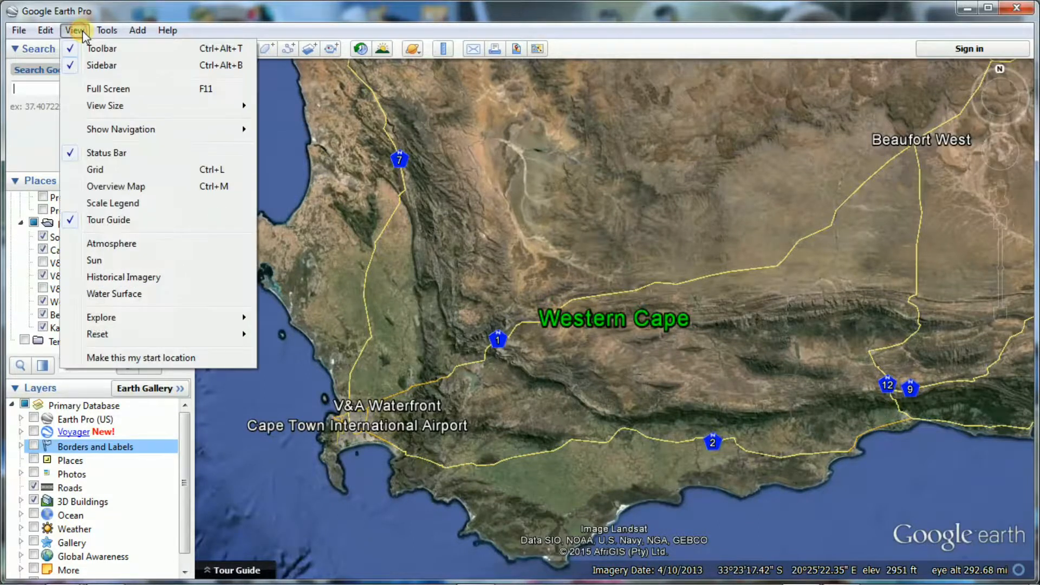
click(74, 154)
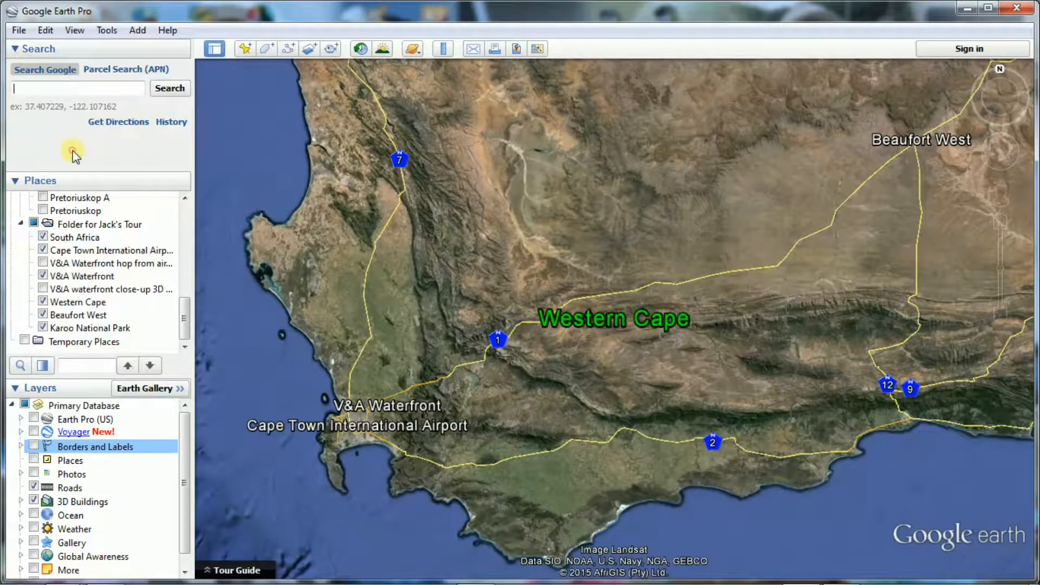
key(alt+v)
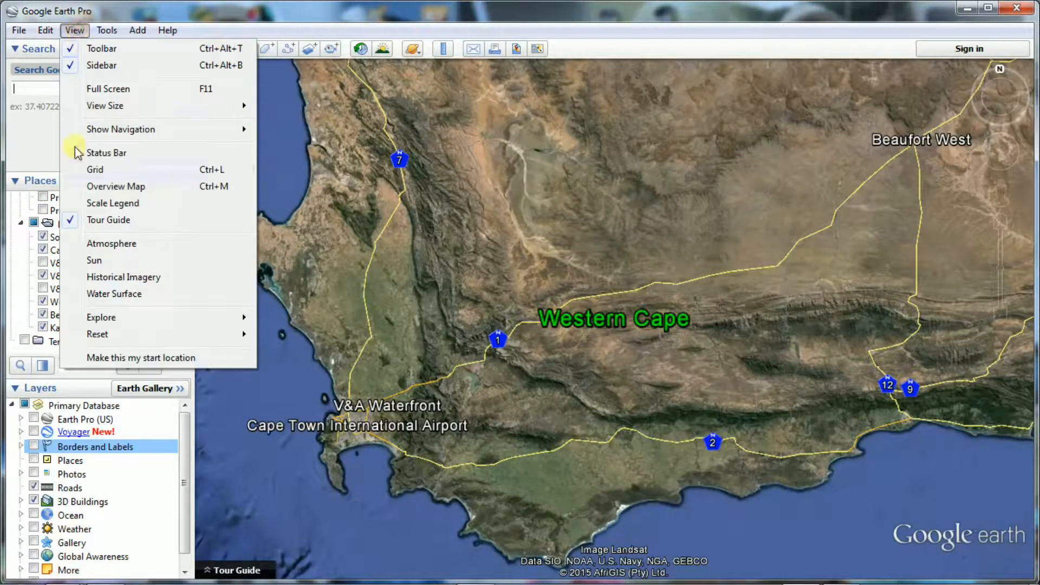
click(75, 220)
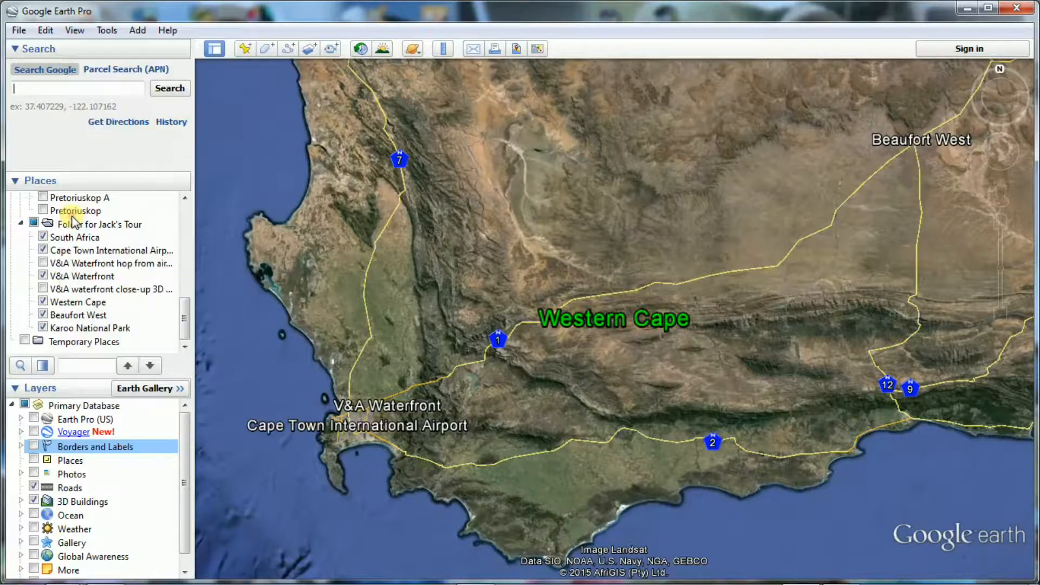
click(74, 30)
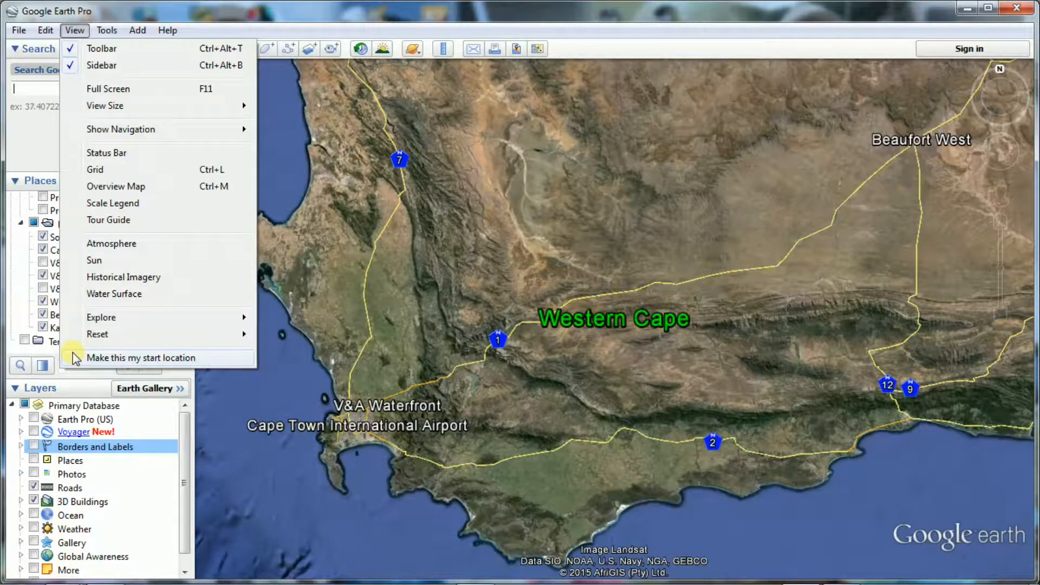
click(225, 442)
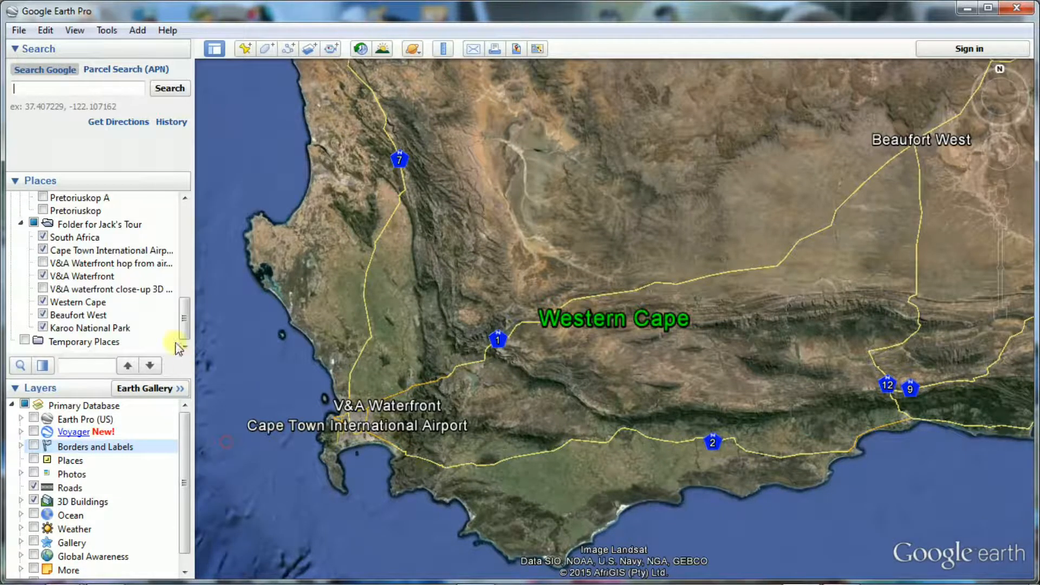
Play the complete tour of the tour folder through to Karoo National Park.
click(115, 223)
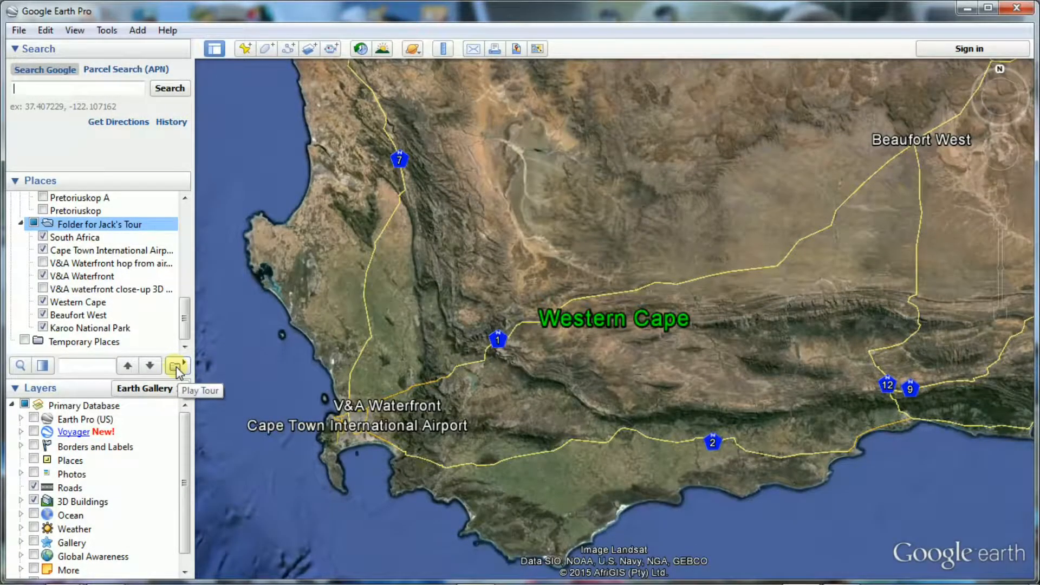
click(177, 367)
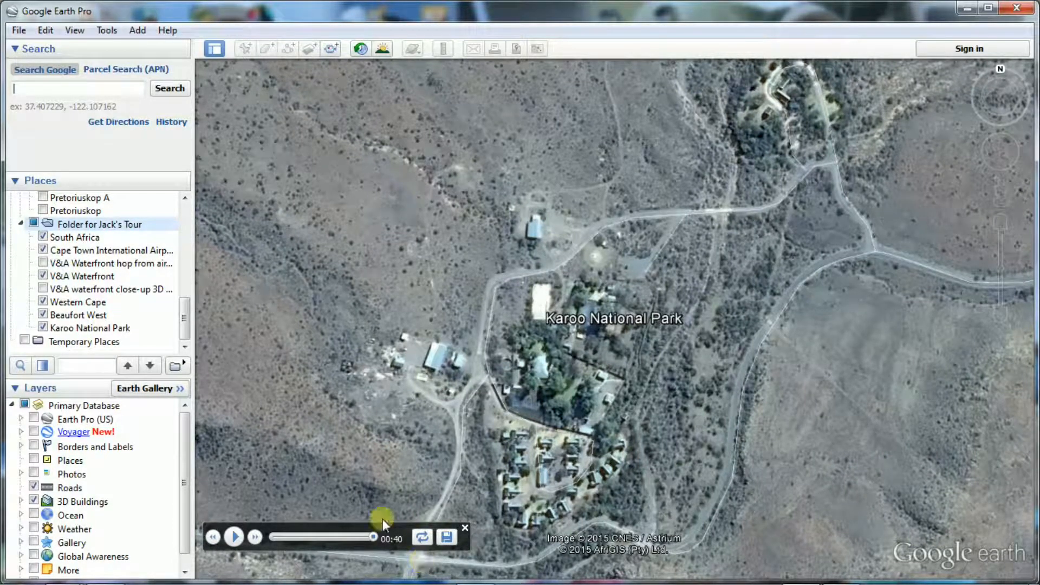
Update the V&A waterfront close-up 3D view placemark with a closer snapshot framing the stadium and harbour, at about 1326 m range and 10° tilt.
click(136, 290)
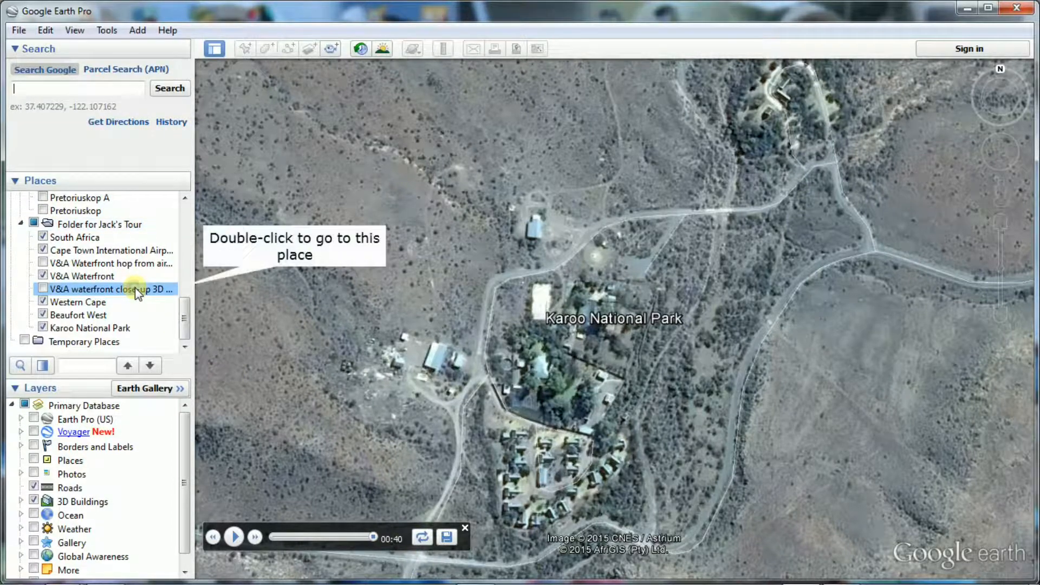
double_click(135, 288)
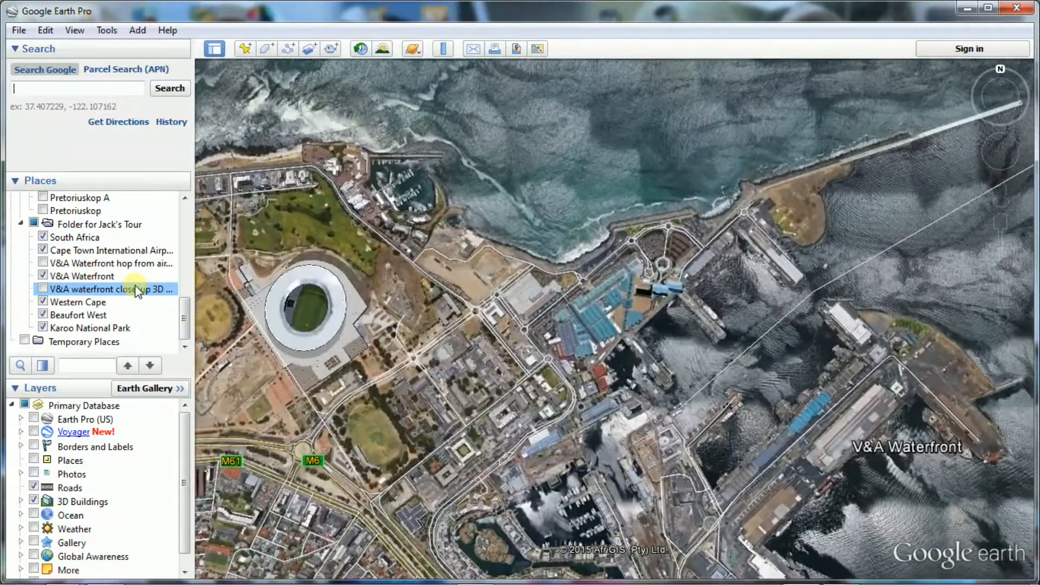
drag(530, 349, 600, 417)
scroll(600, 418, up, 2)
drag(535, 418, 627, 462)
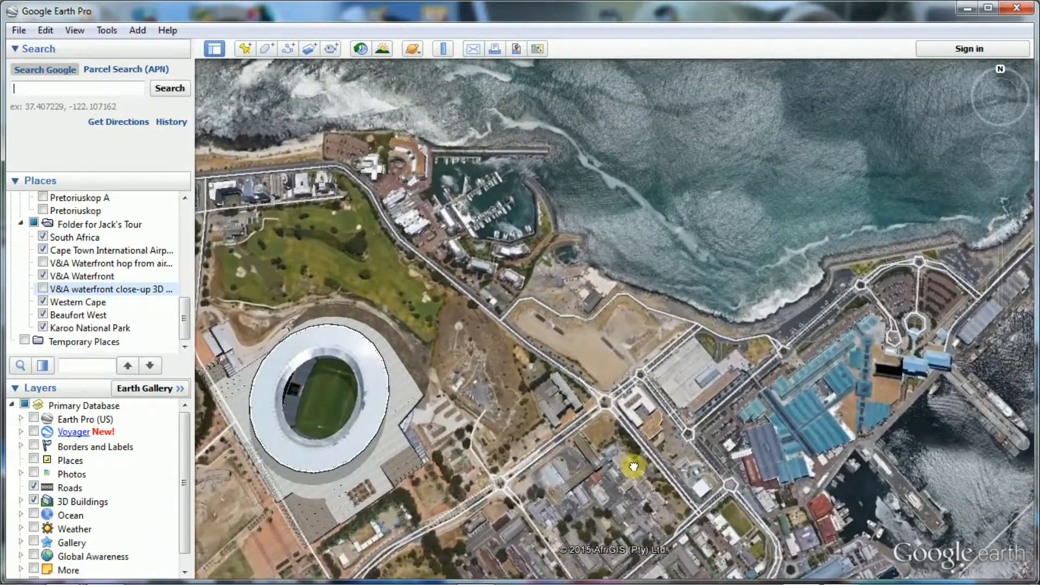
right_click(145, 289)
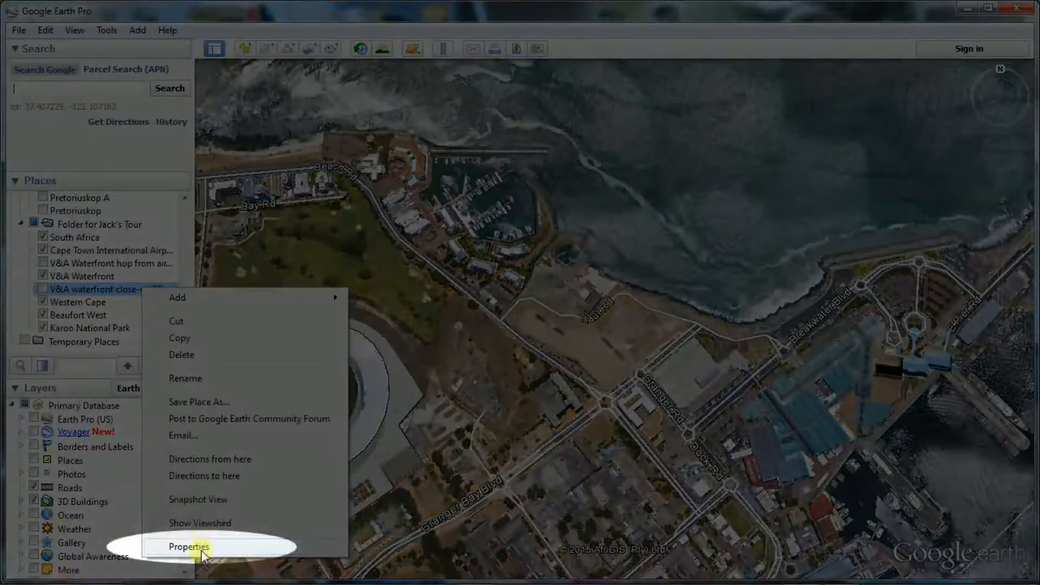
click(201, 547)
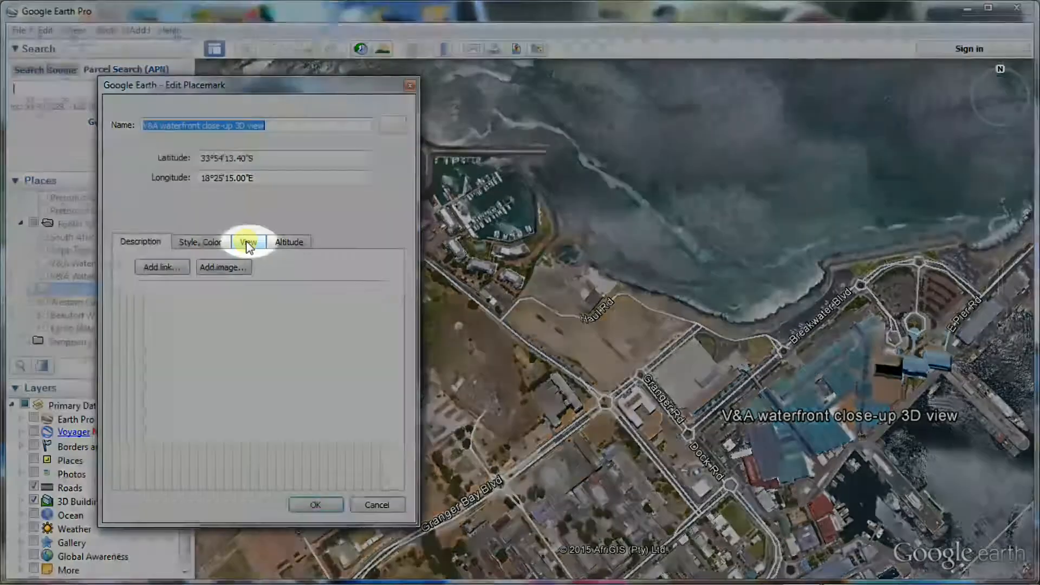
click(248, 242)
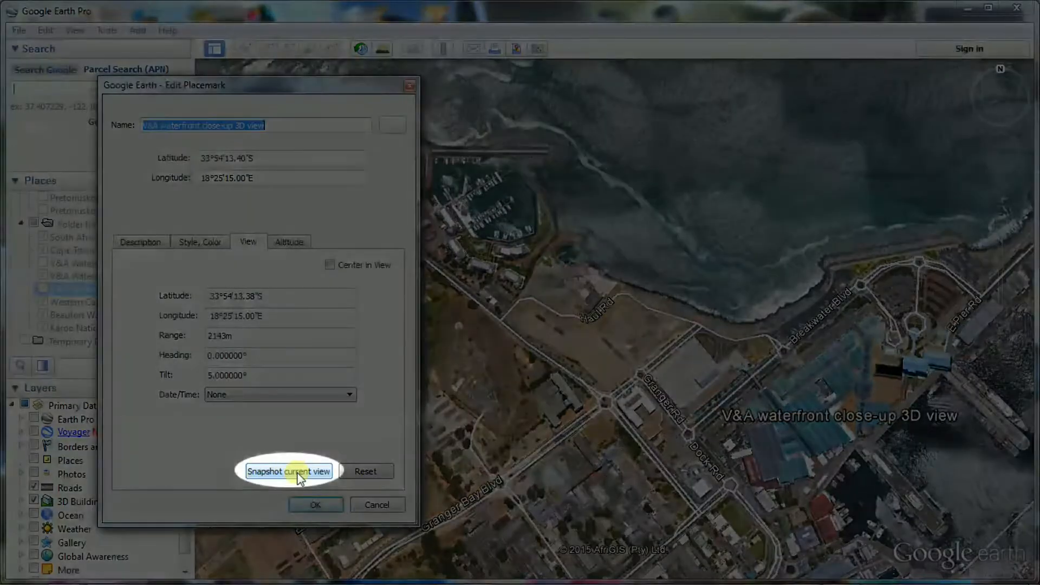
click(295, 475)
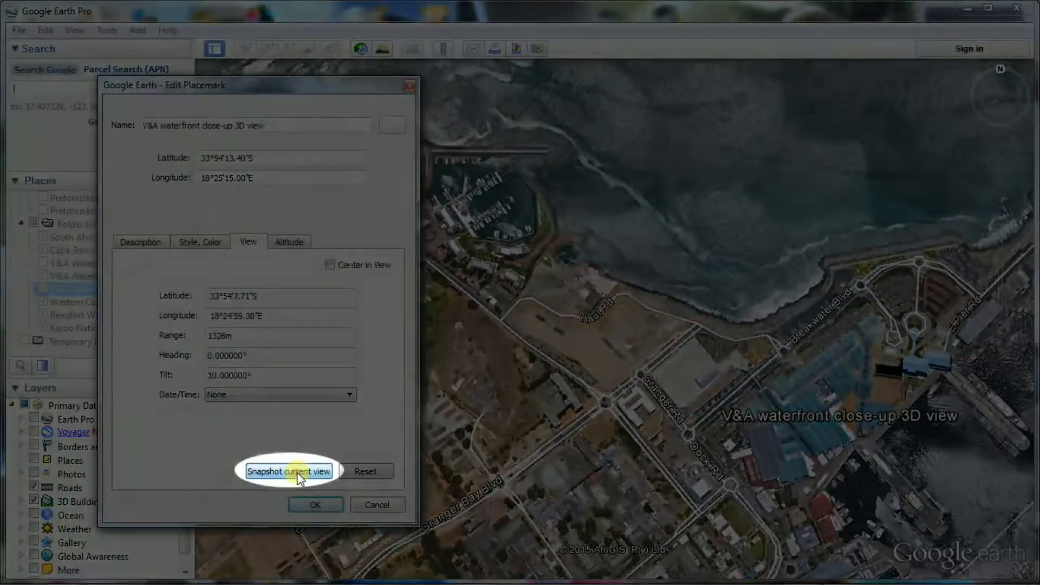
click(315, 505)
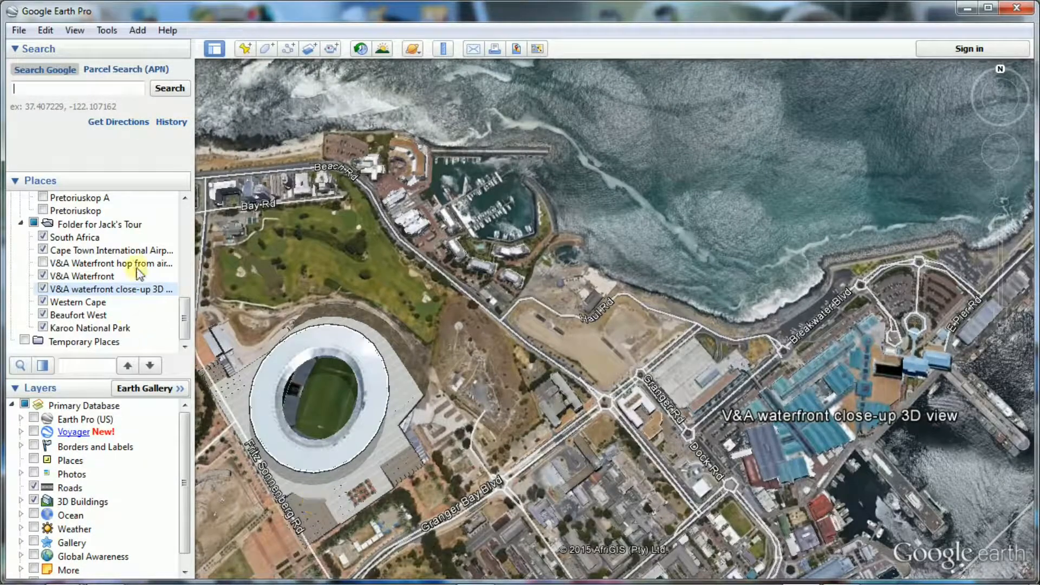
Play the tour folder, pause at South Africa, and save the tour under the folder owner's first name followed by "'s Tour".
click(140, 225)
click(179, 365)
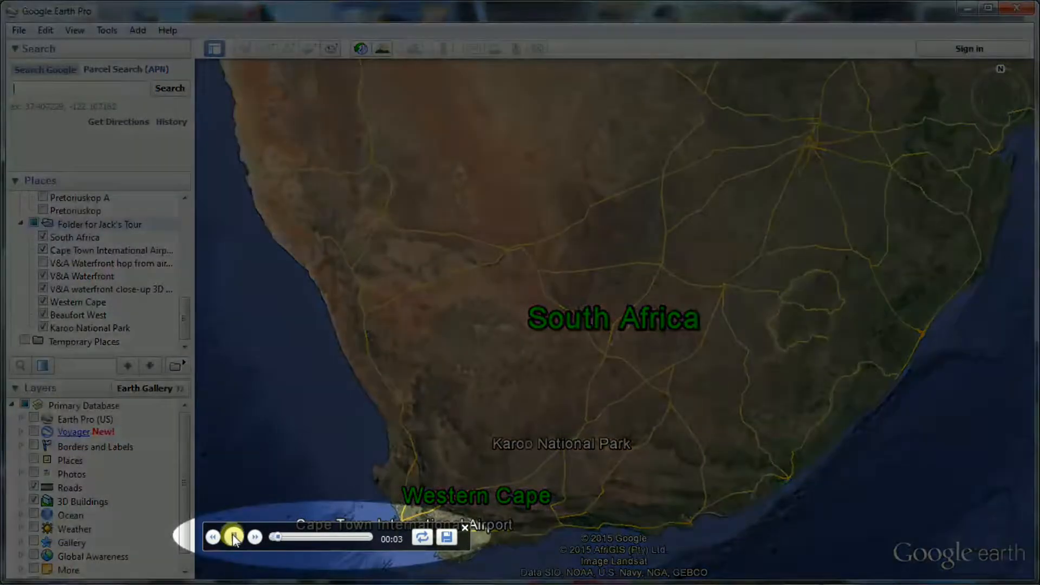
click(233, 536)
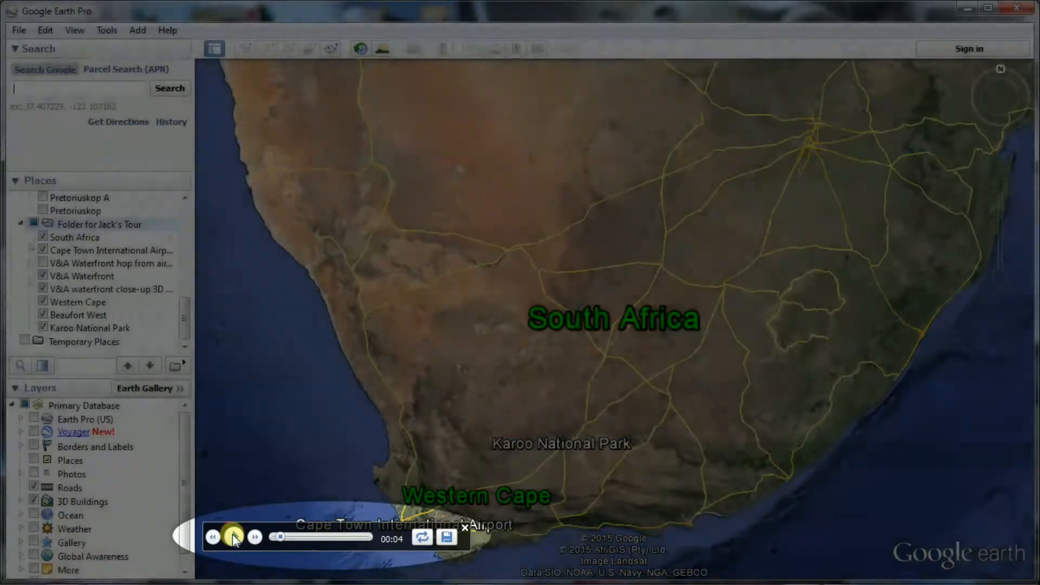
click(447, 536)
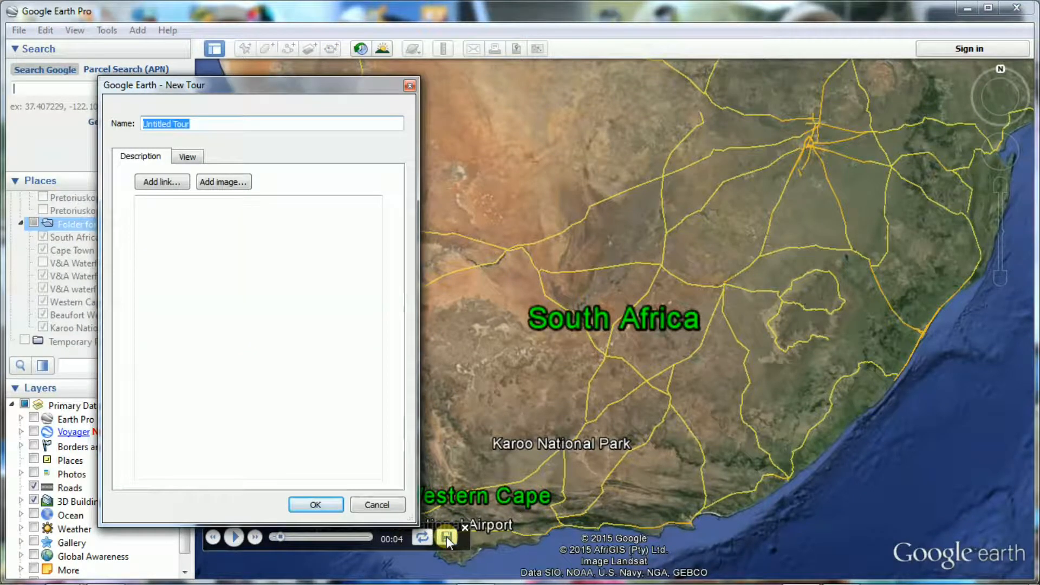
text(Jack)
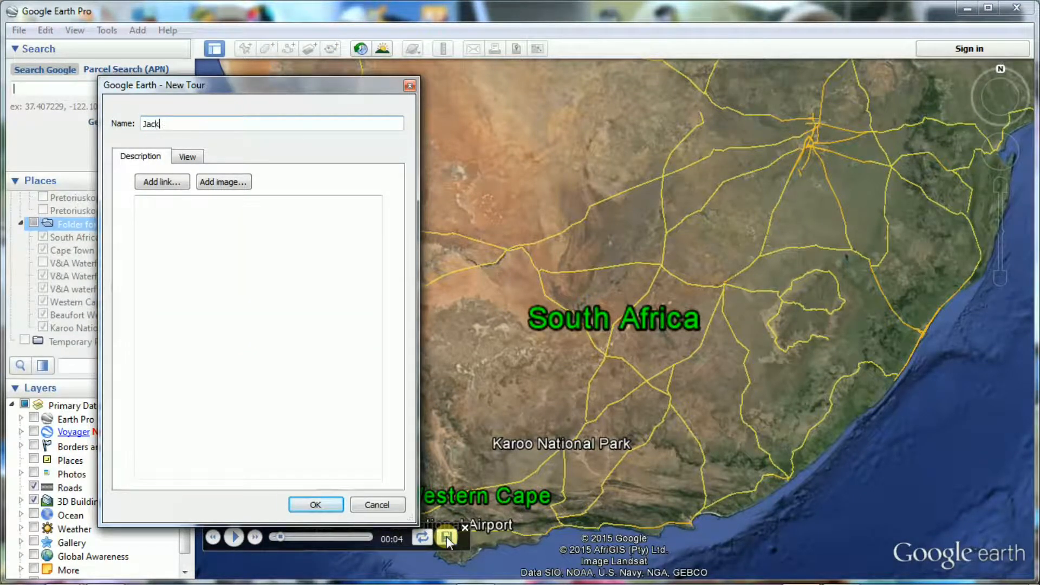
text('s Tour)
click(323, 506)
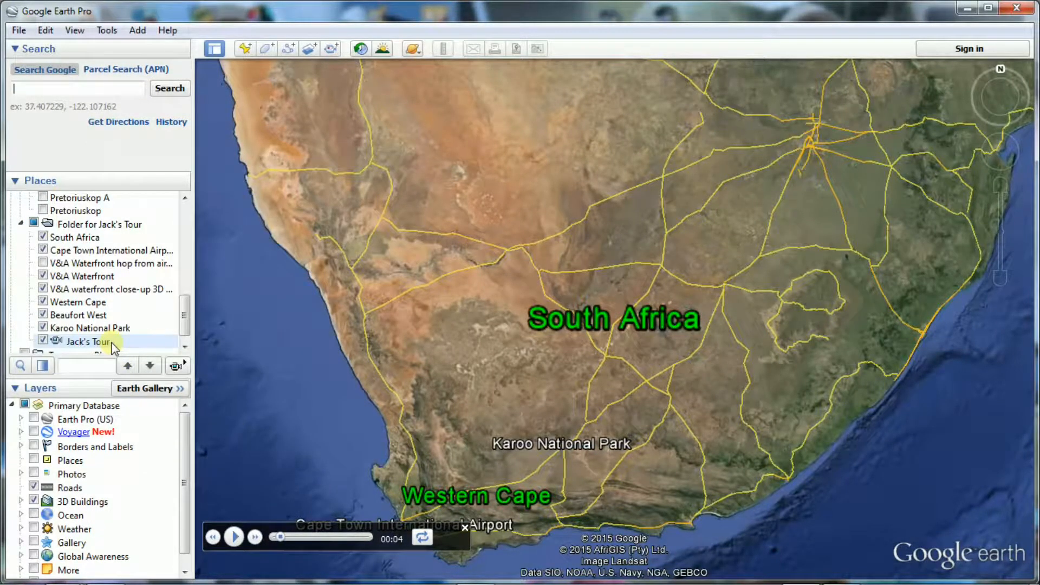
Close the tour player and choose WMV9 - High Quality Video (16mbps) as the Movie Maker compression format.
click(108, 31)
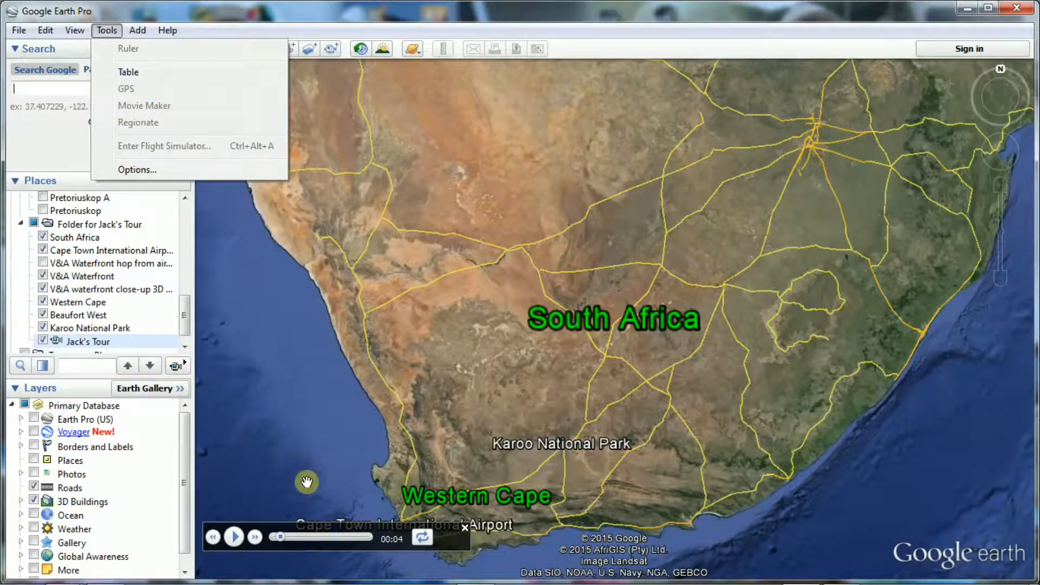
click(346, 459)
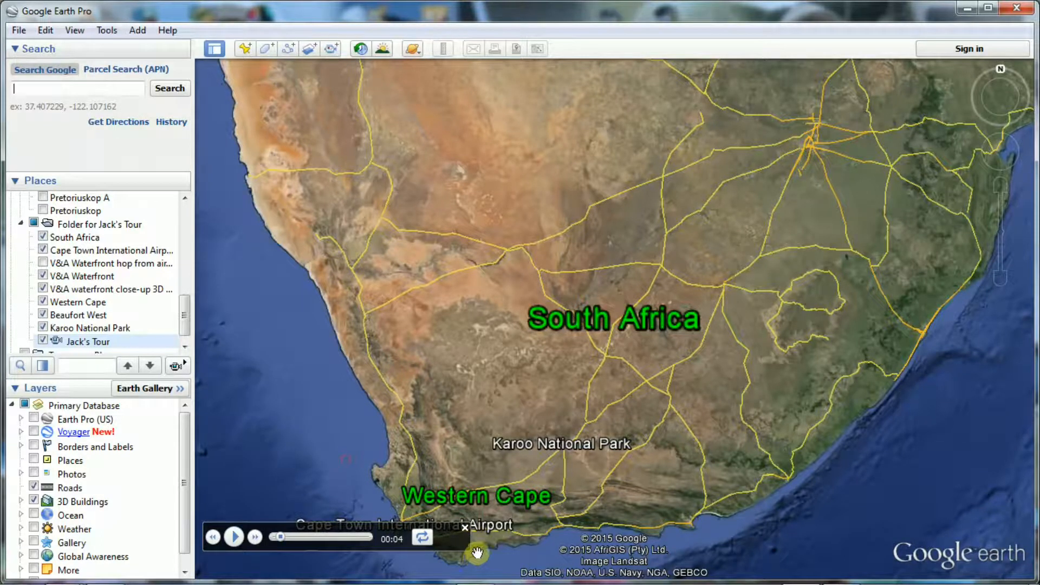
click(463, 526)
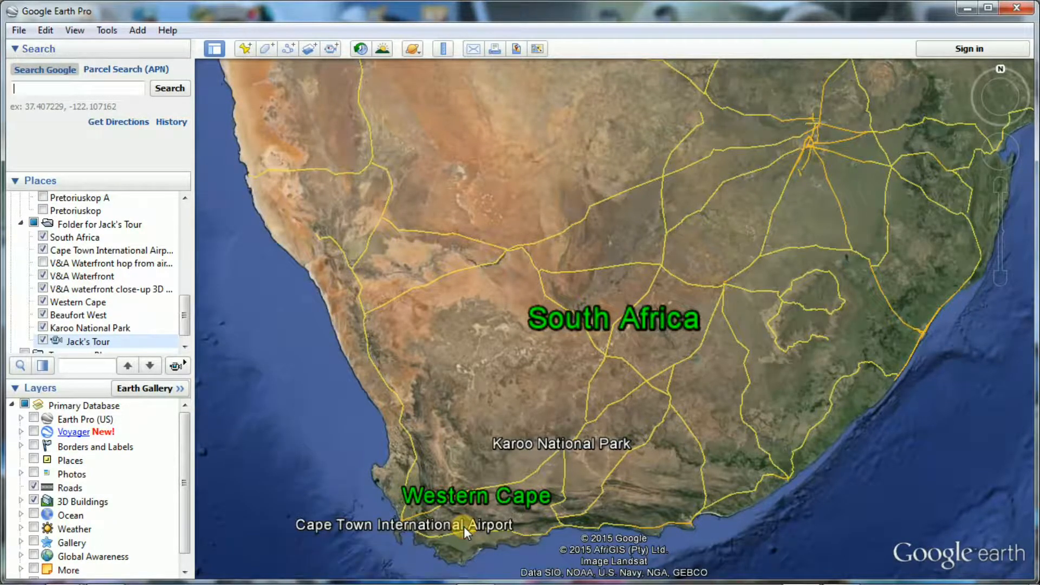
click(113, 31)
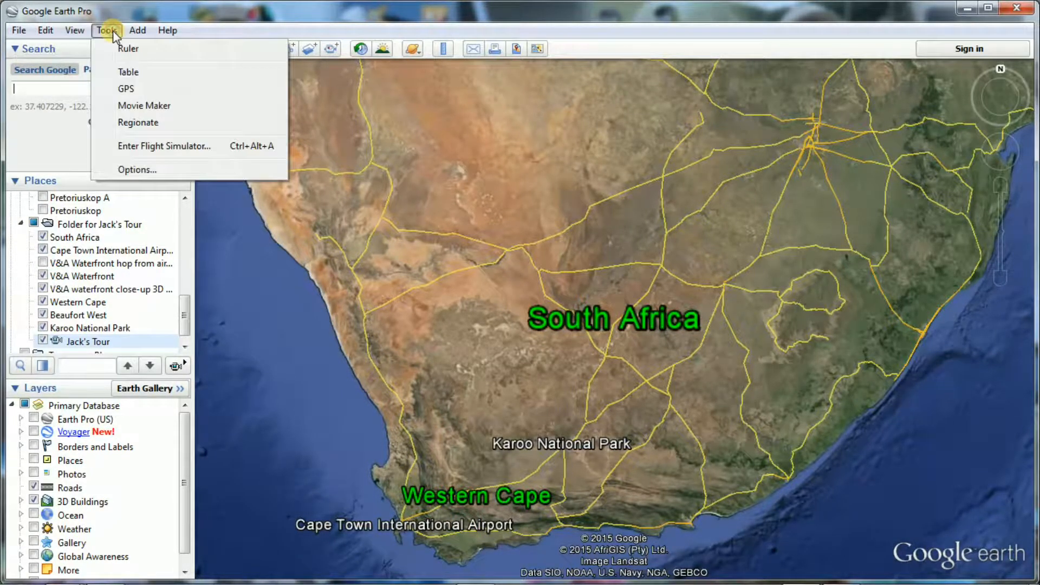
click(175, 107)
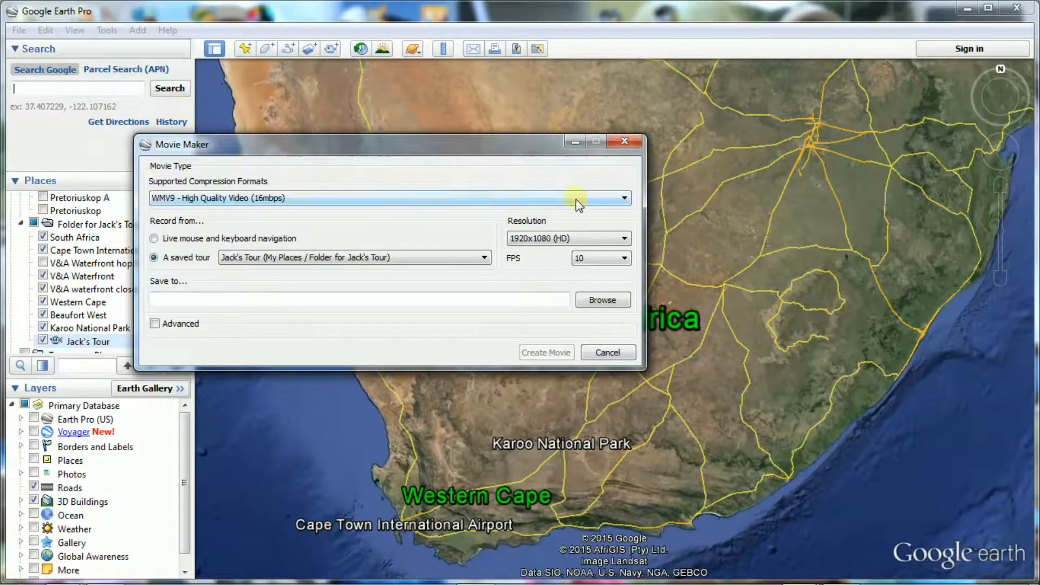
click(624, 199)
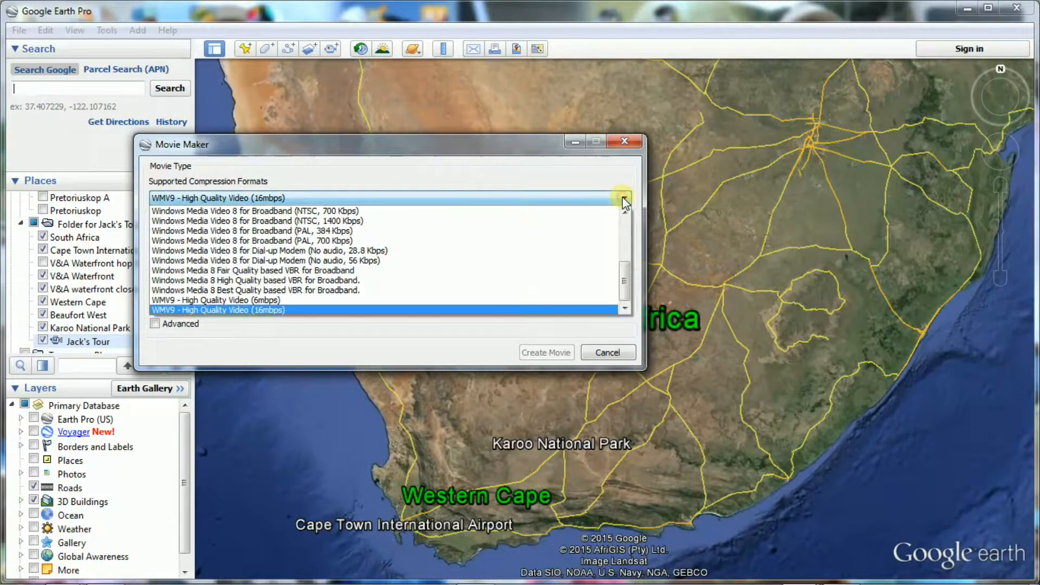
click(382, 310)
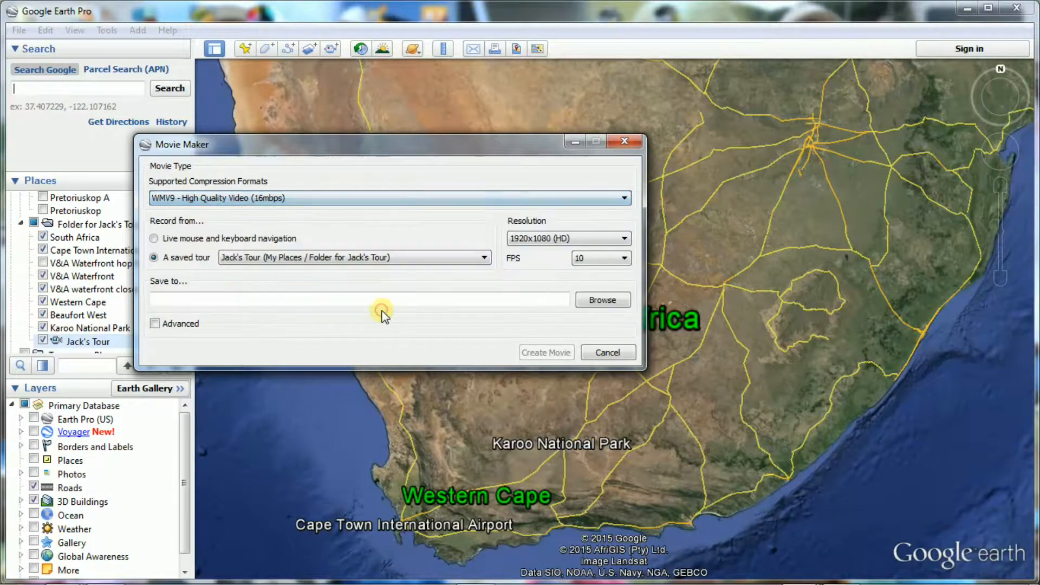
Set the movie's resolution to 1920x1080 (HD) and its frame rate to 25 FPS.
click(624, 240)
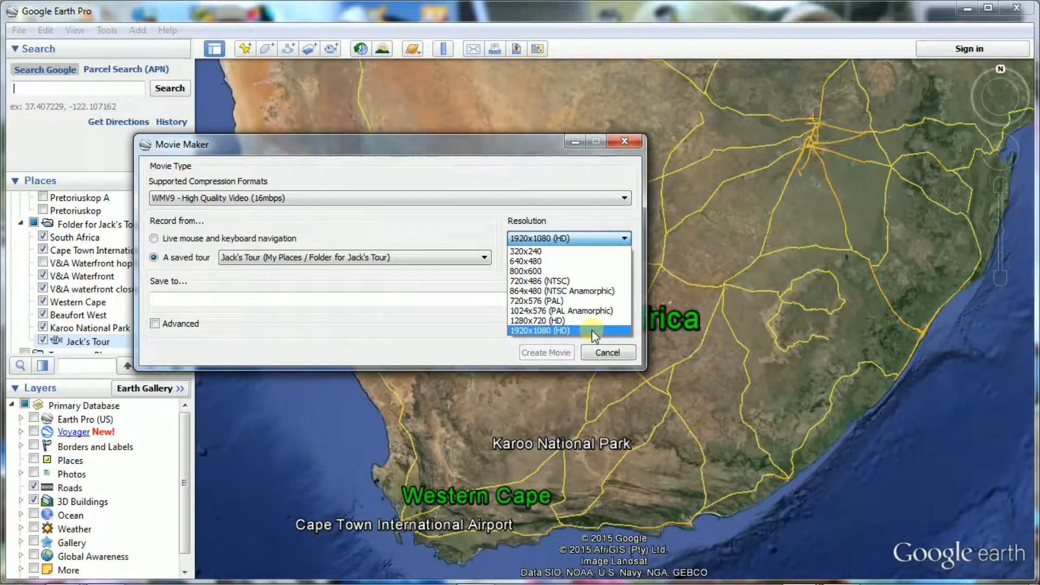
click(594, 331)
click(626, 259)
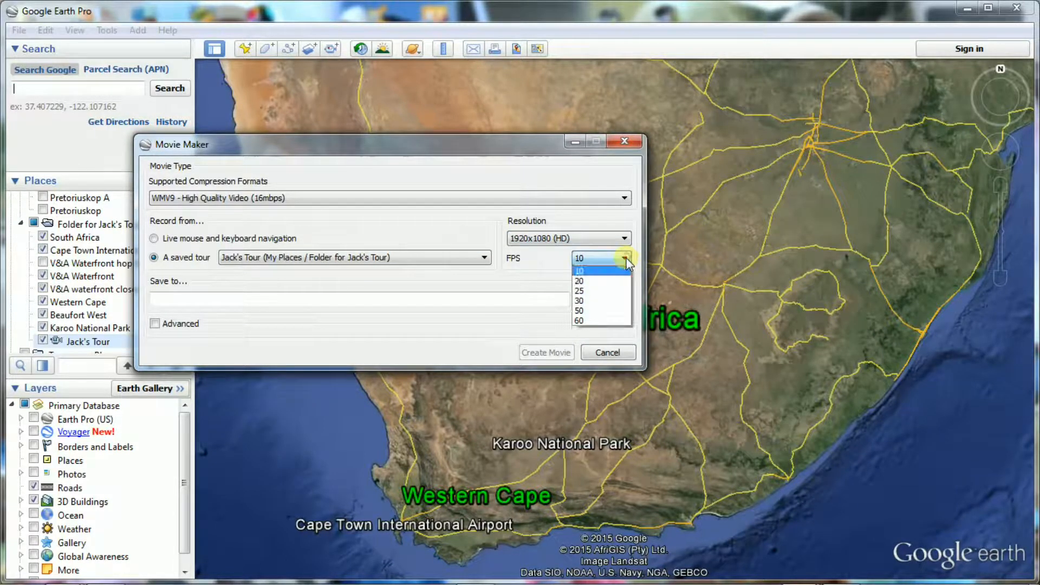
click(600, 292)
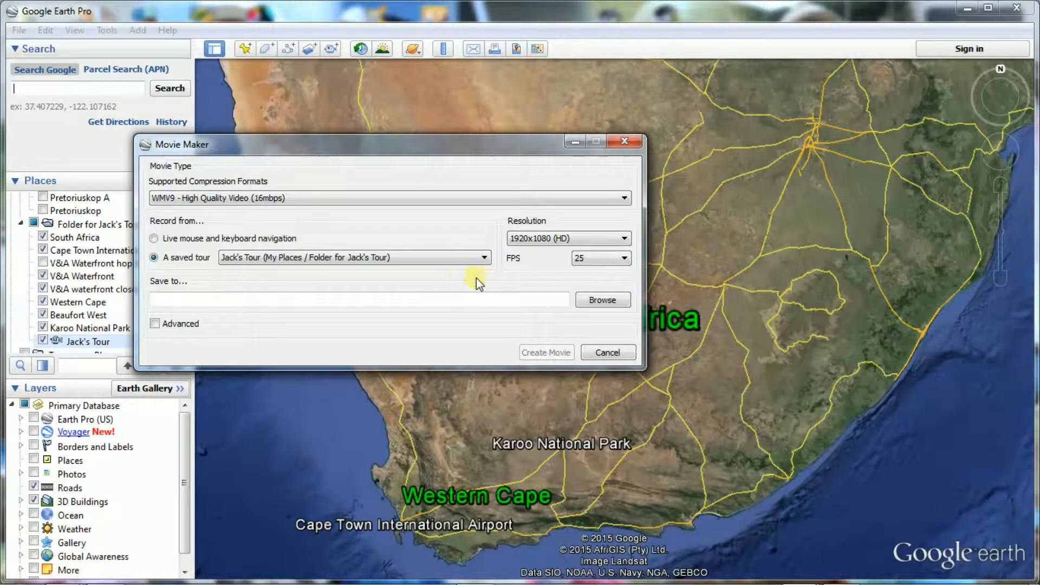
Set the movie's save location to the Videos folder of Google Earth Tour and Movie Maker, naming the file after the saved tour plus " - movie".
click(600, 302)
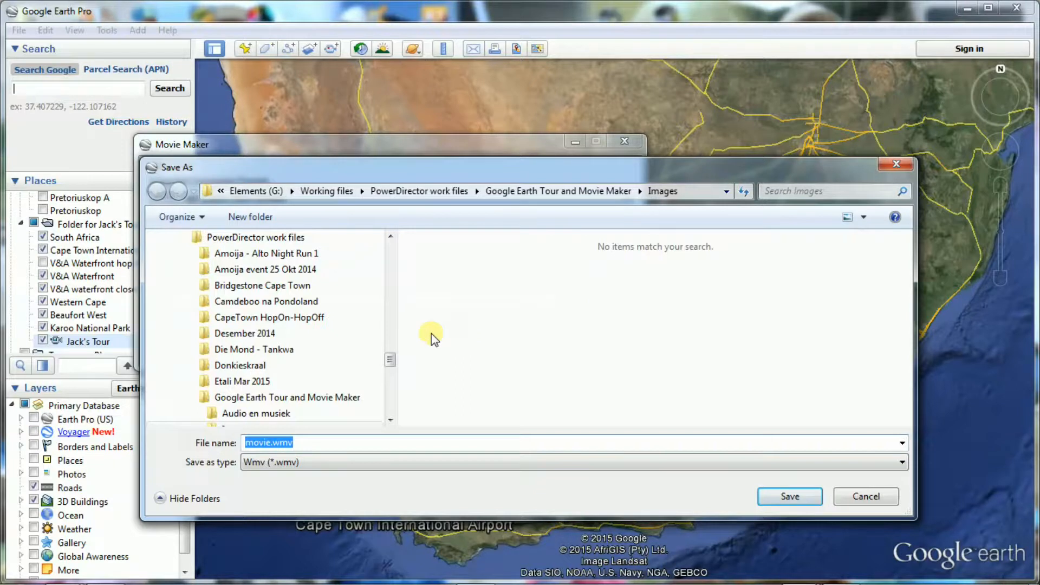
scroll(389, 361, down, 3)
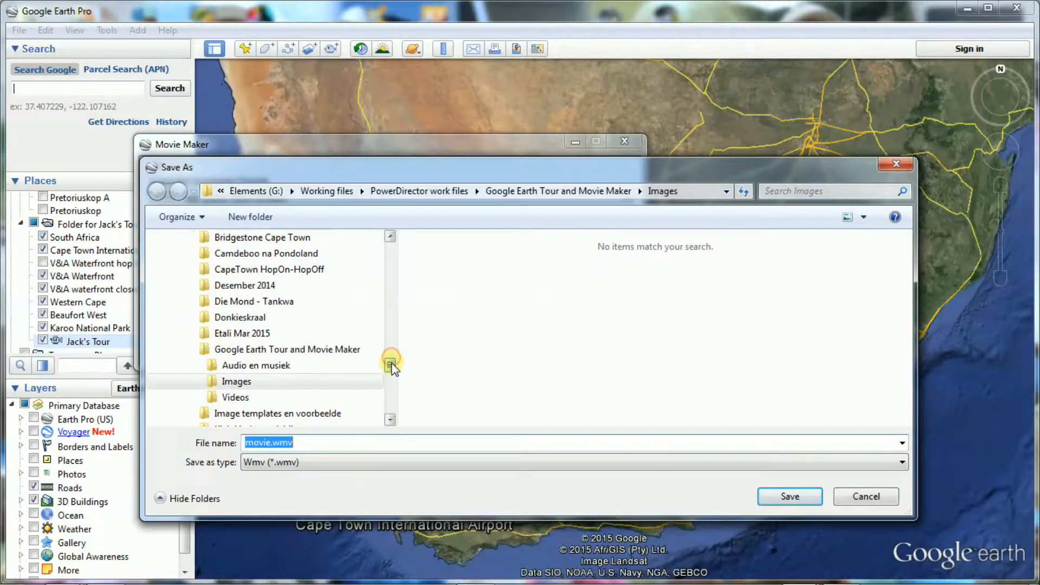
click(295, 399)
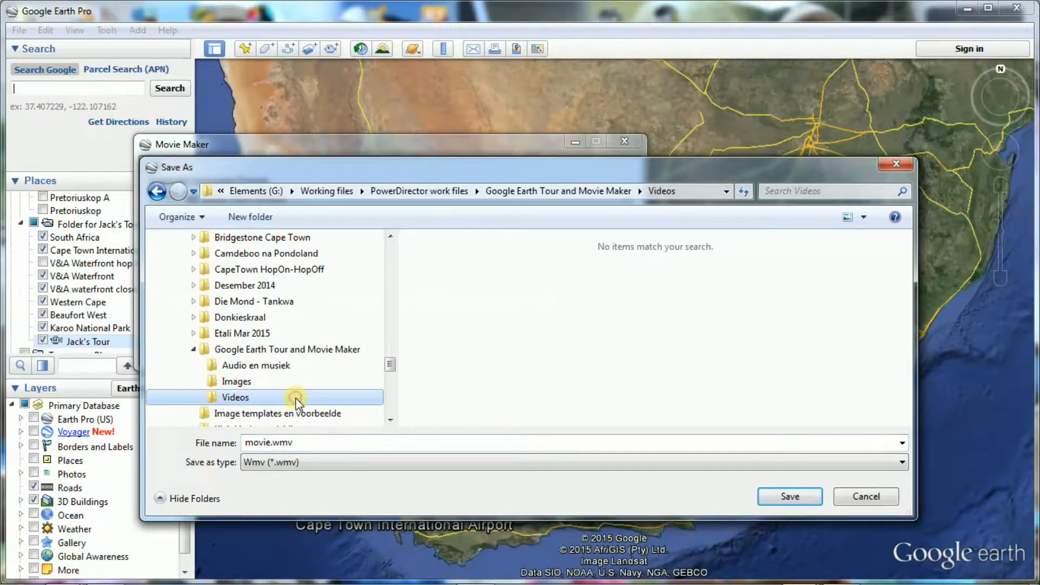
double_click(301, 442)
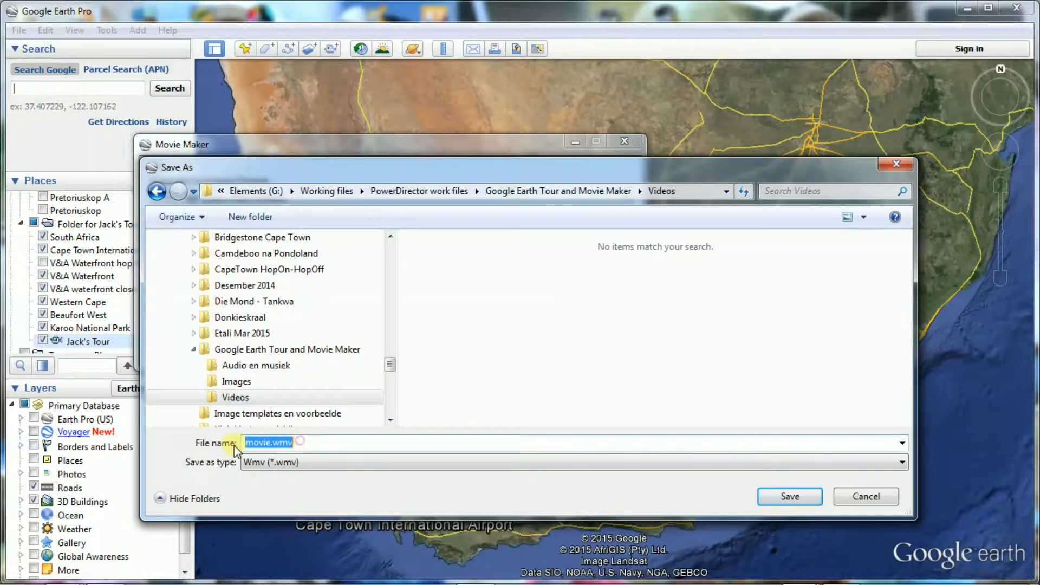
text(Jac)
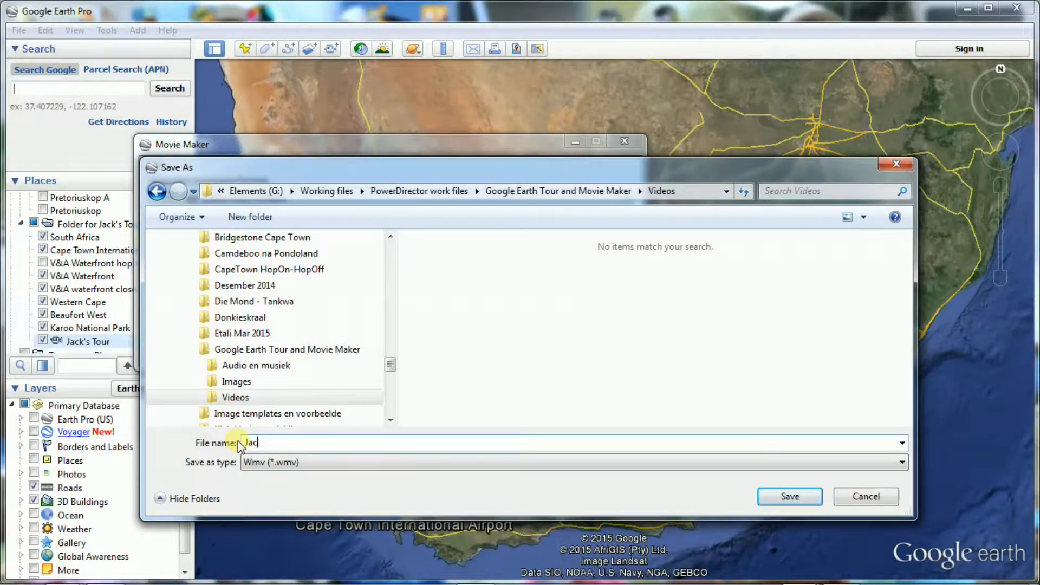
text(k's Tour - movie)
click(793, 497)
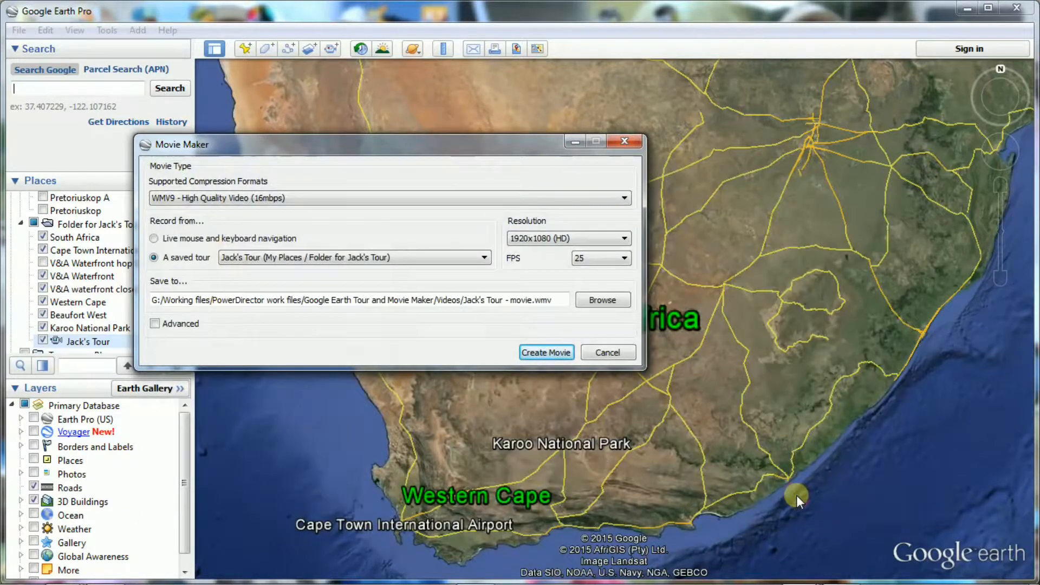
Create the movie from the saved tour and decline to watch the recording.
click(552, 354)
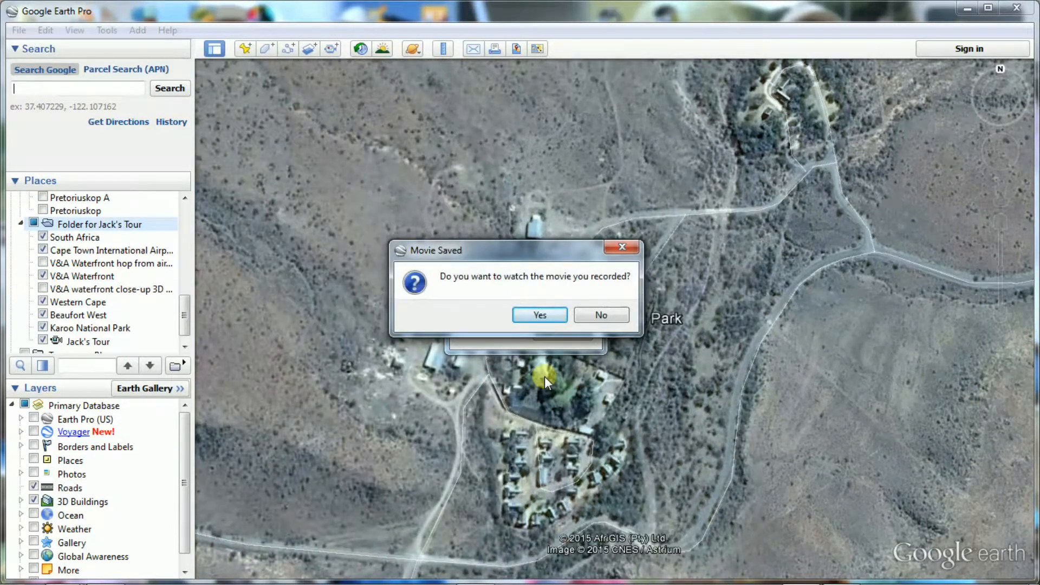
click(606, 314)
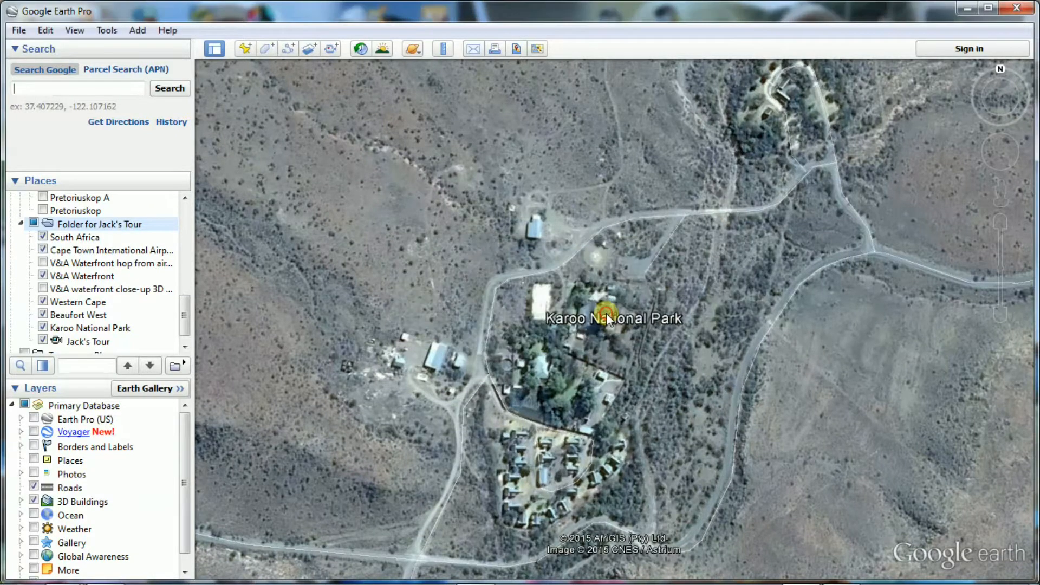